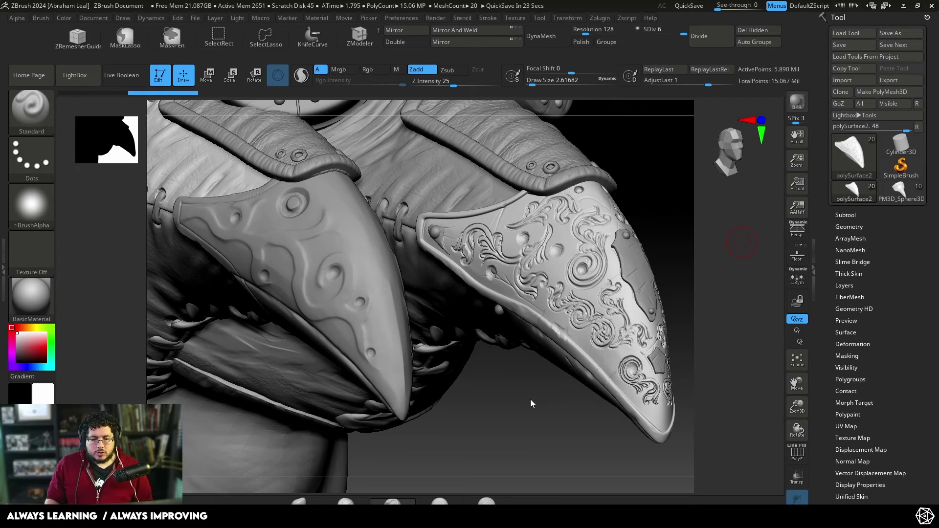
{"action": "mouse_move", "coordinate": [530, 400]}
{"action": "left_mouse_down"}
{"action": "mouse_move", "coordinate": [636, 386]}
{"action": "mouse_move", "coordinate": [730, 341]}
{"action": "mouse_move", "coordinate": [696, 225]}
{"action": "mouse_move", "coordinate": [625, 288]}
{"action": "mouse_move", "coordinate": [677, 334]}
{"action": "mouse_move", "coordinate": [714, 325]}
{"action": "mouse_move", "coordinate": [699, 306]}
{"action": "mouse_move", "coordinate": [665, 297]}
{"action": "mouse_move", "coordinate": [645, 304]}
{"action": "left_mouse_up"}
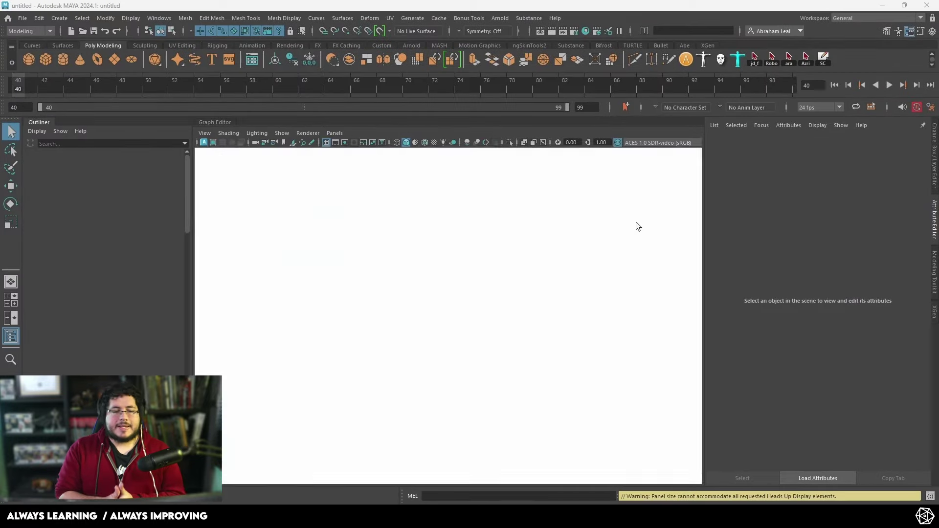
In Maya, import the sculpted armor plate mesh into the empty scene and frame it
{"action": "left_click", "coordinate": [23, 18]}
{"action": "left_click", "coordinate": [49, 137]}
{"action": "left_click", "coordinate": [262, 126]}
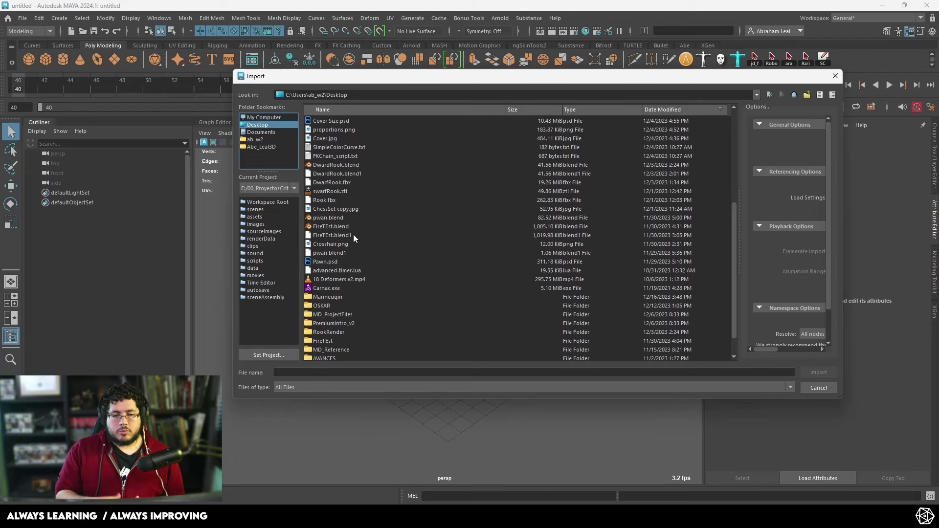
{"action": "double_click", "coordinate": [353, 234]}
{"action": "double_click", "coordinate": [330, 330]}
{"action": "key", "text": "f"}
{"action": "left_click_drag", "start_coordinate": [408, 287], "coordinate": [594, 250], "text": "alt"}
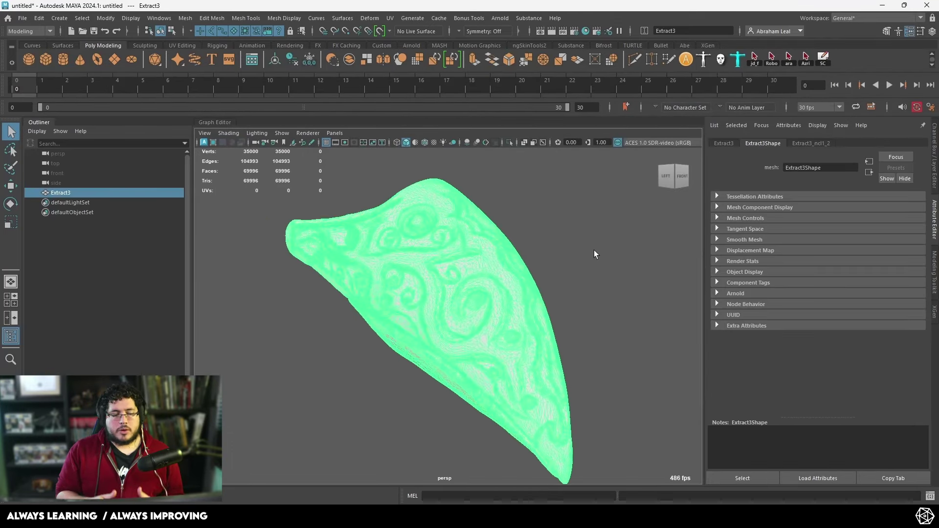
Darken the color of the armor plate's material and deselect the mesh
{"action": "left_click", "coordinate": [812, 145]}
{"action": "left_click_drag", "start_coordinate": [860, 273], "coordinate": [822, 273]}
{"action": "left_click", "coordinate": [611, 244]}
Make the armor plate mesh a live surface and activate the Quad Draw tool
{"action": "left_click_drag", "start_coordinate": [538, 244], "coordinate": [457, 234], "text": "alt"}
{"action": "left_click", "coordinate": [457, 235]}
{"action": "left_click", "coordinate": [380, 31]}
{"action": "left_click", "coordinate": [669, 59]}
Draw a quad on the rim at the plate's narrow end, split it with an edge loop, and fit its vertices to the border
{"action": "right_click_drag", "start_coordinate": [352, 204], "coordinate": [405, 203], "text": "alt"}
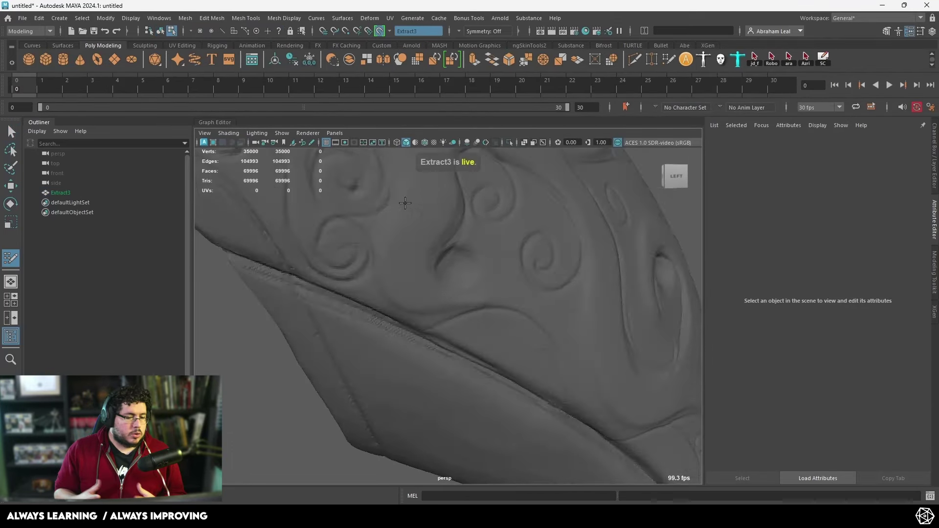
{"action": "mouse_move", "coordinate": [405, 204]}
{"action": "middle_mouse_down", "text": "alt"}
{"action": "mouse_move", "coordinate": [438, 318]}
{"action": "mouse_move", "coordinate": [453, 294]}
{"action": "middle_mouse_up", "text": "alt"}
{"action": "left_click", "coordinate": [358, 316]}
{"action": "left_click", "coordinate": [375, 195]}
{"action": "left_click", "coordinate": [379, 254], "text": "shift"}
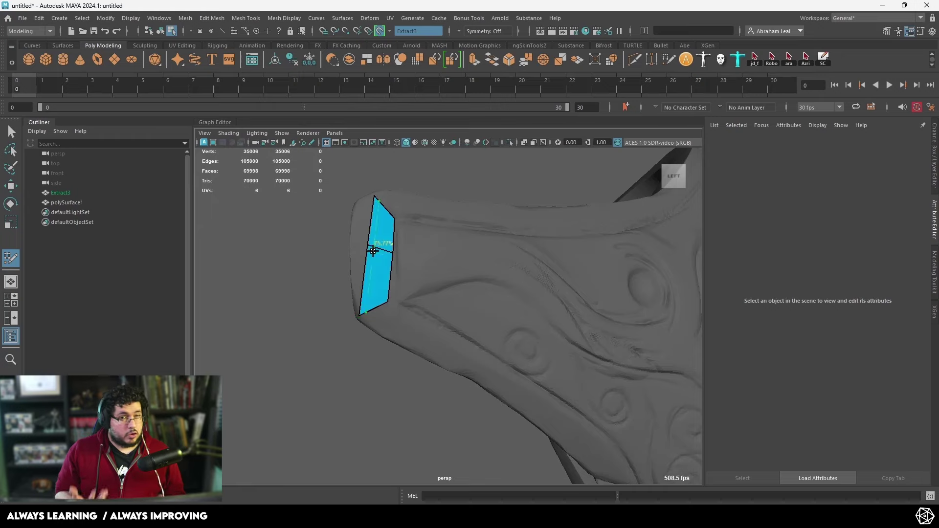
{"action": "left_click", "coordinate": [371, 252], "text": "ctrl"}
{"action": "left_click_drag", "start_coordinate": [367, 252], "coordinate": [353, 252]}
{"action": "left_click_drag", "start_coordinate": [375, 195], "coordinate": [366, 201]}
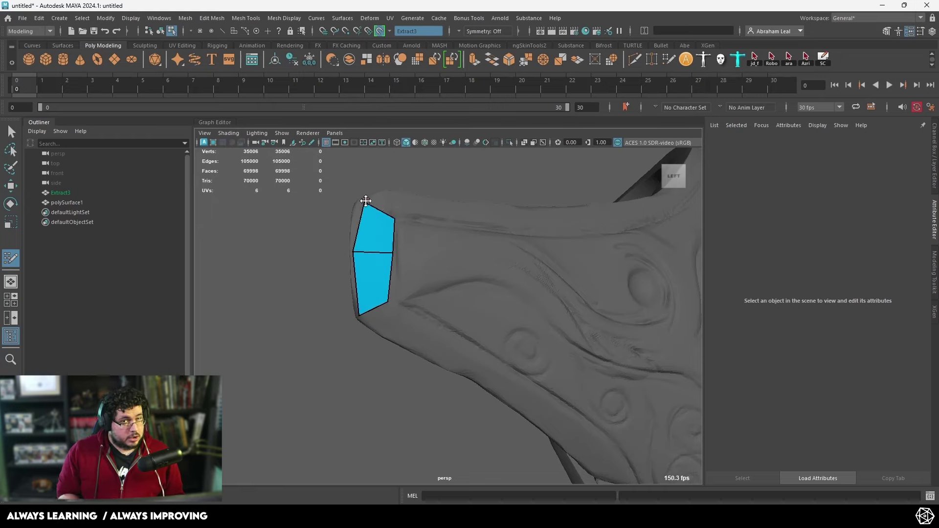
Continue the quad strip around the narrow end's lower corner and onto the lower rim
{"action": "left_click", "coordinate": [403, 312]}
{"action": "left_click", "coordinate": [394, 343]}
{"action": "left_click", "coordinate": [381, 319], "text": "shift"}
{"action": "middle_click_drag", "start_coordinate": [381, 319], "coordinate": [325, 252], "text": "alt"}
{"action": "left_click", "coordinate": [407, 310]}
{"action": "left_click", "coordinate": [418, 282]}
{"action": "left_click", "coordinate": [384, 280], "text": "shift"}
{"action": "middle_click_drag", "start_coordinate": [384, 279], "coordinate": [322, 213], "text": "alt"}
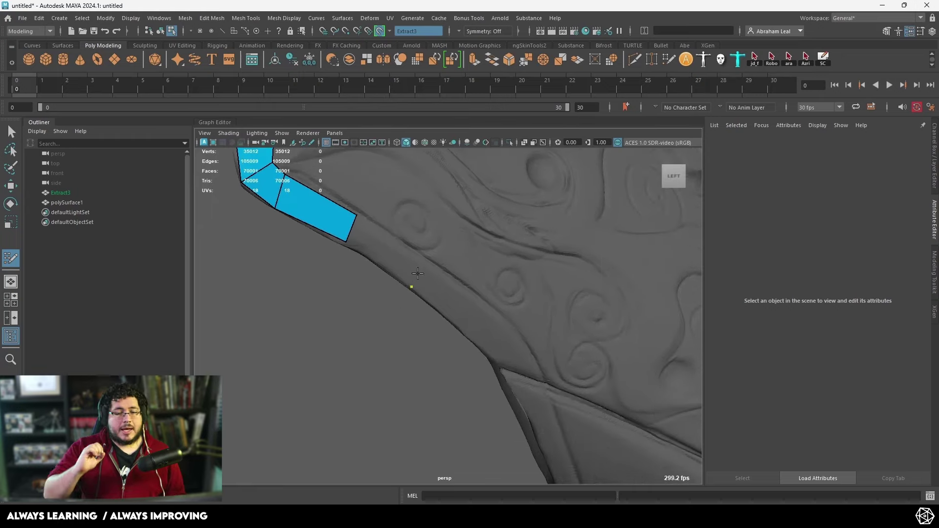
Extend the quad strip along the lower rim toward the rear strap of the plate
{"action": "left_click", "coordinate": [475, 297]}
{"action": "left_click", "coordinate": [444, 293], "text": "shift"}
{"action": "middle_click_drag", "start_coordinate": [444, 293], "coordinate": [410, 252], "text": "alt"}
{"action": "left_click", "coordinate": [459, 318]}
{"action": "left_click", "coordinate": [455, 292], "text": "shift"}
{"action": "mouse_move", "coordinate": [455, 292]}
{"action": "left_mouse_down", "text": "alt"}
{"action": "mouse_move", "coordinate": [425, 235]}
{"action": "mouse_move", "coordinate": [418, 246]}
{"action": "mouse_move", "coordinate": [433, 215]}
{"action": "left_mouse_up", "text": "alt"}
Carry the quad strip off the side rim and along the curved border of the rear strap
{"action": "left_click", "coordinate": [451, 263], "text": "shift"}
{"action": "left_click", "coordinate": [463, 271]}
{"action": "left_click", "coordinate": [443, 272]}
{"action": "left_click", "coordinate": [448, 250], "text": "shift"}
{"action": "left_click_drag", "start_coordinate": [449, 249], "coordinate": [448, 210], "text": "alt"}
{"action": "left_click", "coordinate": [486, 290]}
{"action": "left_click", "coordinate": [467, 264], "text": "shift"}
{"action": "left_click_drag", "start_coordinate": [467, 265], "coordinate": [469, 216], "text": "alt"}
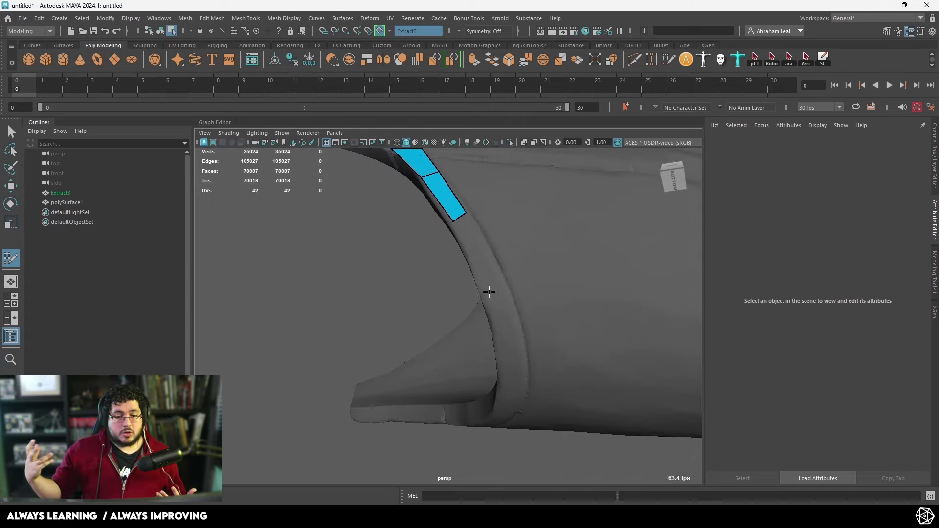
Continue the quad strip along the rear strap's border up to the middle of its curve
{"action": "left_click_drag", "start_coordinate": [495, 270], "coordinate": [499, 233], "text": "alt"}
{"action": "left_click_drag", "start_coordinate": [492, 195], "coordinate": [625, 195], "text": "alt"}
{"action": "middle_click_drag", "start_coordinate": [423, 186], "coordinate": [454, 323], "text": "alt"}
{"action": "left_click", "coordinate": [445, 320]}
{"action": "left_click", "coordinate": [439, 297]}
{"action": "left_click", "coordinate": [430, 311], "text": "shift"}
{"action": "left_click_drag", "start_coordinate": [431, 311], "coordinate": [443, 274], "text": "alt"}
{"action": "middle_click_drag", "start_coordinate": [443, 274], "coordinate": [464, 330], "text": "alt"}
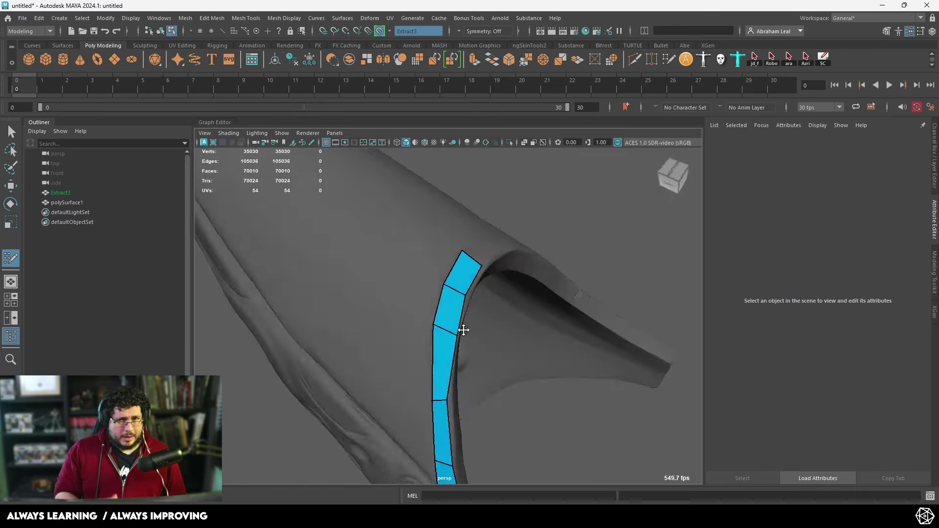
Insert two edge loops across the rear strap's quad strip to even out its segments
{"action": "mouse_move", "coordinate": [463, 330]}
{"action": "left_mouse_down", "text": "alt"}
{"action": "mouse_move", "coordinate": [470, 325]}
{"action": "mouse_move", "coordinate": [455, 337]}
{"action": "mouse_move", "coordinate": [474, 313]}
{"action": "mouse_move", "coordinate": [562, 309]}
{"action": "left_mouse_up", "text": "alt"}
{"action": "left_click", "coordinate": [462, 318], "text": "ctrl"}
{"action": "left_click", "coordinate": [475, 314], "text": "ctrl"}
{"action": "right_click_drag", "start_coordinate": [563, 308], "coordinate": [537, 300], "text": "alt"}
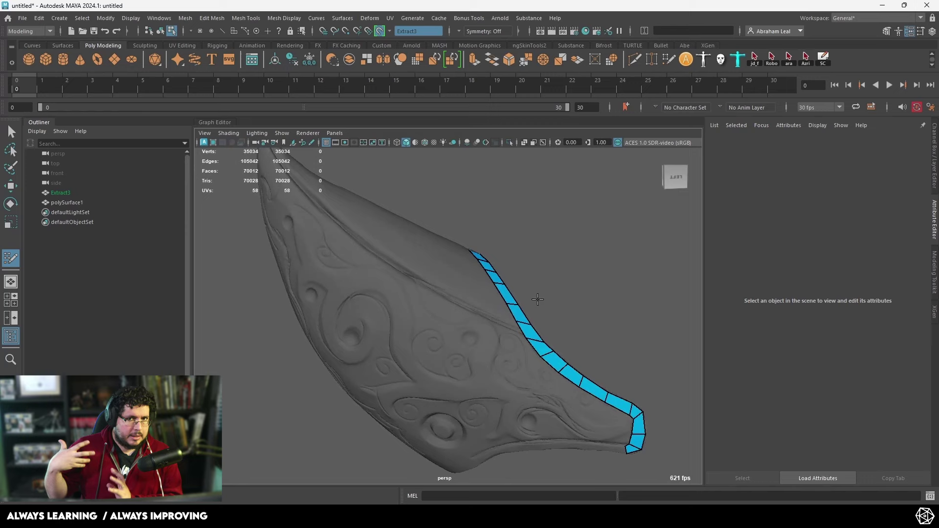
Extend the quad strip from the narrow end along the plate's upper rim
{"action": "mouse_move", "coordinate": [536, 300]}
{"action": "left_mouse_down", "text": "alt"}
{"action": "mouse_move", "coordinate": [434, 318]}
{"action": "mouse_move", "coordinate": [493, 310]}
{"action": "left_mouse_up", "text": "alt"}
{"action": "right_click_drag", "start_coordinate": [493, 310], "coordinate": [514, 316], "text": "alt"}
{"action": "left_click", "coordinate": [446, 292]}
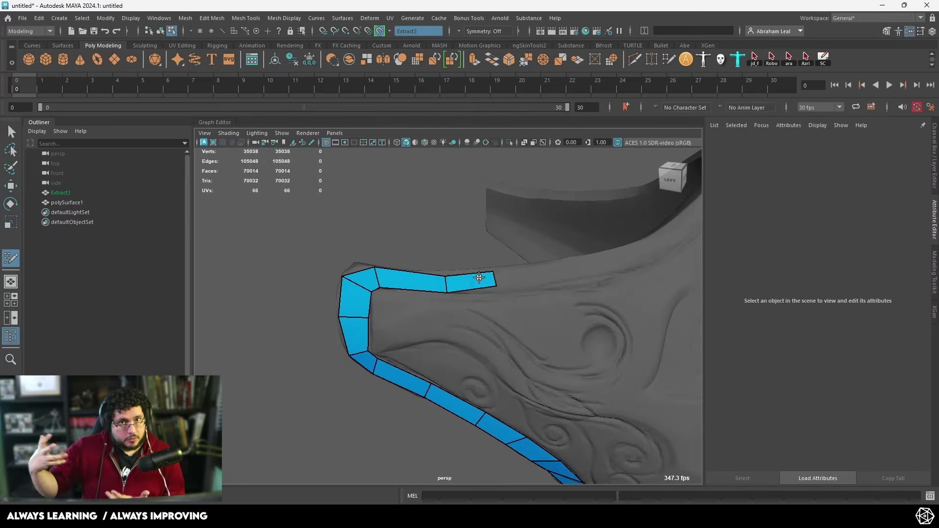
{"action": "left_click_drag", "start_coordinate": [504, 284], "coordinate": [468, 305], "text": "alt"}
{"action": "left_click", "coordinate": [464, 283]}
{"action": "left_click", "coordinate": [464, 263]}
{"action": "left_click", "coordinate": [433, 272], "text": "shift"}
Continue the upper rim's quad strip over the curve up to the plate's front centerline
{"action": "left_click", "coordinate": [488, 271], "text": "shift"}
{"action": "left_click", "coordinate": [483, 295], "text": "shift"}
{"action": "left_click", "coordinate": [515, 272]}
{"action": "left_click", "coordinate": [526, 280], "text": "shift"}
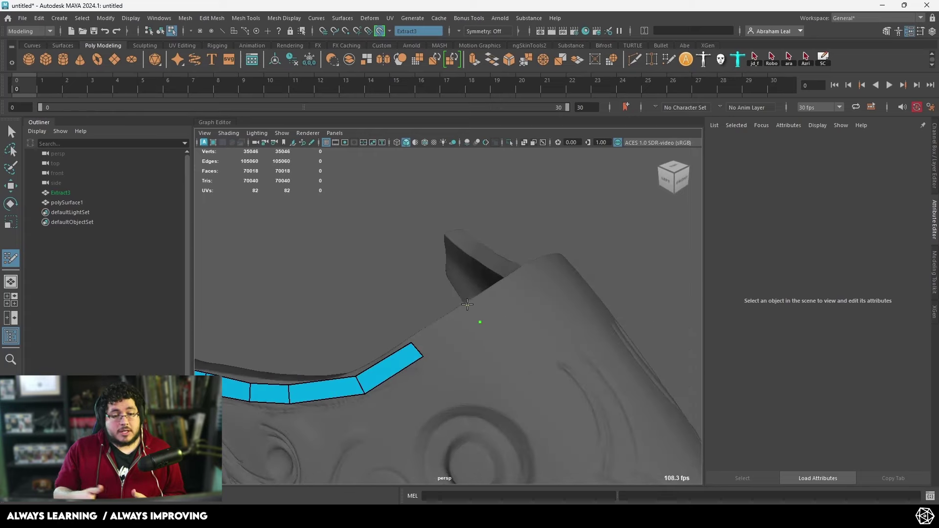
{"action": "left_click", "coordinate": [510, 277], "text": "shift"}
{"action": "left_click_drag", "start_coordinate": [511, 278], "coordinate": [373, 302], "text": "alt"}
Start a vertical quad strip down the front centerline from the end of the upper rim strip
{"action": "scroll", "coordinate": [372, 293], "scroll_direction": "down", "scroll_amount": 4}
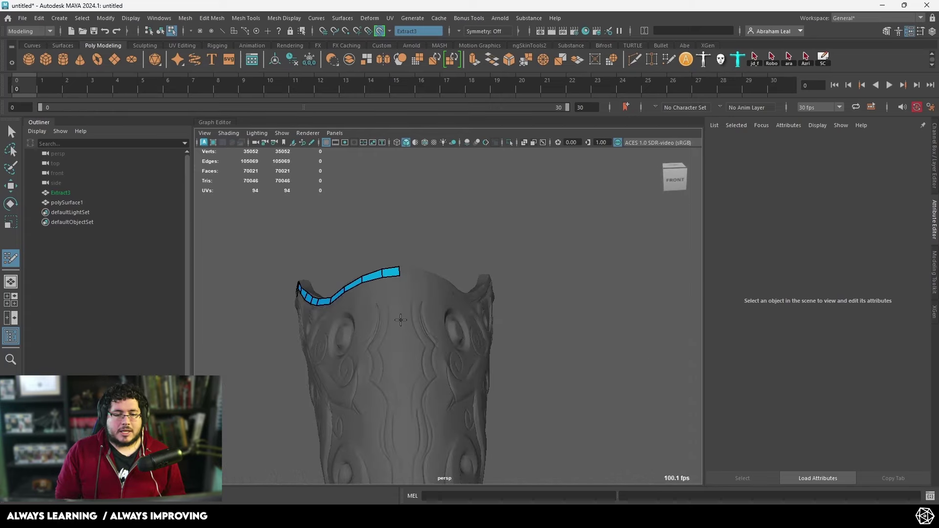
{"action": "left_click", "coordinate": [387, 315]}
{"action": "left_click", "coordinate": [402, 317]}
{"action": "middle_click_drag", "start_coordinate": [398, 319], "coordinate": [400, 238], "text": "alt"}
{"action": "left_click", "coordinate": [393, 291], "text": "shift"}
{"action": "left_click", "coordinate": [408, 355]}
{"action": "left_click", "coordinate": [400, 307], "text": "shift"}
{"action": "left_click_drag", "start_coordinate": [402, 343], "coordinate": [417, 315], "text": "alt"}
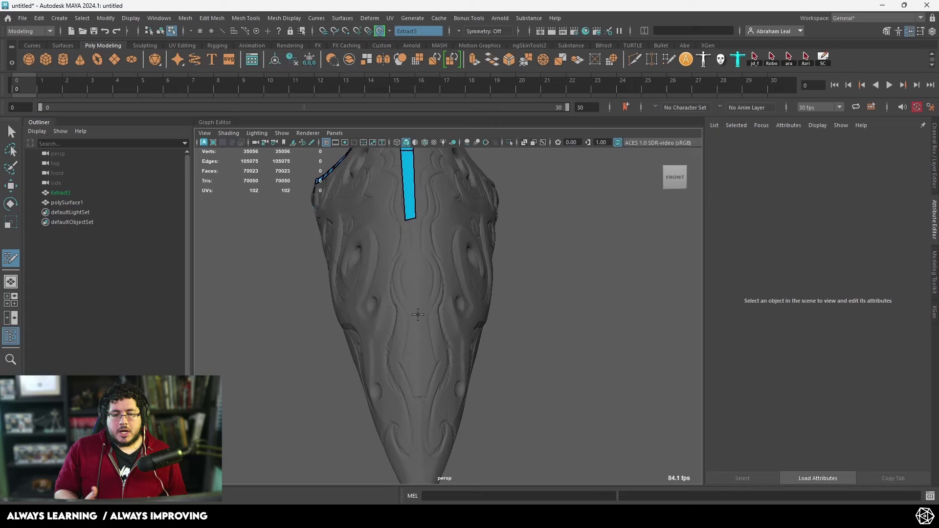
Extend the centerline quad strip down to the plate's pointed tip
{"action": "left_click", "coordinate": [414, 247], "text": "shift"}
{"action": "left_click_drag", "start_coordinate": [415, 281], "coordinate": [440, 254], "text": "alt"}
{"action": "left_click", "coordinate": [447, 252], "text": "shift"}
{"action": "mouse_move", "coordinate": [440, 308]}
{"action": "left_mouse_down", "text": "alt"}
{"action": "mouse_move", "coordinate": [445, 279]}
{"action": "mouse_move", "coordinate": [462, 284]}
{"action": "mouse_move", "coordinate": [470, 261]}
{"action": "left_mouse_up", "text": "alt"}
{"action": "left_click", "coordinate": [453, 250], "text": "shift"}
{"action": "left_click", "coordinate": [462, 283], "text": "shift"}
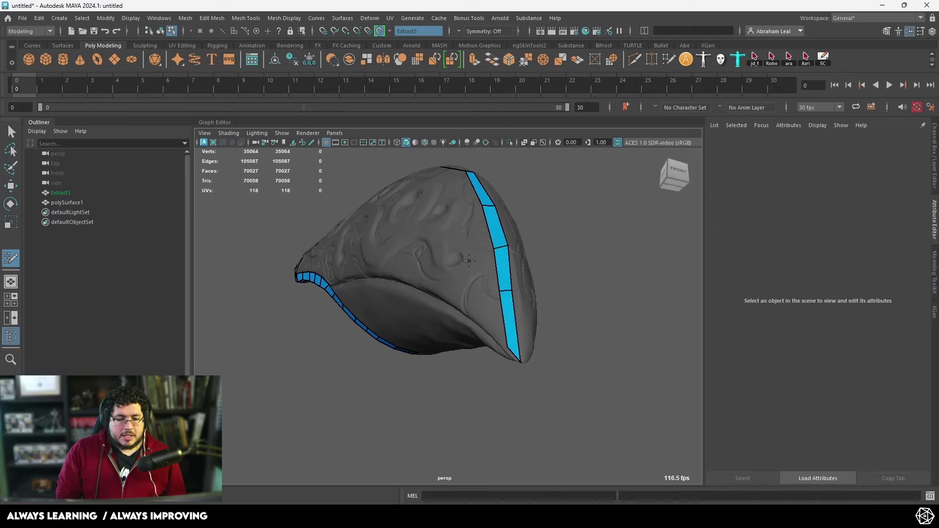
Draw a quad strip from the pointed tip back along the lower side rim toward the rear strap
{"action": "left_click", "coordinate": [504, 318]}
{"action": "left_click_drag", "start_coordinate": [509, 330], "coordinate": [568, 325], "text": "alt"}
{"action": "left_click", "coordinate": [520, 318], "text": "shift"}
{"action": "left_click", "coordinate": [455, 256]}
{"action": "left_click", "coordinate": [455, 272]}
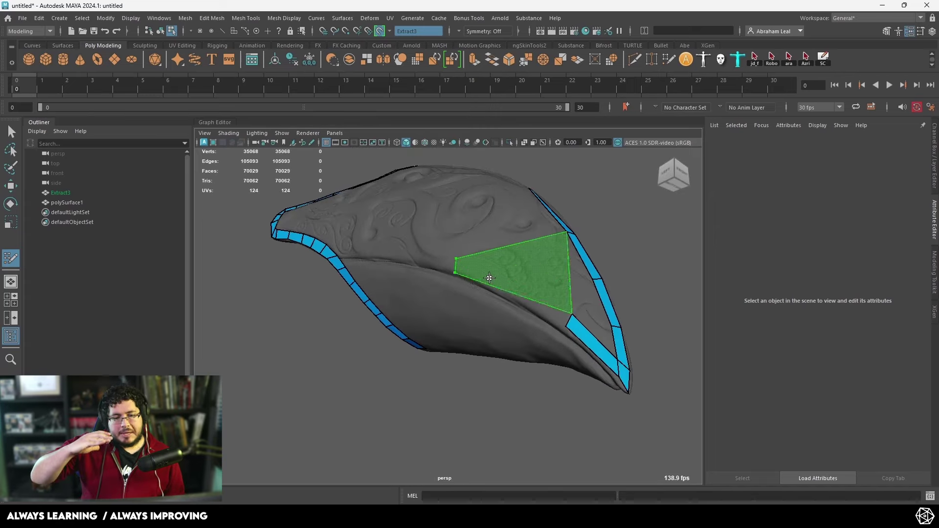
{"action": "left_click", "coordinate": [489, 279], "text": "shift"}
{"action": "left_click_drag", "start_coordinate": [489, 279], "coordinate": [521, 267], "text": "alt"}
{"action": "left_click", "coordinate": [399, 233], "text": "shift"}
Bridge the lower side rim strip to the existing border strip near the rear strap with quads
{"action": "mouse_move", "coordinate": [399, 233]}
{"action": "left_mouse_down", "text": "alt"}
{"action": "mouse_move", "coordinate": [414, 283]}
{"action": "mouse_move", "coordinate": [445, 235]}
{"action": "mouse_move", "coordinate": [548, 274]}
{"action": "left_mouse_up", "text": "alt"}
{"action": "left_click", "coordinate": [431, 259], "text": "shift"}
{"action": "left_click", "coordinate": [447, 227], "text": "shift"}
{"action": "right_click_drag", "start_coordinate": [548, 274], "coordinate": [592, 293], "text": "alt"}
{"action": "left_click_drag", "start_coordinate": [599, 422], "coordinate": [594, 416]}
{"action": "mouse_move", "coordinate": [595, 416]}
{"action": "left_mouse_down", "text": "alt"}
{"action": "mouse_move", "coordinate": [572, 422]}
{"action": "mouse_move", "coordinate": [590, 401]}
{"action": "left_mouse_up", "text": "alt"}
Fill the area between the lower rim and the rear strap's border with a grid of quads and insert an edge loop
{"action": "left_click_drag", "start_coordinate": [486, 319], "coordinate": [473, 373], "text": "alt"}
{"action": "left_click", "coordinate": [450, 302]}
{"action": "left_click", "coordinate": [445, 275]}
{"action": "left_click", "coordinate": [441, 253]}
{"action": "left_click", "coordinate": [435, 348], "text": "shift"}
{"action": "left_click", "coordinate": [427, 323], "text": "shift"}
{"action": "mouse_move", "coordinate": [441, 254]}
{"action": "left_mouse_down", "text": "alt"}
{"action": "mouse_move", "coordinate": [443, 279]}
{"action": "mouse_move", "coordinate": [390, 291]}
{"action": "left_mouse_up", "text": "alt"}
{"action": "left_click", "coordinate": [410, 249], "text": "shift"}
{"action": "left_click", "coordinate": [416, 279], "text": "ctrl"}
Bridge the lower and upper rim strips with a band of quads across the side and split it with an edge loop
{"action": "left_click", "coordinate": [425, 296]}
{"action": "left_click", "coordinate": [467, 302]}
{"action": "left_click", "coordinate": [443, 326], "text": "shift"}
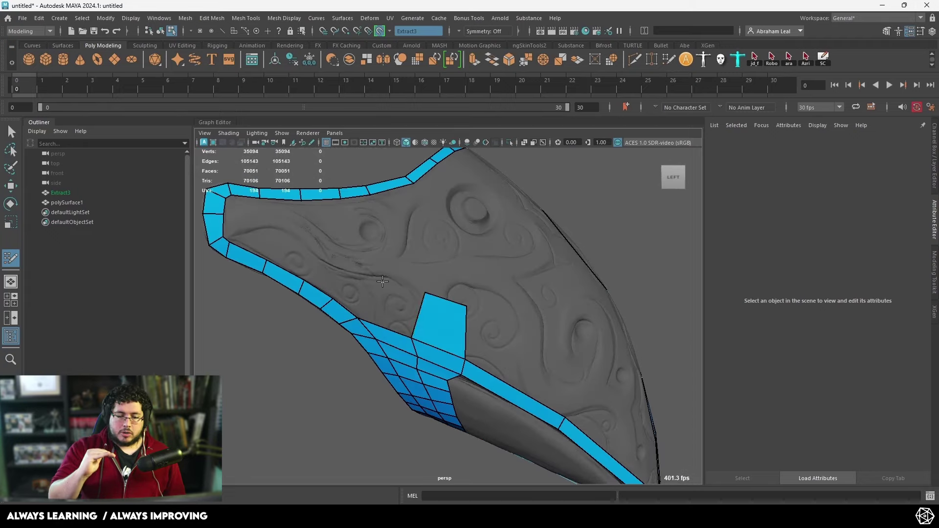
{"action": "left_click", "coordinate": [401, 332], "text": "shift"}
{"action": "left_click", "coordinate": [413, 300], "text": "shift"}
{"action": "left_click", "coordinate": [434, 250], "text": "ctrl"}
{"action": "left_click_drag", "start_coordinate": [453, 284], "coordinate": [430, 279], "text": "alt"}
{"action": "left_click", "coordinate": [452, 290]}
{"action": "left_click", "coordinate": [464, 269], "text": "shift"}
Fill the inside of the narrow end with quads connected to the surrounding rim strip
{"action": "scroll", "coordinate": [411, 302], "scroll_direction": "up", "scroll_amount": 8}
{"action": "left_click", "coordinate": [403, 287]}
{"action": "left_click", "coordinate": [369, 255], "text": "shift"}
{"action": "left_click", "coordinate": [380, 328], "text": "shift"}
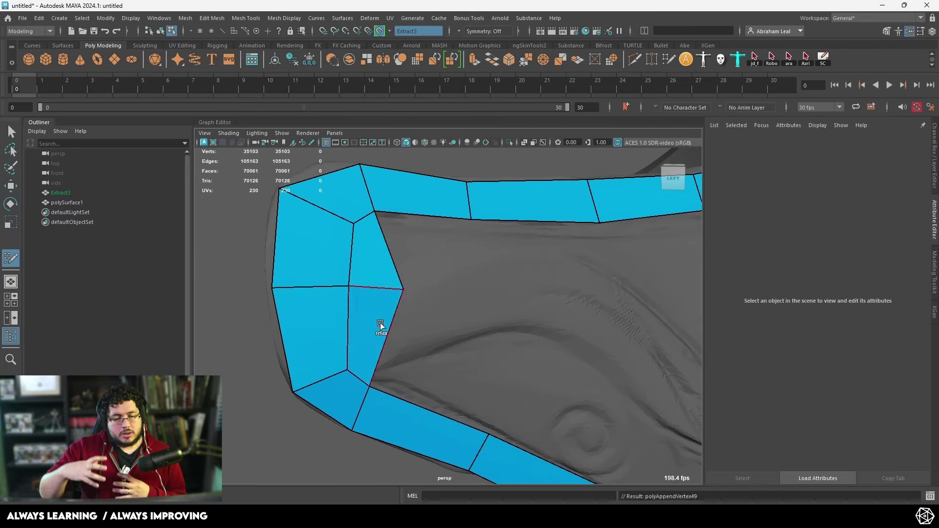
{"action": "left_click", "coordinate": [486, 292]}
{"action": "left_click", "coordinate": [427, 256], "text": "shift"}
{"action": "left_click", "coordinate": [453, 338], "text": "shift"}
Extend the side fill under the upper rim strip toward the band of quads crossing the plate
{"action": "scroll", "coordinate": [476, 298], "scroll_direction": "down", "scroll_amount": 6}
{"action": "left_click_drag", "start_coordinate": [477, 298], "coordinate": [464, 277], "text": "alt"}
{"action": "left_click", "coordinate": [457, 279]}
{"action": "left_click", "coordinate": [433, 252], "text": "shift"}
{"action": "left_click", "coordinate": [488, 250], "text": "shift"}
{"action": "left_click", "coordinate": [433, 309], "text": "shift"}
Close the remaining hole between the narrow end and the crossing band with quads around one central vertex
{"action": "middle_click_drag", "start_coordinate": [513, 327], "coordinate": [479, 298], "text": "alt"}
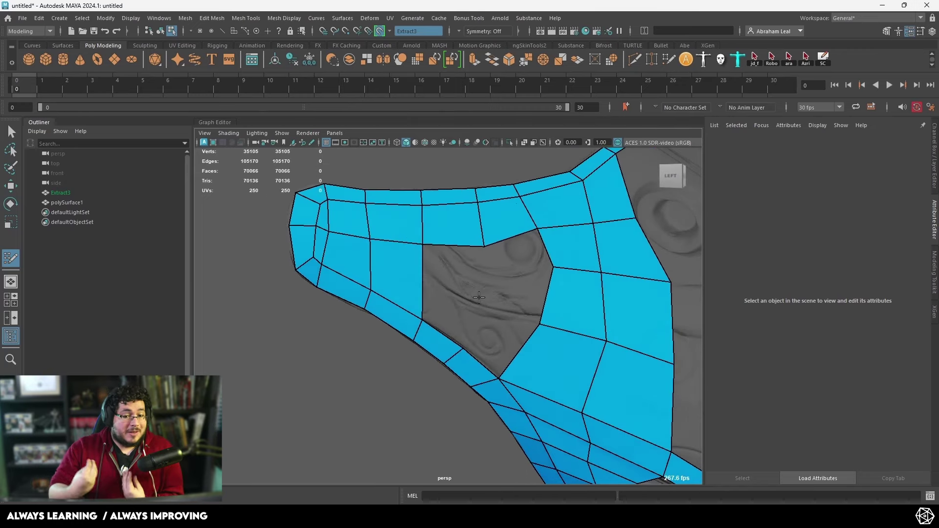
{"action": "left_click", "coordinate": [499, 275]}
{"action": "left_click", "coordinate": [469, 272], "text": "shift"}
{"action": "left_click", "coordinate": [519, 297], "text": "shift"}
{"action": "left_click", "coordinate": [520, 255], "text": "shift"}
{"action": "left_click", "coordinate": [502, 335], "text": "shift"}
Connect the front centerline strip to the lower rim strip with three quads across the side above the pointed tip
{"action": "scroll", "coordinate": [430, 285], "scroll_direction": "down", "scroll_amount": 6}
{"action": "left_click_drag", "start_coordinate": [557, 323], "coordinate": [423, 298], "text": "alt"}
{"action": "left_click_drag", "start_coordinate": [443, 363], "coordinate": [509, 338], "text": "alt"}
{"action": "left_click", "coordinate": [544, 331]}
{"action": "left_click", "coordinate": [515, 271]}
{"action": "left_click", "coordinate": [545, 293], "text": "shift"}
{"action": "left_click", "coordinate": [482, 312]}
{"action": "left_click", "coordinate": [520, 351]}
{"action": "left_click", "coordinate": [514, 317], "text": "shift"}
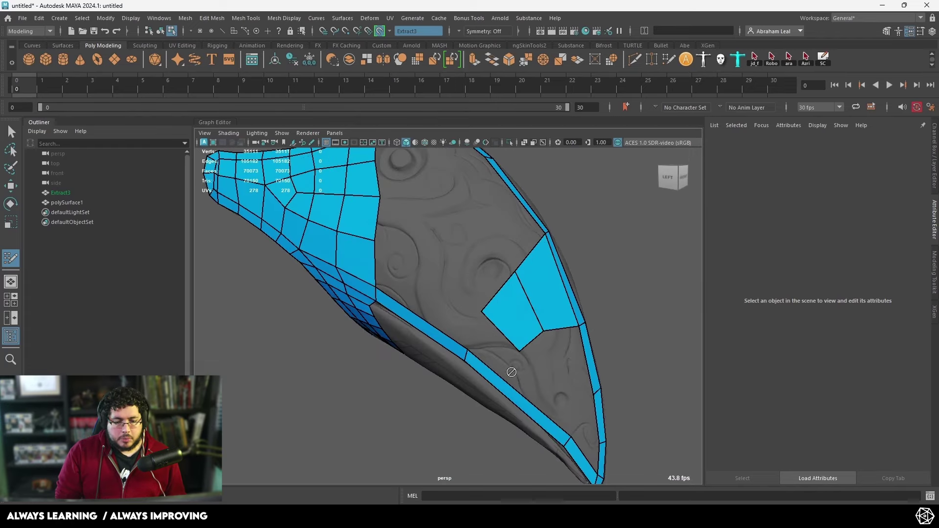
{"action": "left_click", "coordinate": [491, 346], "text": "shift"}
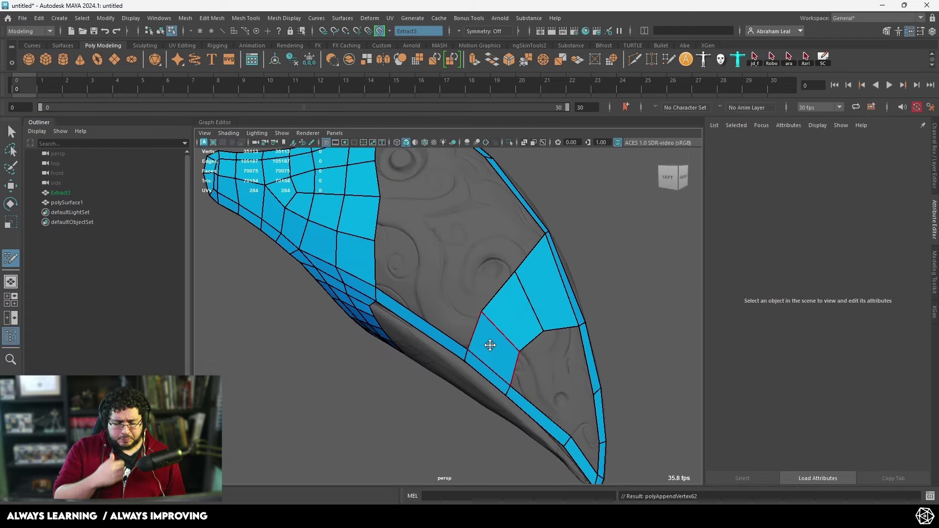
Add edge loops to the lower rim and centerline strips and grow quads from the three-quad side band toward the crossing band
{"action": "left_click", "coordinate": [421, 321], "text": "ctrl"}
{"action": "left_click", "coordinate": [446, 286]}
{"action": "left_click", "coordinate": [440, 307], "text": "shift"}
{"action": "left_click", "coordinate": [478, 278]}
{"action": "left_click", "coordinate": [480, 294], "text": "shift"}
{"action": "left_click", "coordinate": [517, 250], "text": "ctrl"}
{"action": "left_click_drag", "start_coordinate": [475, 272], "coordinate": [460, 280], "text": "alt"}
{"action": "left_click", "coordinate": [498, 270], "text": "shift"}
{"action": "left_click", "coordinate": [442, 261], "text": "shift"}
{"action": "left_click", "coordinate": [422, 280], "text": "shift"}
Extend the side fill with more quads until it connects to the crossing band and the upper rim strip
{"action": "mouse_move", "coordinate": [426, 338]}
{"action": "left_mouse_down", "text": "alt"}
{"action": "mouse_move", "coordinate": [436, 295]}
{"action": "mouse_move", "coordinate": [455, 343]}
{"action": "left_mouse_up", "text": "alt"}
{"action": "left_click", "coordinate": [439, 284], "text": "shift"}
{"action": "left_click", "coordinate": [469, 295], "text": "shift"}
{"action": "left_click", "coordinate": [445, 283]}
{"action": "left_click", "coordinate": [439, 252], "text": "shift"}
{"action": "left_click", "coordinate": [415, 280], "text": "shift"}
{"action": "left_click_drag", "start_coordinate": [394, 316], "coordinate": [405, 300], "text": "alt"}
{"action": "left_click", "coordinate": [458, 303], "text": "ctrl"}
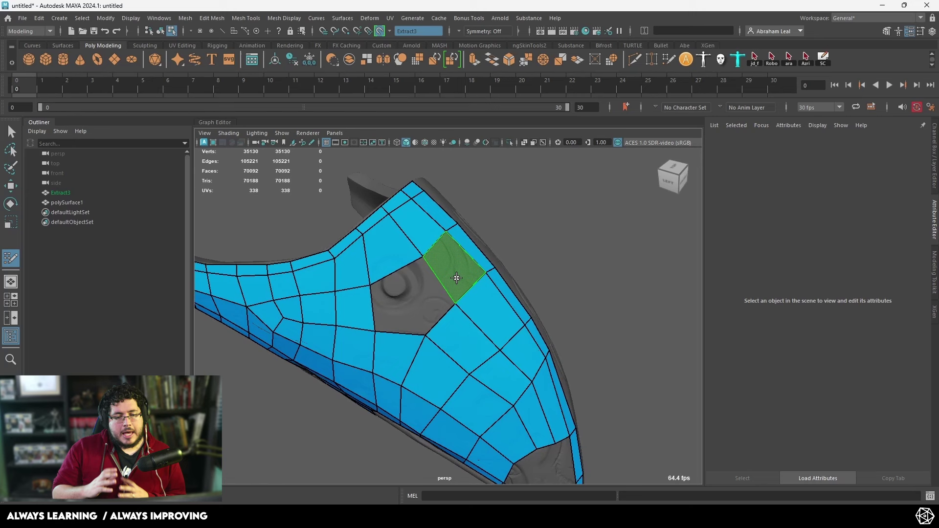
Close the remaining side gap over the circular ornament with quads
{"action": "left_click", "coordinate": [457, 277], "text": "shift"}
{"action": "mouse_move", "coordinate": [457, 277]}
{"action": "left_mouse_down", "text": "alt"}
{"action": "mouse_move", "coordinate": [448, 296]}
{"action": "mouse_move", "coordinate": [513, 373]}
{"action": "left_mouse_up", "text": "alt"}
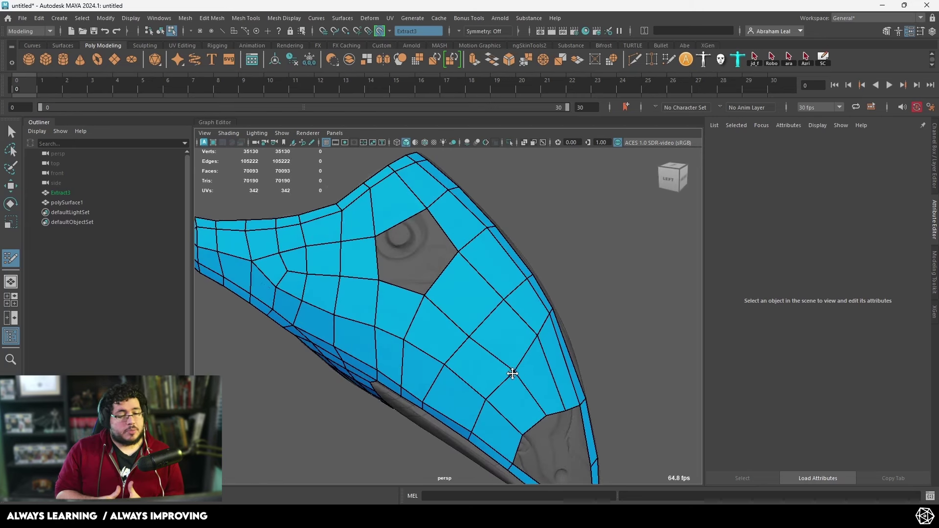
{"action": "left_click", "coordinate": [448, 280], "text": "shift"}
{"action": "left_click_drag", "start_coordinate": [453, 272], "coordinate": [474, 342], "text": "alt"}
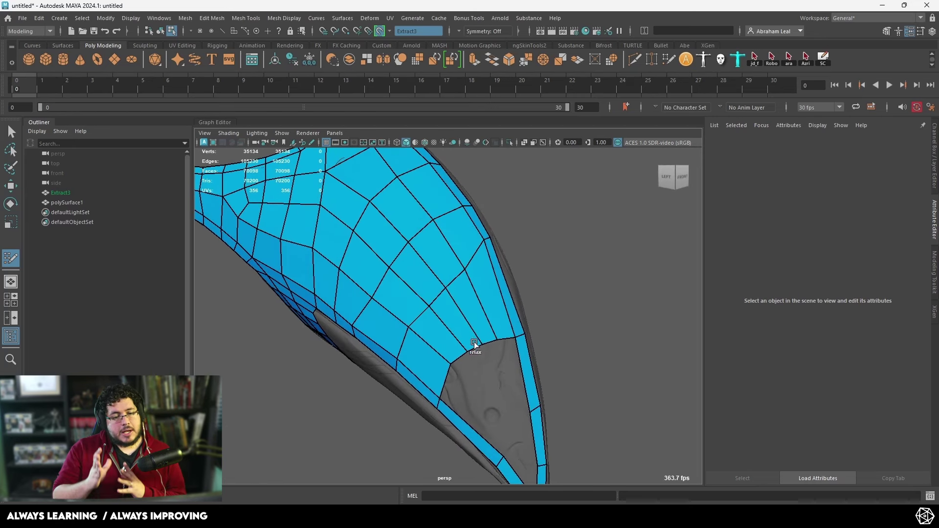
Insert an edge loop through the front centerline strip and relax the neighboring side quads
{"action": "left_click", "coordinate": [500, 280], "text": "ctrl"}
{"action": "mouse_move", "coordinate": [494, 285]}
{"action": "left_mouse_down", "text": "shift"}
{"action": "mouse_move", "coordinate": [419, 329]}
{"action": "mouse_move", "coordinate": [463, 318]}
{"action": "left_mouse_up", "text": "shift"}
{"action": "middle_click_drag", "start_coordinate": [443, 206], "coordinate": [479, 288], "text": "alt"}
{"action": "left_click_drag", "start_coordinate": [369, 286], "coordinate": [460, 345], "text": "alt"}
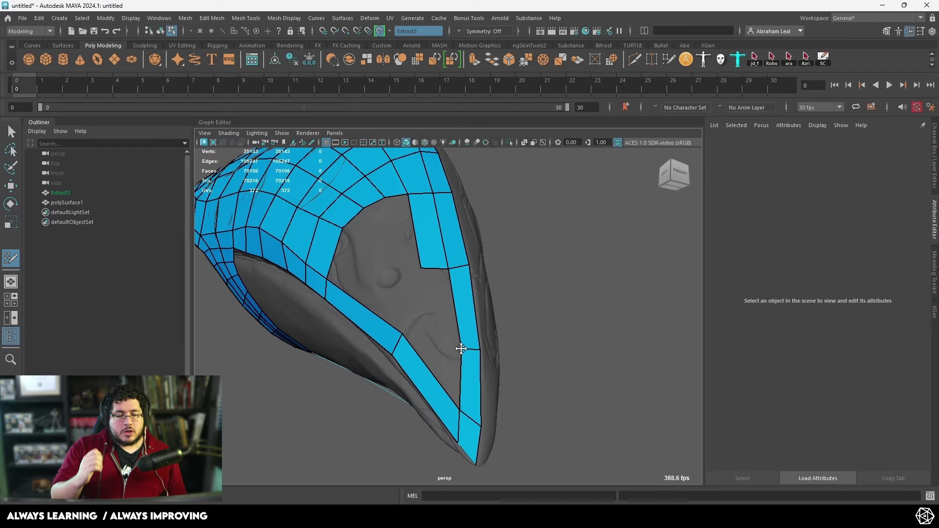
Grow quads inward from the centerline and lower rim strips around the open area above the pointed tip
{"action": "left_click", "coordinate": [437, 302], "text": "shift"}
{"action": "left_click_drag", "start_coordinate": [437, 302], "coordinate": [465, 316], "text": "alt"}
{"action": "left_click", "coordinate": [419, 352], "text": "ctrl"}
{"action": "left_click", "coordinate": [441, 319]}
{"action": "left_click", "coordinate": [453, 348], "text": "shift"}
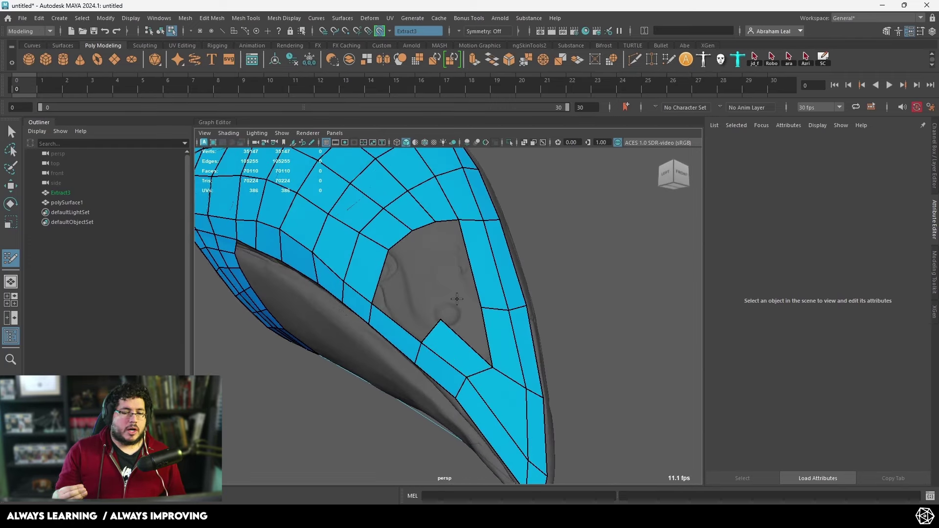
{"action": "left_click", "coordinate": [480, 324], "text": "shift"}
Rework the quads just above the pointed tip, fill the small gap beside the centerline, and relax them
{"action": "left_click_drag", "start_coordinate": [520, 365], "coordinate": [504, 348], "text": "alt"}
{"action": "left_click", "coordinate": [481, 295], "text": "ctrl+shift"}
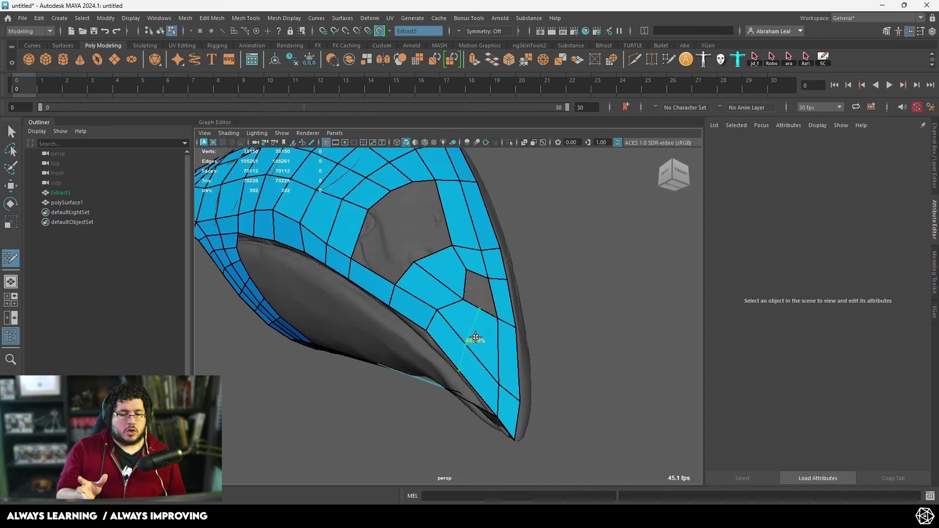
{"action": "left_click", "coordinate": [483, 282], "text": "shift"}
{"action": "left_click", "coordinate": [474, 293], "text": "shift"}
{"action": "mouse_move", "coordinate": [482, 313]}
{"action": "left_mouse_down", "text": "shift"}
{"action": "mouse_move", "coordinate": [478, 294]}
{"action": "mouse_move", "coordinate": [508, 357]}
{"action": "mouse_move", "coordinate": [450, 369]}
{"action": "left_mouse_up", "text": "shift"}
{"action": "left_click_drag", "start_coordinate": [450, 369], "coordinate": [385, 283], "text": "shift"}
Narrow the open side area above the tip with added quads and edge loops, relaxing the surrounding mesh
{"action": "left_click_drag", "start_coordinate": [425, 251], "coordinate": [449, 281], "text": "alt"}
{"action": "left_click", "coordinate": [453, 348], "text": "shift"}
{"action": "left_click_drag", "start_coordinate": [453, 343], "coordinate": [426, 300], "text": "alt"}
{"action": "mouse_move", "coordinate": [410, 277]}
{"action": "left_mouse_down", "text": "shift"}
{"action": "mouse_move", "coordinate": [416, 266]}
{"action": "mouse_move", "coordinate": [450, 307]}
{"action": "mouse_move", "coordinate": [471, 355]}
{"action": "mouse_move", "coordinate": [422, 279]}
{"action": "mouse_move", "coordinate": [390, 256]}
{"action": "mouse_move", "coordinate": [380, 306]}
{"action": "mouse_move", "coordinate": [542, 348]}
{"action": "left_mouse_up", "text": "shift"}
{"action": "left_click", "coordinate": [478, 298], "text": "ctrl"}
{"action": "left_click", "coordinate": [449, 279], "text": "shift"}
{"action": "left_click", "coordinate": [507, 339], "text": "ctrl+shift"}
Close the last side hole above the tip with an edge loop, a central vertex and three quads
{"action": "left_click", "coordinate": [429, 341], "text": "ctrl"}
{"action": "left_click", "coordinate": [459, 327]}
{"action": "left_click", "coordinate": [433, 321], "text": "shift"}
{"action": "left_click", "coordinate": [460, 348], "text": "shift"}
{"action": "left_click", "coordinate": [475, 326], "text": "shift"}
Delete the quads joining the outer side mesh to the underside band at the lower rim
{"action": "scroll", "coordinate": [493, 283], "scroll_direction": "down", "scroll_amount": 4}
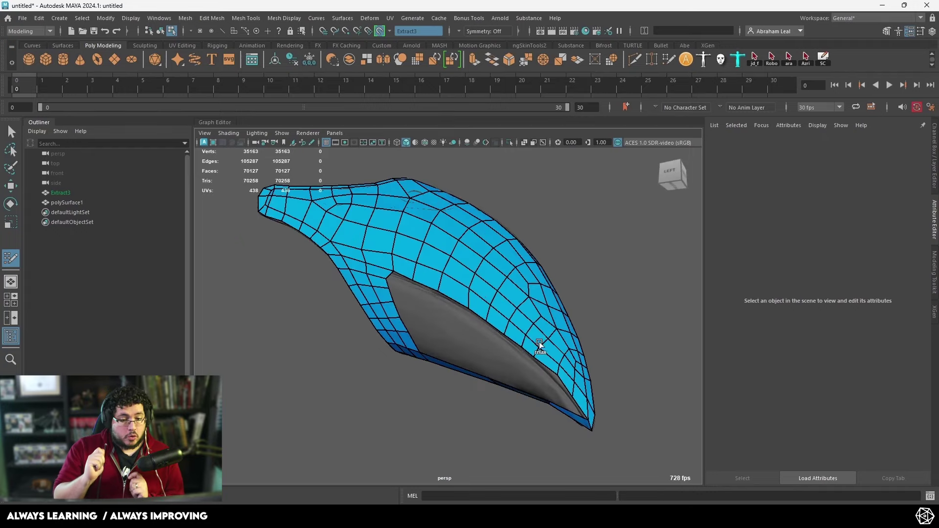
{"action": "right_click_drag", "start_coordinate": [541, 348], "coordinate": [583, 381], "text": "alt"}
{"action": "middle_click_drag", "start_coordinate": [582, 382], "coordinate": [499, 349], "text": "alt"}
{"action": "left_click", "coordinate": [495, 317], "text": "ctrl+shift"}
{"action": "left_click_drag", "start_coordinate": [537, 388], "coordinate": [440, 298], "text": "alt"}
{"action": "middle_click_drag", "start_coordinate": [343, 244], "coordinate": [419, 336], "text": "alt"}
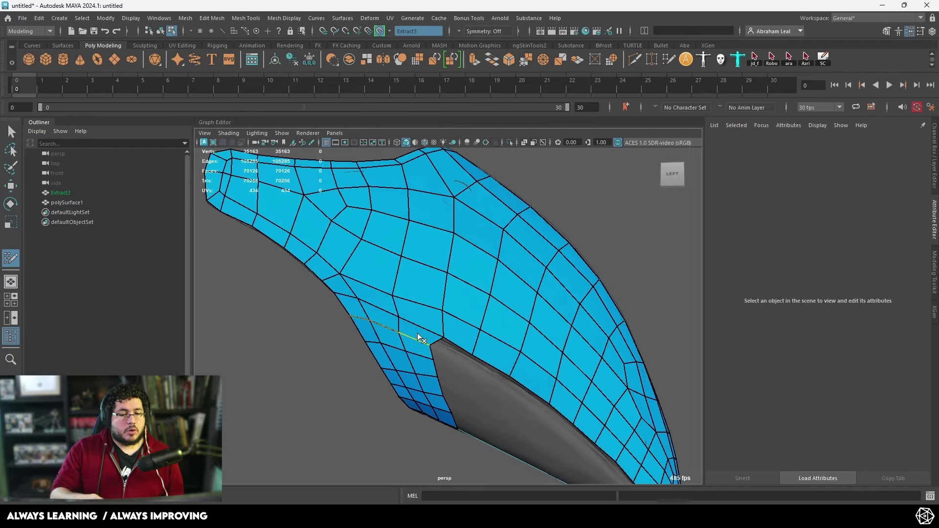
{"action": "key", "text": "ctrl+z"}
{"action": "left_click", "coordinate": [362, 315], "text": "ctrl+shift"}
{"action": "left_click", "coordinate": [384, 321], "text": "ctrl+shift"}
Extend the underside edge strip with quads toward the pointed tip
{"action": "right_click_drag", "start_coordinate": [384, 321], "coordinate": [416, 342], "text": "alt"}
{"action": "left_click_drag", "start_coordinate": [415, 342], "coordinate": [416, 274], "text": "alt"}
{"action": "right_click_drag", "start_coordinate": [416, 274], "coordinate": [440, 251], "text": "alt"}
{"action": "left_click_drag", "start_coordinate": [439, 251], "coordinate": [458, 213], "text": "alt"}
{"action": "right_click_drag", "start_coordinate": [458, 213], "coordinate": [530, 316], "text": "alt"}
{"action": "left_click_drag", "start_coordinate": [530, 316], "coordinate": [530, 337], "text": "alt"}
{"action": "left_click", "coordinate": [571, 328]}
{"action": "left_click", "coordinate": [574, 306]}
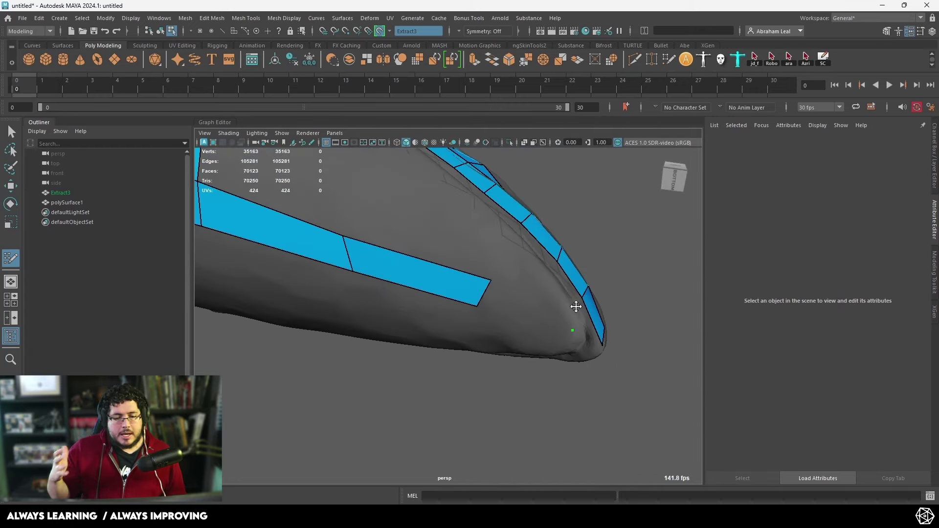
{"action": "left_click", "coordinate": [529, 301], "text": "shift"}
{"action": "left_click_drag", "start_coordinate": [526, 290], "coordinate": [518, 300], "text": "alt"}
{"action": "key", "text": "ctrl+z"}
{"action": "left_click", "coordinate": [539, 335], "text": "shift"}
{"action": "mouse_move", "coordinate": [539, 335]}
{"action": "left_mouse_down", "text": "alt"}
{"action": "mouse_move", "coordinate": [531, 354]}
{"action": "mouse_move", "coordinate": [499, 350]}
{"action": "mouse_move", "coordinate": [460, 319]}
{"action": "left_mouse_up", "text": "alt"}
Fill the underside of the pointed tip with small quads, adding an edge loop to the edge strip
{"action": "left_click", "coordinate": [476, 328]}
{"action": "left_click", "coordinate": [490, 315]}
{"action": "left_click", "coordinate": [496, 349]}
{"action": "left_click", "coordinate": [473, 338], "text": "shift"}
{"action": "left_click", "coordinate": [495, 353]}
{"action": "mouse_move", "coordinate": [493, 379]}
{"action": "left_mouse_down", "text": "alt"}
{"action": "mouse_move", "coordinate": [465, 210]}
{"action": "mouse_move", "coordinate": [476, 245]}
{"action": "mouse_move", "coordinate": [470, 359]}
{"action": "left_mouse_up", "text": "alt"}
{"action": "left_click", "coordinate": [495, 361], "text": "ctrl+shift"}
{"action": "left_click", "coordinate": [496, 380], "text": "ctrl"}
{"action": "left_click", "coordinate": [518, 373], "text": "shift"}
{"action": "left_click", "coordinate": [487, 342], "text": "shift"}
Add an edge loop to the underside edge strip and draw two larger quads along it away from the tip
{"action": "mouse_move", "coordinate": [477, 314]}
{"action": "left_mouse_down", "text": "alt"}
{"action": "mouse_move", "coordinate": [465, 324]}
{"action": "mouse_move", "coordinate": [482, 326]}
{"action": "left_mouse_up", "text": "alt"}
{"action": "left_click", "coordinate": [468, 340], "text": "ctrl"}
{"action": "left_click", "coordinate": [503, 295]}
{"action": "left_click", "coordinate": [504, 314], "text": "shift"}
{"action": "left_click", "coordinate": [444, 238]}
{"action": "left_click", "coordinate": [437, 279], "text": "shift"}
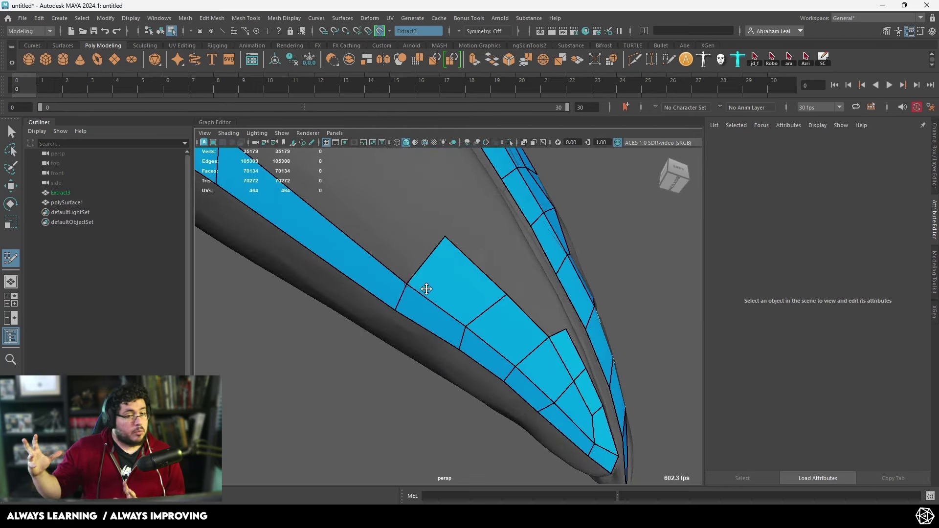
Widen the underside tip fill up to the rim crease and rebuild its triangular gap with quads
{"action": "left_click_drag", "start_coordinate": [427, 289], "coordinate": [416, 316], "text": "alt"}
{"action": "left_click", "coordinate": [418, 293]}
{"action": "left_click", "coordinate": [416, 341], "text": "shift"}
{"action": "mouse_move", "coordinate": [444, 377]}
{"action": "left_mouse_down", "text": "alt"}
{"action": "mouse_move", "coordinate": [457, 368]}
{"action": "mouse_move", "coordinate": [417, 278]}
{"action": "left_mouse_up", "text": "alt"}
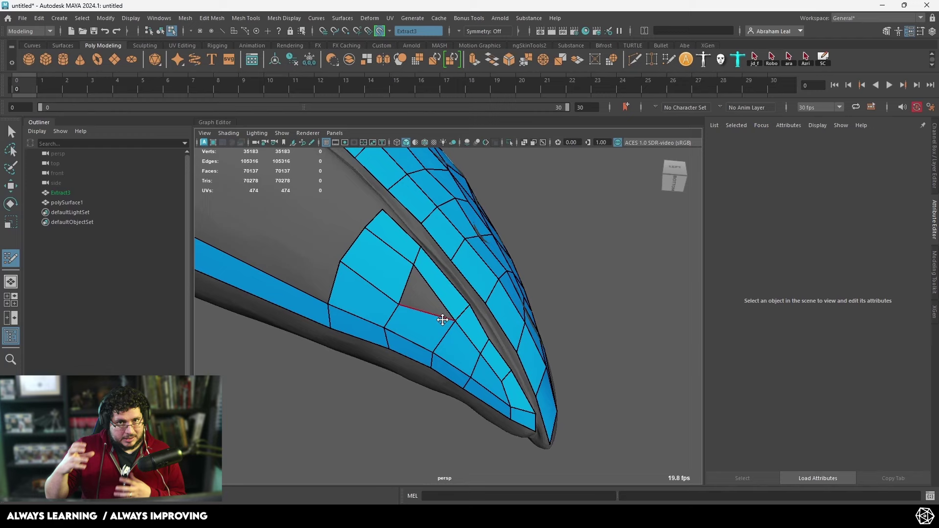
{"action": "key", "text": "ctrl+z"}
{"action": "left_click", "coordinate": [420, 307], "text": "shift"}
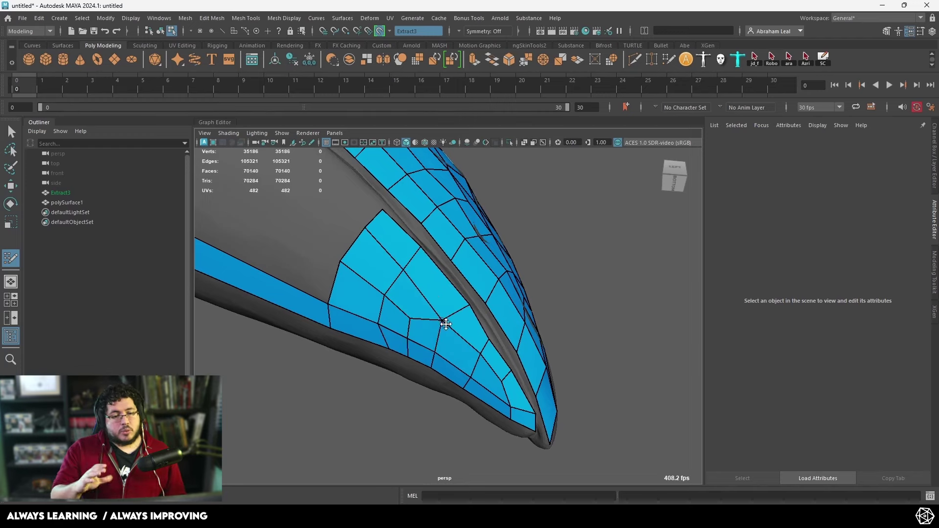
{"action": "left_click_drag", "start_coordinate": [367, 341], "coordinate": [378, 323], "text": "alt"}
{"action": "key", "text": "ctrl+z"}
{"action": "key", "text": "ctrl+z"}
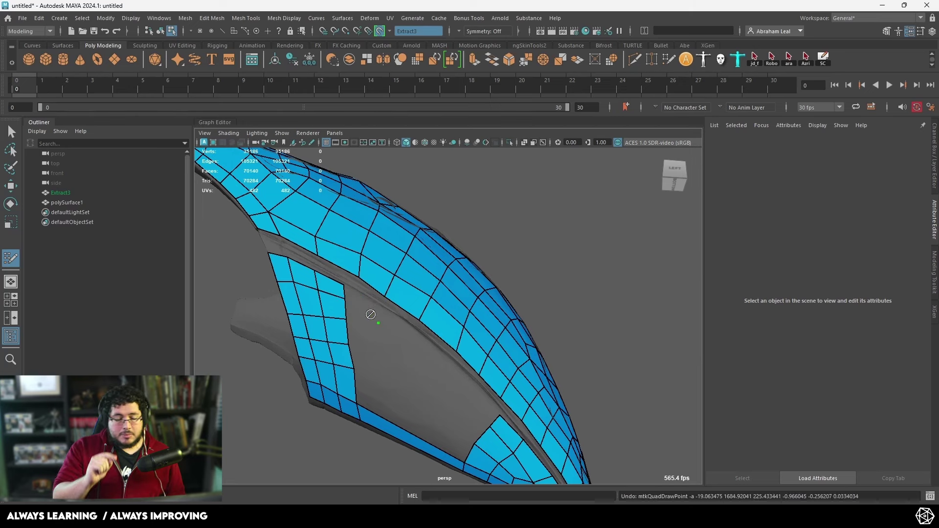
Draw a narrow two-quad strip on the underside just below the rim crease, starting near the existing side band
{"action": "scroll", "coordinate": [371, 315], "scroll_direction": "up", "scroll_amount": 2}
{"action": "left_click", "coordinate": [357, 305]}
{"action": "left_click", "coordinate": [350, 321]}
{"action": "left_click", "coordinate": [390, 352]}
{"action": "left_click", "coordinate": [396, 333]}
{"action": "left_click", "coordinate": [373, 328], "text": "shift"}
{"action": "left_click", "coordinate": [433, 385]}
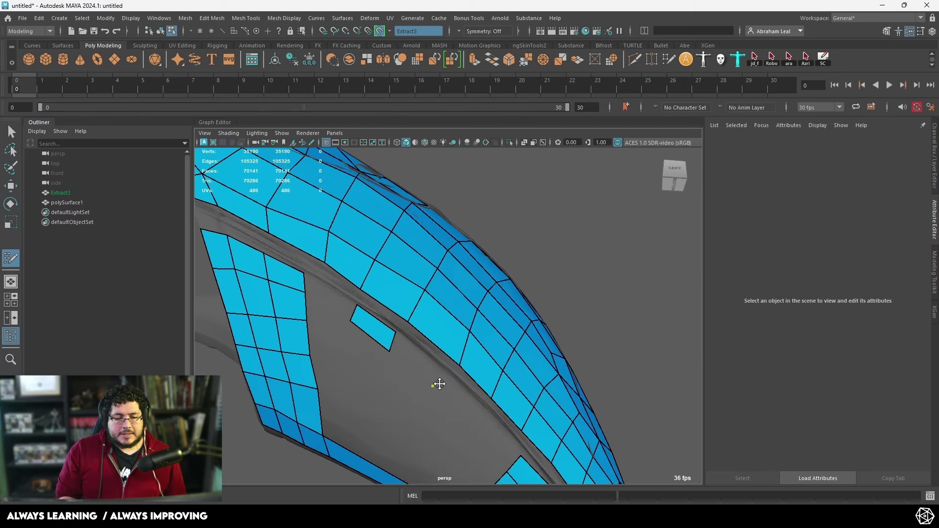
{"action": "left_click", "coordinate": [442, 366]}
{"action": "left_click", "coordinate": [416, 358], "text": "shift"}
Continue the narrow underside strip along the crease to the tip fill and add a quad beneath it
{"action": "middle_click_drag", "start_coordinate": [471, 423], "coordinate": [469, 363], "text": "alt"}
{"action": "left_click", "coordinate": [472, 363]}
{"action": "left_click", "coordinate": [445, 334], "text": "shift"}
{"action": "left_click_drag", "start_coordinate": [485, 383], "coordinate": [482, 313], "text": "alt"}
{"action": "left_click", "coordinate": [484, 323], "text": "shift"}
{"action": "left_click", "coordinate": [435, 350]}
{"action": "left_click", "coordinate": [468, 344], "text": "shift"}
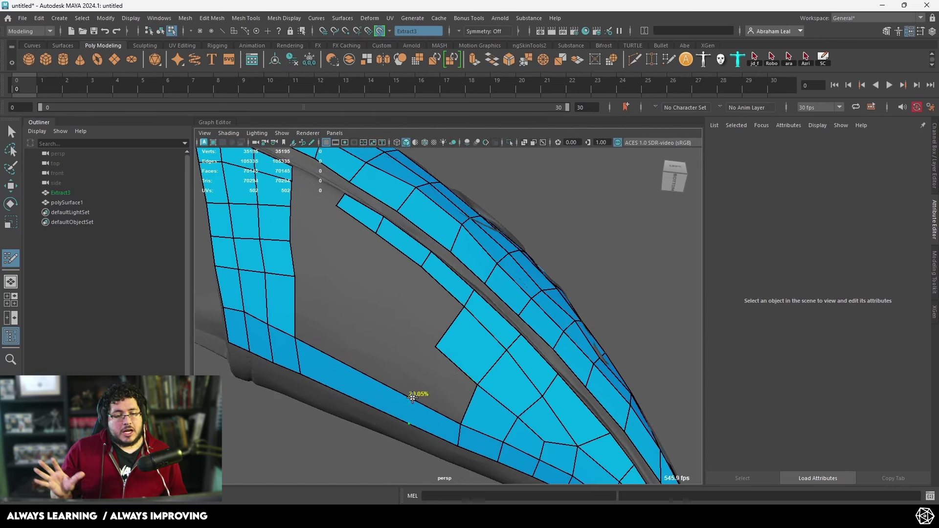
Fill the underside between the narrow crease strip, the lower edge strip and the side band with quads
{"action": "left_click", "coordinate": [418, 399], "text": "ctrl"}
{"action": "left_click", "coordinate": [448, 389], "text": "shift"}
{"action": "left_click", "coordinate": [390, 314]}
{"action": "left_click", "coordinate": [427, 308], "text": "shift"}
{"action": "left_click_drag", "start_coordinate": [373, 360], "coordinate": [426, 333], "text": "alt"}
{"action": "left_click", "coordinate": [430, 309], "text": "shift"}
{"action": "left_click", "coordinate": [390, 360], "text": "shift"}
{"action": "left_click_drag", "start_coordinate": [390, 359], "coordinate": [388, 291], "text": "alt"}
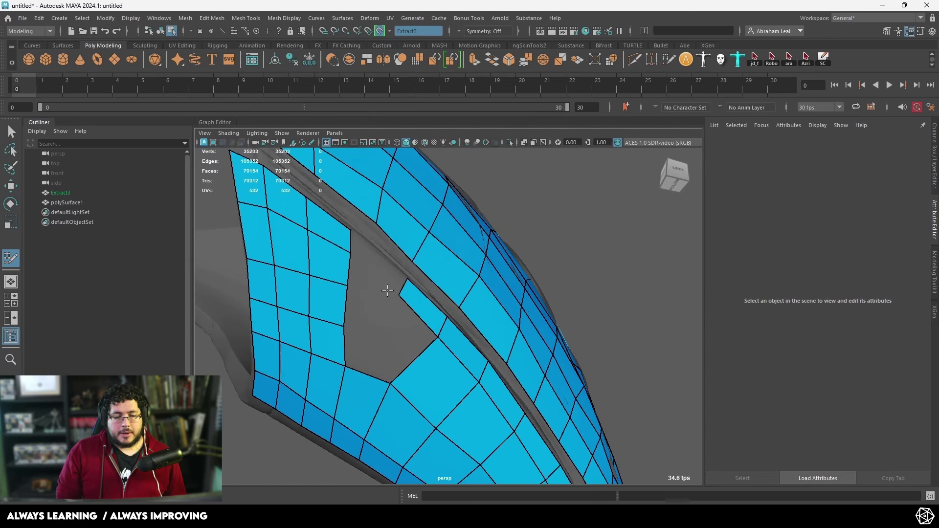
Join the crease strip to the underside band, add an edge loop below the hole and relax the quads
{"action": "mouse_move", "coordinate": [356, 255]}
{"action": "left_mouse_down"}
{"action": "mouse_move", "coordinate": [401, 277]}
{"action": "mouse_move", "coordinate": [365, 275]}
{"action": "left_mouse_up"}
{"action": "left_click", "coordinate": [319, 356], "text": "ctrl+shift"}
{"action": "left_click_drag", "start_coordinate": [341, 377], "coordinate": [344, 327], "text": "shift"}
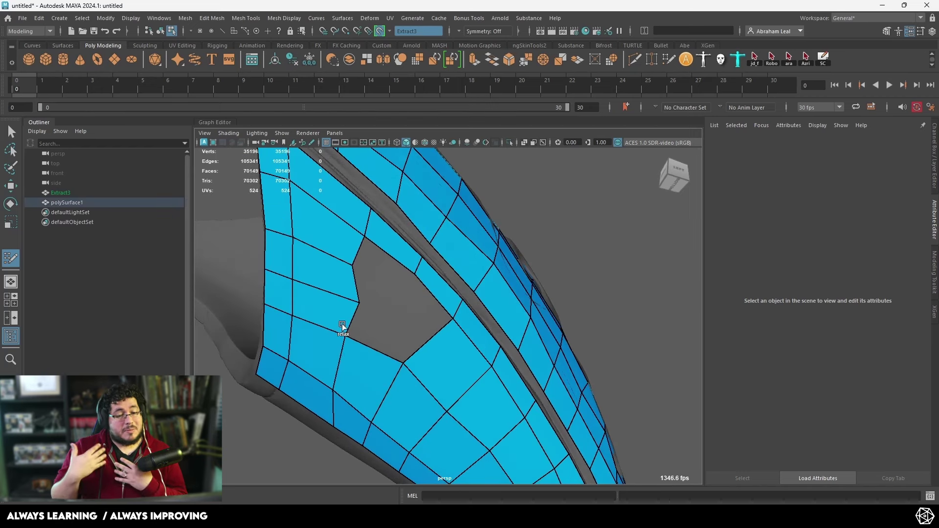
{"action": "left_click", "coordinate": [372, 353], "text": "ctrl"}
{"action": "left_click_drag", "start_coordinate": [353, 399], "coordinate": [339, 429], "text": "shift"}
Place a vertex inside the underside hole and replace the adjoining band faces with evenly flowing quads
{"action": "left_click", "coordinate": [390, 313]}
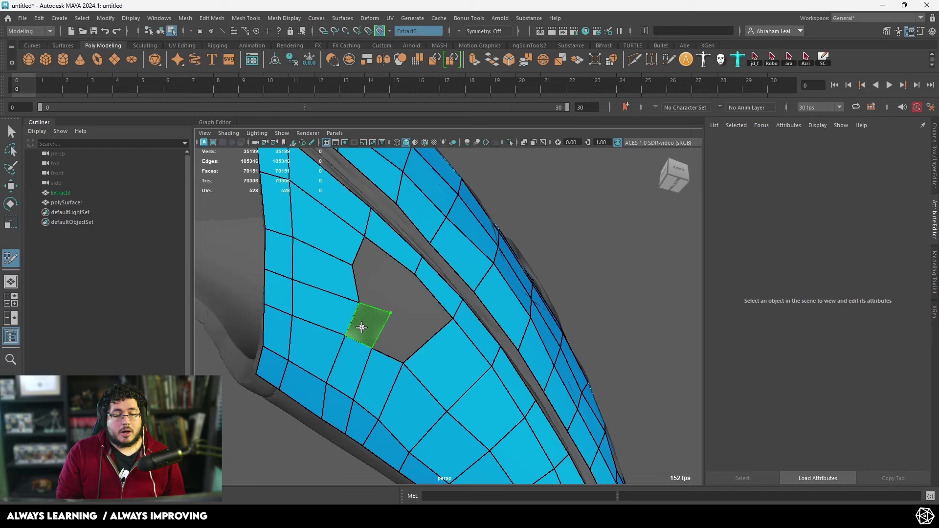
{"action": "left_click", "coordinate": [363, 325], "text": "shift"}
{"action": "mouse_move", "coordinate": [363, 325]}
{"action": "left_mouse_down", "text": "alt"}
{"action": "mouse_move", "coordinate": [342, 319]}
{"action": "mouse_move", "coordinate": [338, 298]}
{"action": "mouse_move", "coordinate": [268, 298]}
{"action": "left_mouse_up", "text": "alt"}
{"action": "left_click", "coordinate": [323, 285], "text": "ctrl+shift"}
{"action": "left_click", "coordinate": [375, 313], "text": "shift"}
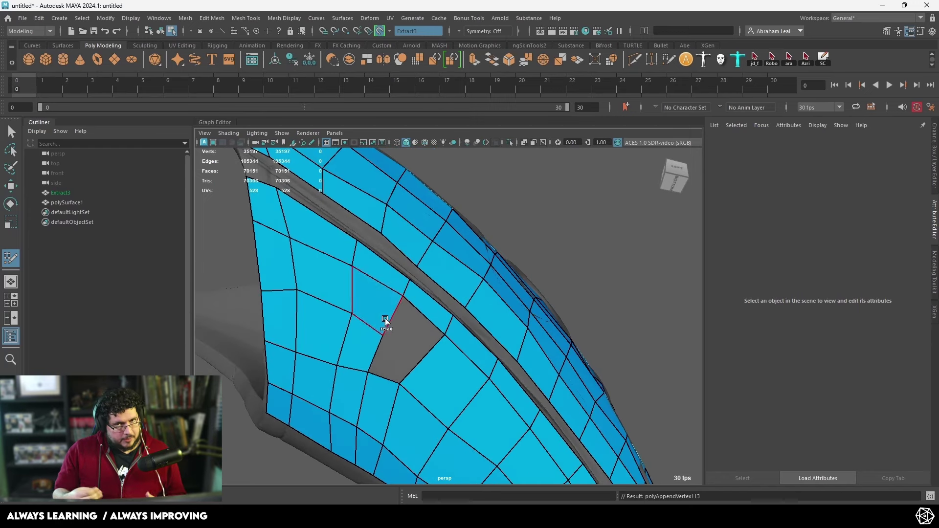
Close the last hole in the underside with two quads
{"action": "left_click_drag", "start_coordinate": [386, 323], "coordinate": [431, 339], "text": "alt"}
{"action": "mouse_move", "coordinate": [257, 255]}
{"action": "left_mouse_down", "text": "alt"}
{"action": "mouse_move", "coordinate": [363, 273]}
{"action": "mouse_move", "coordinate": [361, 392]}
{"action": "left_mouse_up", "text": "alt"}
{"action": "scroll", "coordinate": [403, 405], "scroll_direction": "down", "scroll_amount": 5}
{"action": "scroll", "coordinate": [442, 337], "scroll_direction": "up", "scroll_amount": 6}
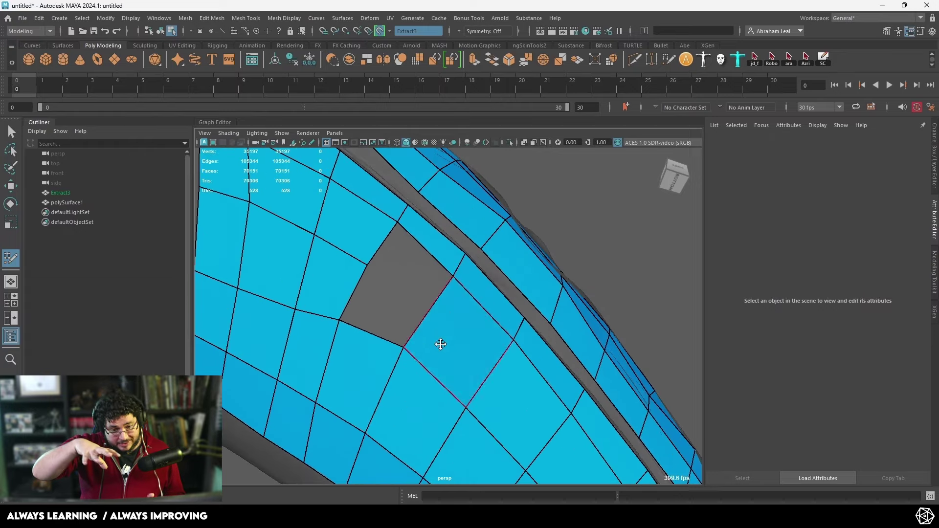
{"action": "left_click", "coordinate": [410, 284], "text": "shift"}
{"action": "left_click", "coordinate": [361, 304], "text": "shift"}
Leave Quad Draw, select the low-poly mesh and isolate it in the viewport
{"action": "scroll", "coordinate": [365, 306], "scroll_direction": "down", "scroll_amount": 4}
{"action": "left_click_drag", "start_coordinate": [387, 317], "coordinate": [418, 334], "text": "alt"}
{"action": "key", "text": "q"}
{"action": "left_click", "coordinate": [418, 334]}
{"action": "left_click", "coordinate": [510, 142]}
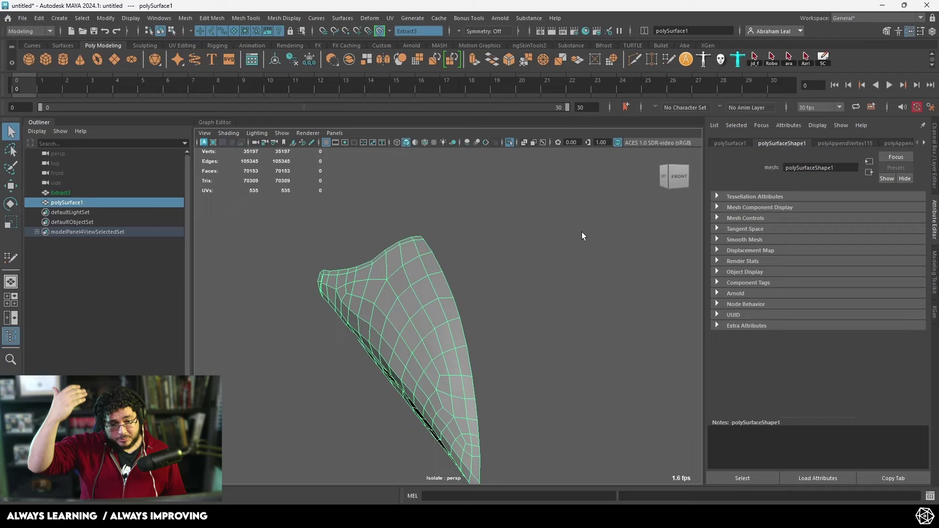
In the front wireframe view, turn off the live surface and align the centerline border vertices to the grid's central axis
{"action": "key", "text": "space"}
{"action": "left_click_drag", "start_coordinate": [514, 239], "coordinate": [515, 264]}
{"action": "mouse_move", "coordinate": [483, 225]}
{"action": "right_mouse_down"}
{"action": "mouse_move", "coordinate": [484, 254]}
{"action": "mouse_move", "coordinate": [484, 210]}
{"action": "right_mouse_up"}
{"action": "key", "text": "4"}
{"action": "left_click_drag", "start_coordinate": [492, 453], "coordinate": [493, 451]}
{"action": "mouse_move", "coordinate": [492, 451]}
{"action": "left_mouse_down", "text": "alt"}
{"action": "mouse_move", "coordinate": [474, 413]}
{"action": "mouse_move", "coordinate": [524, 315]}
{"action": "mouse_move", "coordinate": [469, 294]}
{"action": "mouse_move", "coordinate": [430, 294]}
{"action": "left_mouse_up", "text": "alt"}
{"action": "key", "text": "r"}
{"action": "key", "text": "space"}
{"action": "key", "text": "w"}
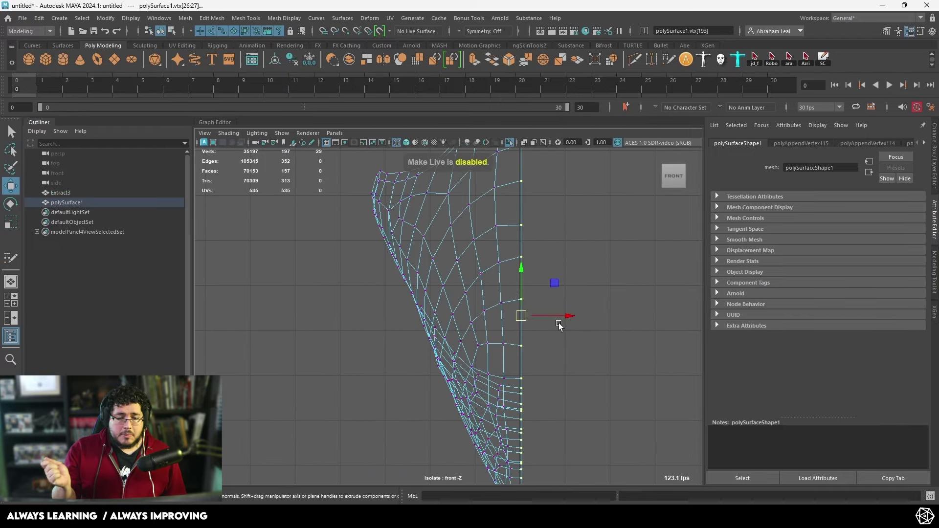
{"action": "left_click_drag", "start_coordinate": [555, 201], "coordinate": [477, 243]}
Shade the half mesh and mirror it across the world X axis, merging border vertices within a 0.001 threshold
{"action": "key", "text": "f"}
{"action": "key", "text": "5"}
{"action": "right_click_drag", "start_coordinate": [490, 213], "coordinate": [537, 337], "text": "shift"}
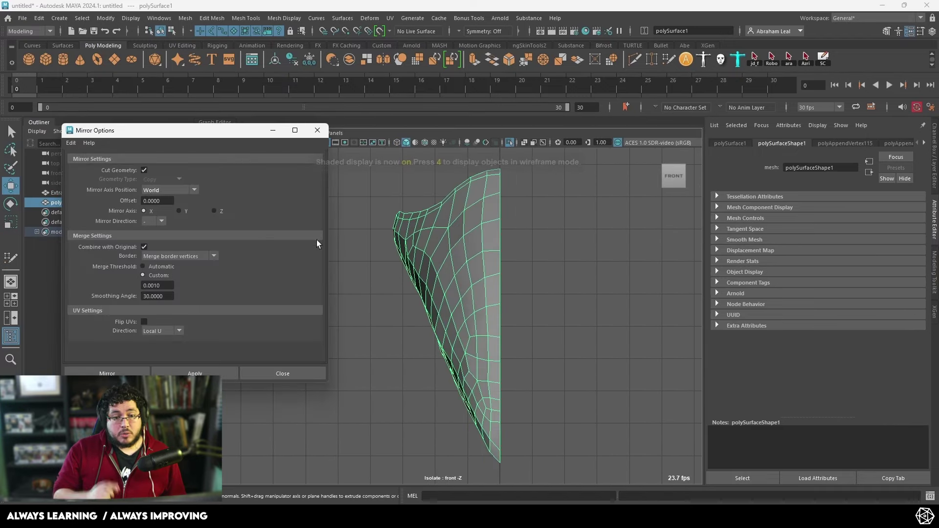
{"action": "left_click", "coordinate": [148, 221]}
{"action": "left_click", "coordinate": [150, 237]}
{"action": "left_click", "coordinate": [194, 374]}
{"action": "left_click", "coordinate": [364, 188]}
{"action": "left_click", "coordinate": [317, 130]}
Extrude the border edges along the slit between the main plate and lower flap by about 0.98 in local Y and -0.84 in local Z
{"action": "key", "text": "space"}
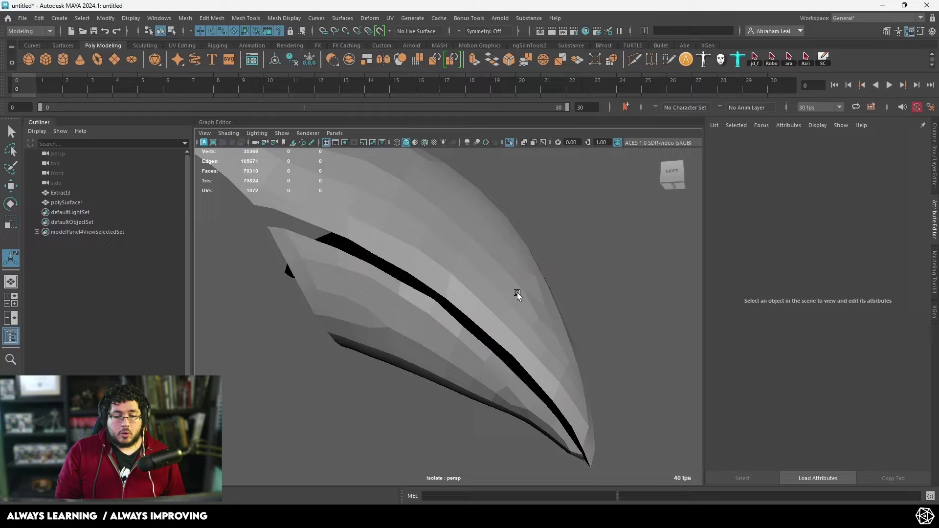
{"action": "left_click", "coordinate": [518, 295]}
{"action": "left_click_drag", "start_coordinate": [518, 295], "coordinate": [442, 225], "text": "alt"}
{"action": "right_click_drag", "start_coordinate": [442, 225], "coordinate": [445, 203]}
{"action": "key", "text": "q"}
{"action": "left_click", "coordinate": [315, 250]}
{"action": "left_click_drag", "start_coordinate": [318, 252], "coordinate": [464, 295], "text": "alt"}
{"action": "double_click", "coordinate": [382, 287]}
{"action": "key", "text": "ctrl+e"}
{"action": "left_click_drag", "start_coordinate": [355, 304], "coordinate": [358, 297]}
{"action": "left_click_drag", "start_coordinate": [371, 256], "coordinate": [514, 286]}
{"action": "left_click_drag", "start_coordinate": [224, 207], "coordinate": [229, 233]}
{"action": "left_click_drag", "start_coordinate": [209, 267], "coordinate": [214, 265]}
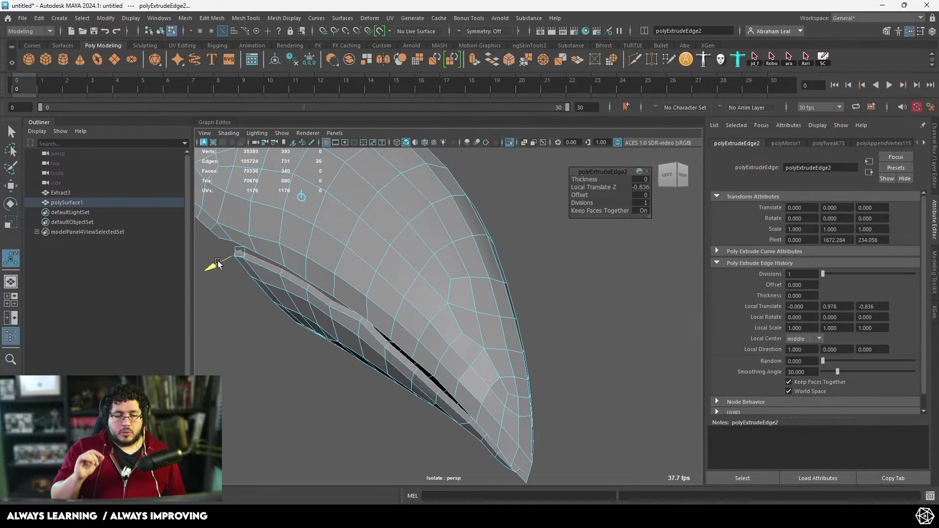
Extrude all faces of the mesh by about -1.85 in local Z to give the plate thickness
{"action": "right_click_drag", "start_coordinate": [391, 274], "coordinate": [426, 258]}
{"action": "key", "text": "ctrl+e"}
{"action": "scroll", "coordinate": [426, 265], "scroll_direction": "down", "scroll_amount": 3}
{"action": "left_click_drag", "start_coordinate": [426, 258], "coordinate": [425, 271], "text": "alt"}
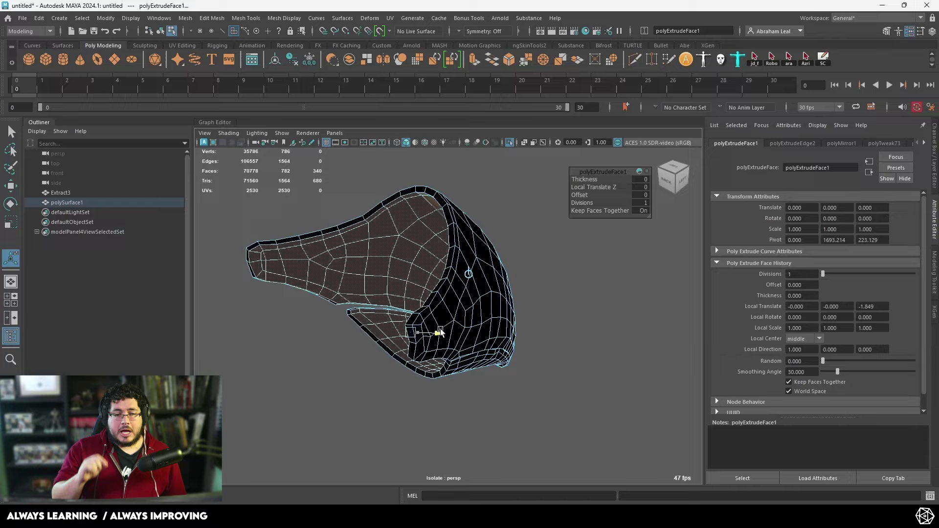
Return to object selection and reverse the normals of the whole thickened mesh
{"action": "left_click_drag", "start_coordinate": [442, 333], "coordinate": [414, 288], "text": "alt"}
{"action": "key", "text": "q"}
{"action": "right_click_drag", "start_coordinate": [414, 288], "coordinate": [440, 264]}
{"action": "left_click", "coordinate": [284, 18]}
{"action": "left_click", "coordinate": [284, 57]}
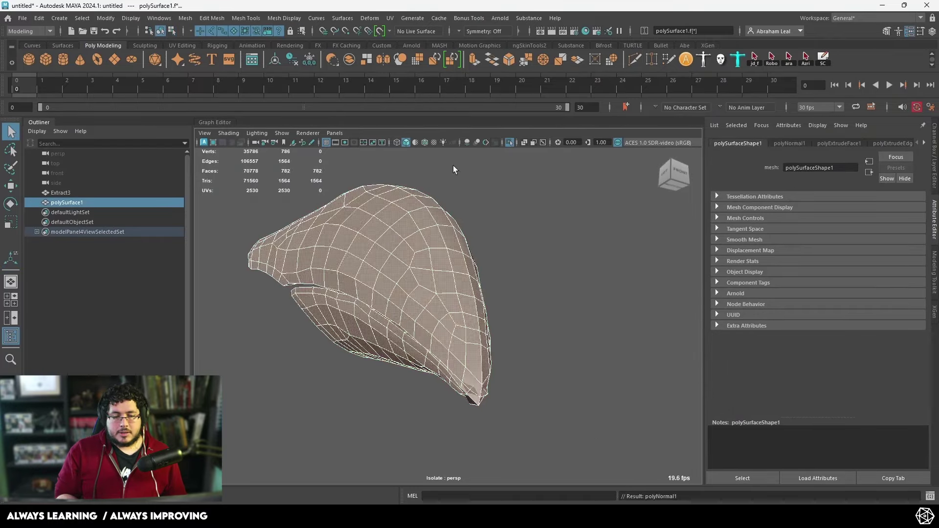
{"action": "left_click", "coordinate": [455, 169]}
Insert supporting edge loops with Multi-Cut around the thickness band of the plate and lower flap
{"action": "left_click_drag", "start_coordinate": [455, 235], "coordinate": [512, 327], "text": "alt"}
{"action": "left_click", "coordinate": [512, 328]}
{"action": "scroll", "coordinate": [512, 327], "scroll_direction": "up", "scroll_amount": 5}
{"action": "right_click_drag", "start_coordinate": [434, 226], "coordinate": [434, 306]}
{"action": "left_click", "coordinate": [594, 387]}
{"action": "left_click_drag", "start_coordinate": [490, 323], "coordinate": [567, 234], "text": "alt"}
{"action": "left_click", "coordinate": [384, 297], "text": "shift"}
{"action": "scroll", "coordinate": [563, 279], "scroll_direction": "up", "scroll_amount": 3}
{"action": "left_click", "coordinate": [451, 255]}
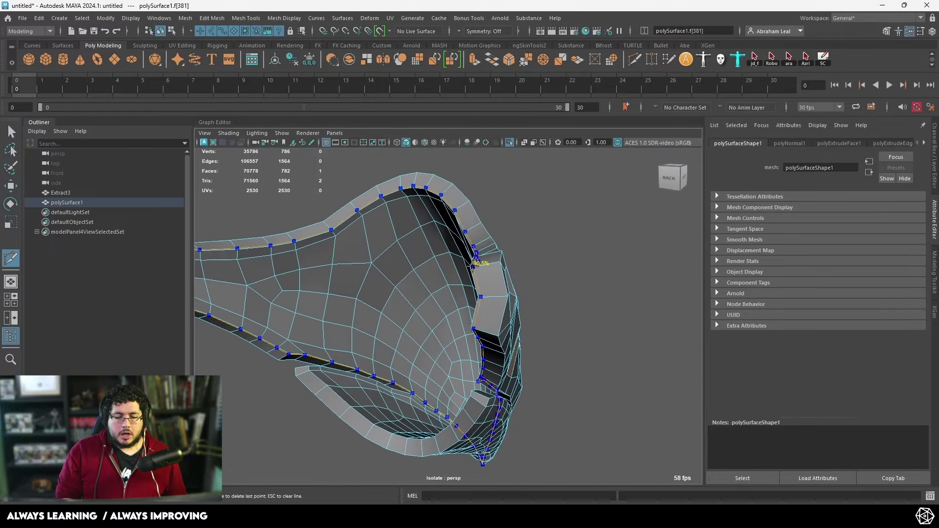
{"action": "key", "text": "Return"}
{"action": "scroll", "coordinate": [510, 260], "scroll_direction": "up", "scroll_amount": 4}
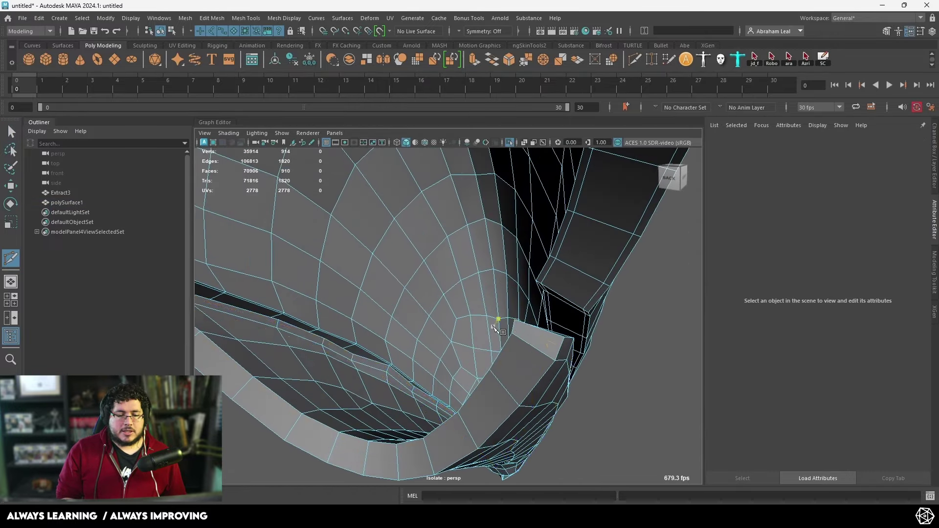
{"action": "left_click", "coordinate": [559, 336], "text": "ctrl"}
Smooth-preview the low-poly mesh, leave isolation, hide the high-resolution sculpt and reselect the low-poly mesh
{"action": "scroll", "coordinate": [598, 330], "scroll_direction": "down", "scroll_amount": 4}
{"action": "left_click_drag", "start_coordinate": [598, 330], "coordinate": [466, 268], "text": "alt"}
{"action": "scroll", "coordinate": [487, 304], "scroll_direction": "up", "scroll_amount": 4}
{"action": "key", "text": "q"}
{"action": "key", "text": "3"}
{"action": "double_click", "coordinate": [534, 273]}
{"action": "key", "text": "F8"}
{"action": "key", "text": "ctrl+1"}
{"action": "left_click", "coordinate": [462, 240]}
{"action": "key", "text": "ctrl+h"}
{"action": "left_click", "coordinate": [463, 240]}
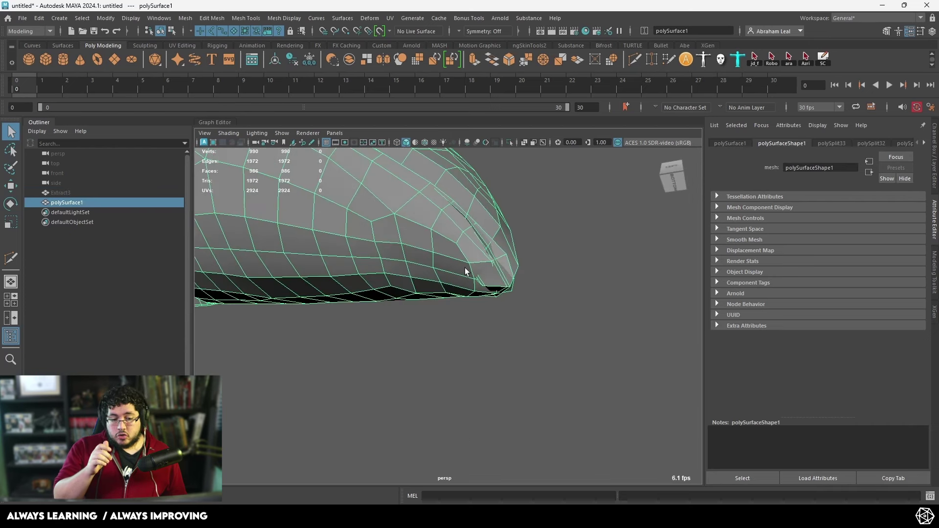
Select faces of the lower flap and, with smooth preview and soft selection on, move its tip closer to the main plate in side view
{"action": "right_click_drag", "start_coordinate": [466, 269], "coordinate": [467, 303]}
{"action": "left_click", "coordinate": [525, 249]}
{"action": "left_click_drag", "start_coordinate": [525, 250], "coordinate": [456, 297], "text": "alt"}
{"action": "left_click", "coordinate": [437, 241], "text": "shift"}
{"action": "left_click_drag", "start_coordinate": [436, 241], "coordinate": [522, 349], "text": "alt"}
{"action": "key", "text": "3"}
{"action": "key", "text": "b"}
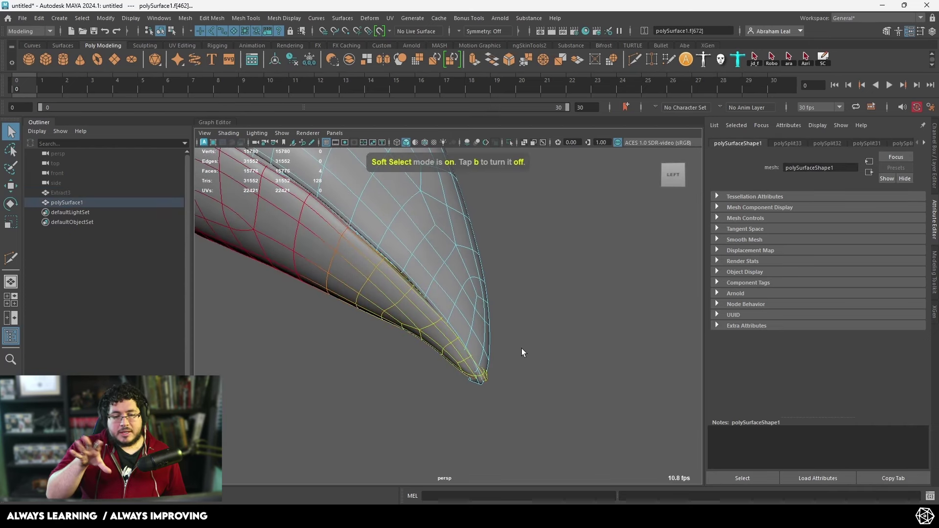
{"action": "key", "text": "space"}
{"action": "key", "text": "space"}
{"action": "middle_click_drag", "start_coordinate": [464, 348], "coordinate": [436, 370], "text": "alt"}
{"action": "left_click_drag", "start_coordinate": [423, 333], "coordinate": [469, 326]}
{"action": "middle_click_drag", "start_coordinate": [472, 326], "coordinate": [469, 363], "text": "alt"}
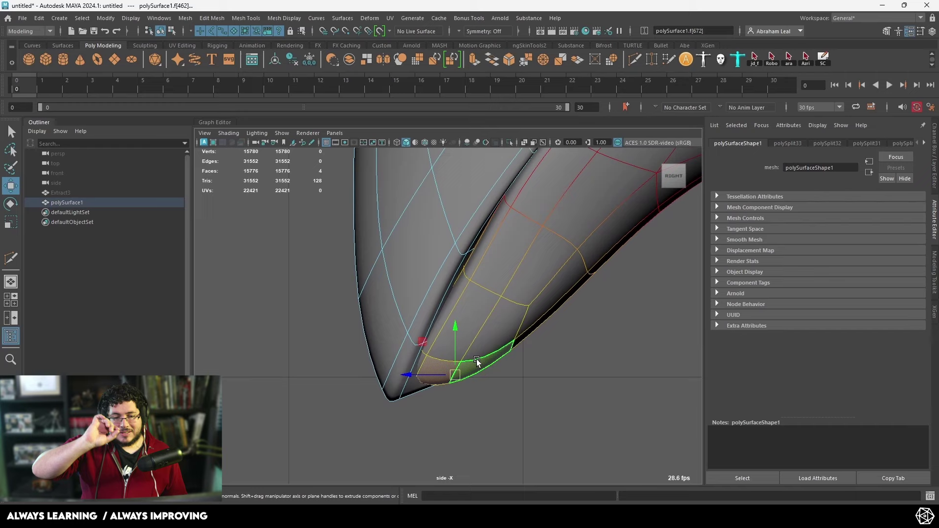
{"action": "left_click_drag", "start_coordinate": [460, 370], "coordinate": [455, 353]}
{"action": "left_click", "coordinate": [517, 383]}
Soft-move the faces along the flap's upper edge near its rear end up towards the main plate
{"action": "middle_click_drag", "start_coordinate": [587, 196], "coordinate": [431, 363], "text": "alt"}
{"action": "scroll", "coordinate": [442, 286], "scroll_direction": "down", "scroll_amount": 2}
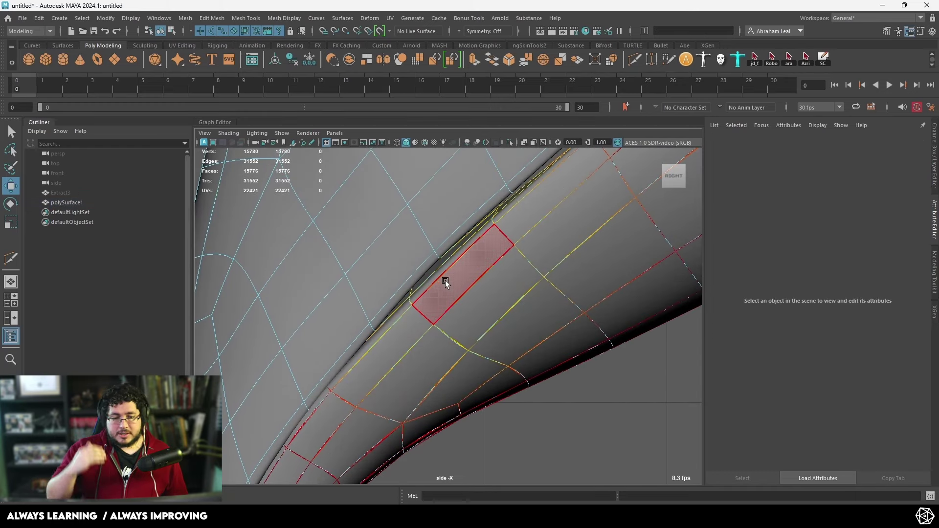
{"action": "left_click", "coordinate": [445, 282]}
{"action": "scroll", "coordinate": [462, 256], "scroll_direction": "down", "scroll_amount": 5}
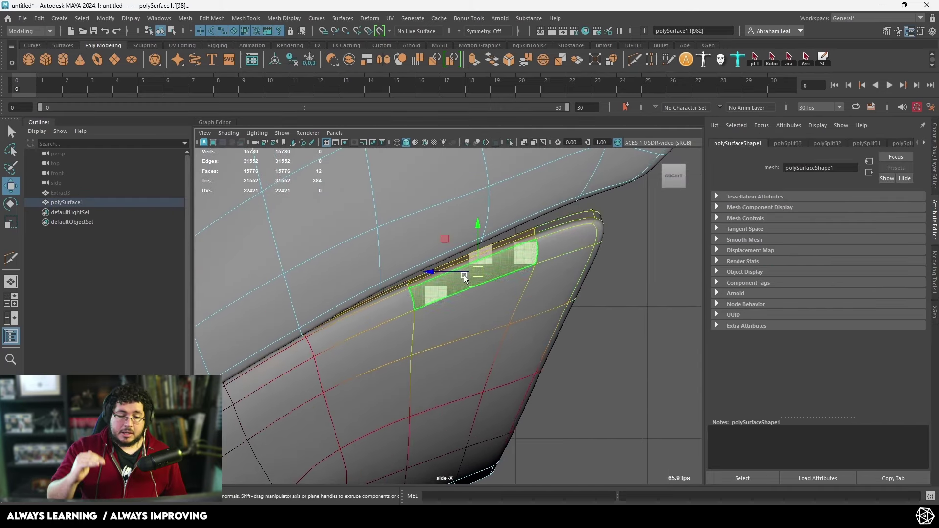
{"action": "left_click_drag", "start_coordinate": [478, 272], "coordinate": [477, 264]}
{"action": "left_click_drag", "start_coordinate": [602, 202], "coordinate": [587, 218]}
In the perspective view, reposition the flap's tip vertices to fit the main plate's point, comparing the cage with the smooth preview
{"action": "key", "text": "space"}
{"action": "key", "text": "space"}
{"action": "left_click_drag", "start_coordinate": [593, 257], "coordinate": [432, 294], "text": "alt"}
{"action": "left_click", "coordinate": [512, 325]}
{"action": "left_click", "coordinate": [470, 340]}
{"action": "scroll", "coordinate": [352, 317], "scroll_direction": "up", "scroll_amount": 5}
{"action": "right_click_drag", "start_coordinate": [432, 293], "coordinate": [392, 294]}
{"action": "left_click", "coordinate": [437, 307]}
{"action": "key", "text": "1"}
{"action": "left_click_drag", "start_coordinate": [442, 309], "coordinate": [445, 300]}
{"action": "left_click_drag", "start_coordinate": [445, 299], "coordinate": [442, 323], "text": "alt"}
{"action": "left_click_drag", "start_coordinate": [416, 348], "coordinate": [382, 378]}
{"action": "key", "text": "3"}
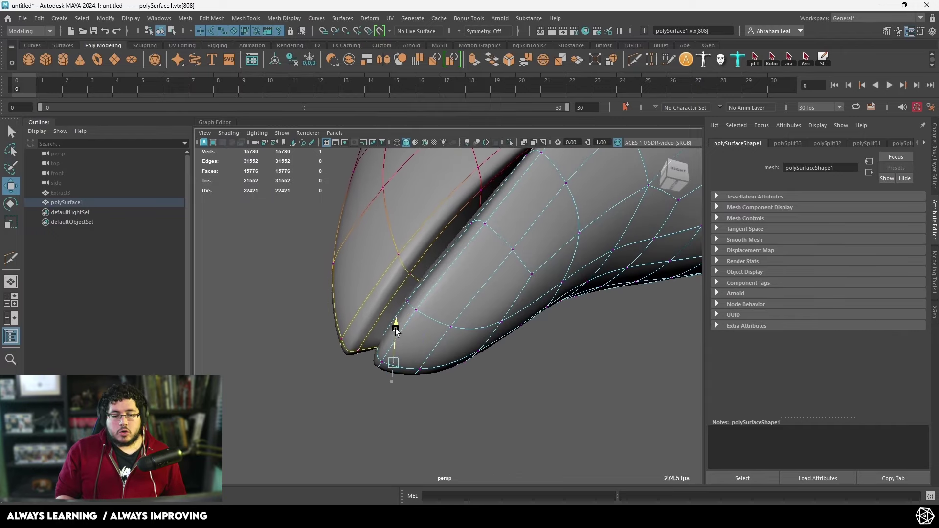
{"action": "left_click_drag", "start_coordinate": [396, 330], "coordinate": [442, 370], "text": "alt"}
{"action": "left_click_drag", "start_coordinate": [361, 385], "coordinate": [440, 338], "text": "alt"}
{"action": "right_click_drag", "start_coordinate": [448, 310], "coordinate": [495, 213]}
{"action": "left_click", "coordinate": [577, 365]}
{"action": "left_click_drag", "start_coordinate": [578, 364], "coordinate": [557, 351], "text": "alt"}
In the side view, shift a vertex group beside the slit to tighten the gap, then restore the smooth preview
{"action": "key", "text": "space"}
{"action": "left_click_drag", "start_coordinate": [557, 351], "coordinate": [606, 355]}
{"action": "left_click", "coordinate": [488, 316]}
{"action": "key", "text": "1"}
{"action": "scroll", "coordinate": [488, 316], "scroll_direction": "up", "scroll_amount": 4}
{"action": "right_click_drag", "start_coordinate": [428, 224], "coordinate": [382, 226]}
{"action": "key", "text": "4"}
{"action": "key", "text": "5"}
{"action": "mouse_move", "coordinate": [404, 297]}
{"action": "left_mouse_down"}
{"action": "mouse_move", "coordinate": [435, 314]}
{"action": "mouse_move", "coordinate": [410, 306]}
{"action": "left_mouse_up"}
{"action": "key", "text": "3"}
Move successive vertex groups along the slit so the plate and flap edges meet in an even, narrow line
{"action": "scroll", "coordinate": [410, 307], "scroll_direction": "down", "scroll_amount": 3}
{"action": "middle_click_drag", "start_coordinate": [410, 308], "coordinate": [347, 371], "text": "alt"}
{"action": "left_click_drag", "start_coordinate": [446, 270], "coordinate": [437, 281]}
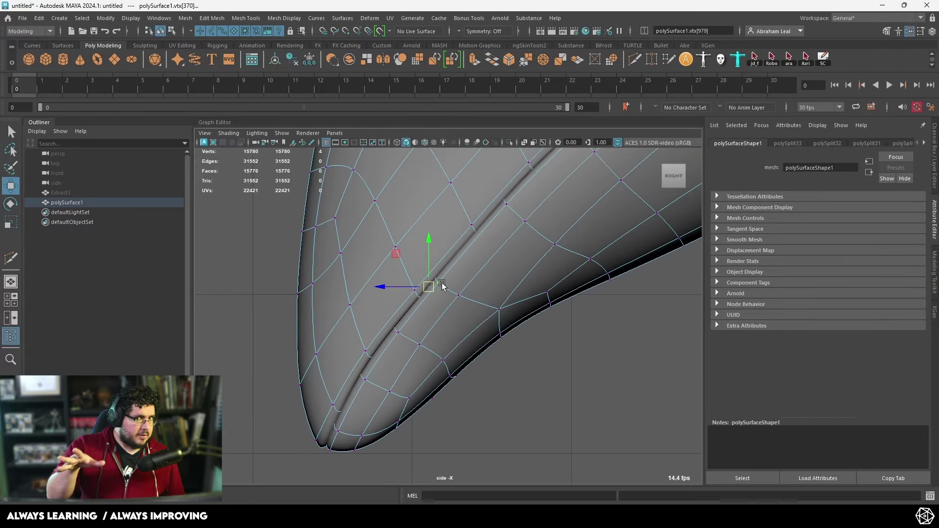
{"action": "middle_click_drag", "start_coordinate": [494, 216], "coordinate": [461, 276], "text": "alt"}
{"action": "left_click_drag", "start_coordinate": [487, 252], "coordinate": [474, 264]}
{"action": "middle_click_drag", "start_coordinate": [534, 216], "coordinate": [431, 306], "text": "alt"}
{"action": "left_click_drag", "start_coordinate": [409, 301], "coordinate": [426, 310]}
Insert supporting edge loops with Multi-Cut across the plate's narrow side end and review the smoothed shape in perspective
{"action": "middle_click_drag", "start_coordinate": [562, 273], "coordinate": [532, 300], "text": "alt"}
{"action": "scroll", "coordinate": [533, 300], "scroll_direction": "down", "scroll_amount": 3}
{"action": "middle_click_drag", "start_coordinate": [587, 226], "coordinate": [475, 320], "text": "alt"}
{"action": "scroll", "coordinate": [511, 268], "scroll_direction": "up", "scroll_amount": 2}
{"action": "key", "text": "1"}
{"action": "left_click", "coordinate": [635, 59]}
{"action": "scroll", "coordinate": [549, 266], "scroll_direction": "down", "scroll_amount": 4}
{"action": "middle_click_drag", "start_coordinate": [549, 266], "coordinate": [425, 465], "text": "alt"}
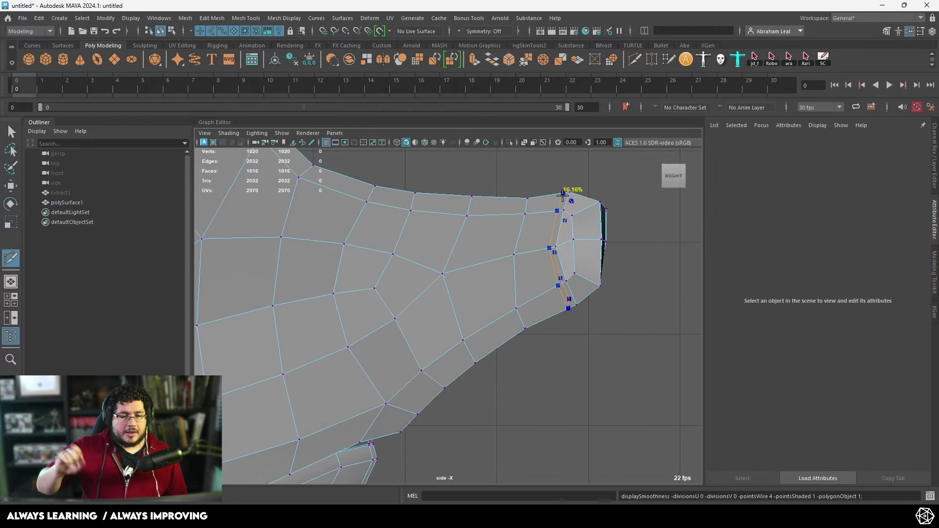
{"action": "scroll", "coordinate": [513, 247], "scroll_direction": "down", "scroll_amount": 5}
{"action": "middle_click_drag", "start_coordinate": [455, 328], "coordinate": [510, 235], "text": "alt"}
{"action": "key", "text": "space"}
{"action": "left_click_drag", "start_coordinate": [510, 232], "coordinate": [500, 186]}
{"action": "key", "text": "q"}
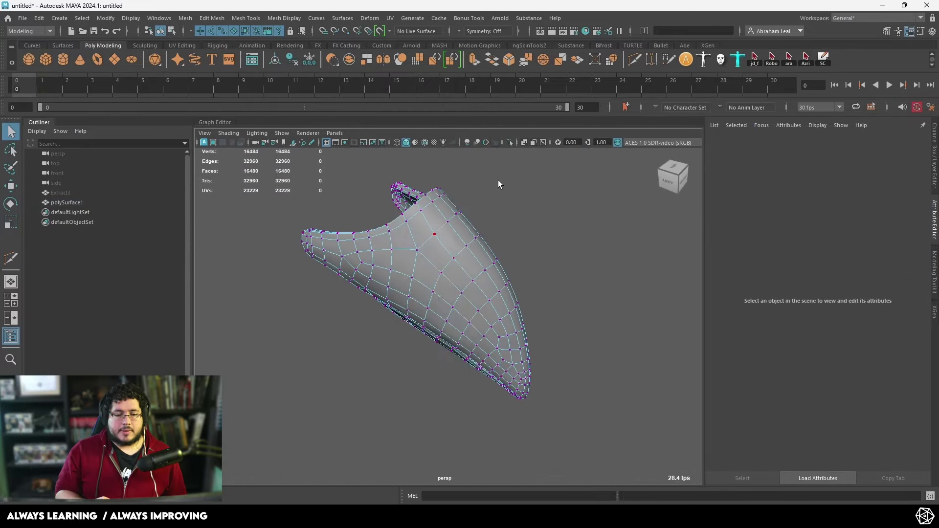
With the unsmoothed cage displayed, select the continuous strip of faces around the main plate's upper, side and lower rim
{"action": "right_click_drag", "start_coordinate": [453, 254], "coordinate": [484, 230]}
{"action": "key", "text": "1"}
{"action": "left_click_drag", "start_coordinate": [440, 274], "coordinate": [483, 293], "text": "alt"}
{"action": "scroll", "coordinate": [483, 293], "scroll_direction": "down", "scroll_amount": 4}
{"action": "right_click_drag", "start_coordinate": [386, 225], "coordinate": [388, 252]}
{"action": "left_click", "coordinate": [395, 251]}
{"action": "double_click", "coordinate": [399, 264], "text": "shift"}
{"action": "scroll", "coordinate": [474, 249], "scroll_direction": "down", "scroll_amount": 2}
{"action": "left_click_drag", "start_coordinate": [474, 250], "coordinate": [581, 233], "text": "alt"}
{"action": "double_click", "coordinate": [574, 257], "text": "shift"}
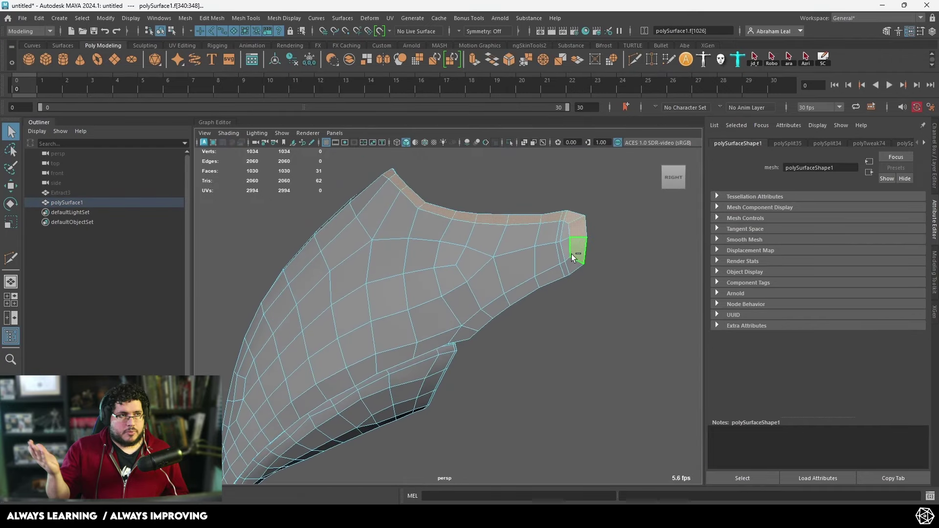
{"action": "double_click", "coordinate": [469, 334], "text": "shift"}
{"action": "middle_click_drag", "start_coordinate": [460, 338], "coordinate": [553, 272], "text": "alt"}
{"action": "left_click", "coordinate": [528, 284], "text": "shift"}
{"action": "double_click", "coordinate": [416, 325], "text": "shift"}
{"action": "left_click_drag", "start_coordinate": [411, 329], "coordinate": [470, 305], "text": "alt"}
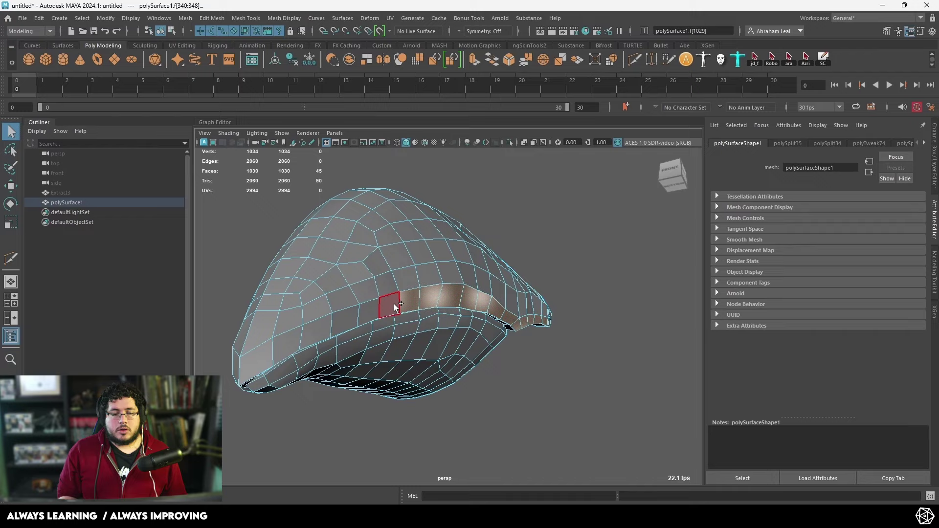
{"action": "double_click", "coordinate": [482, 319], "text": "shift"}
{"action": "left_click_drag", "start_coordinate": [397, 308], "coordinate": [457, 298], "text": "alt"}
{"action": "double_click", "coordinate": [346, 292], "text": "shift"}
Extrude the selected rim faces twice to form a raised border trim and check it in smooth preview
{"action": "key", "text": "ctrl+e"}
{"action": "middle_click_drag", "start_coordinate": [353, 230], "coordinate": [407, 284], "text": "alt"}
{"action": "scroll", "coordinate": [406, 283], "scroll_direction": "up", "scroll_amount": 3}
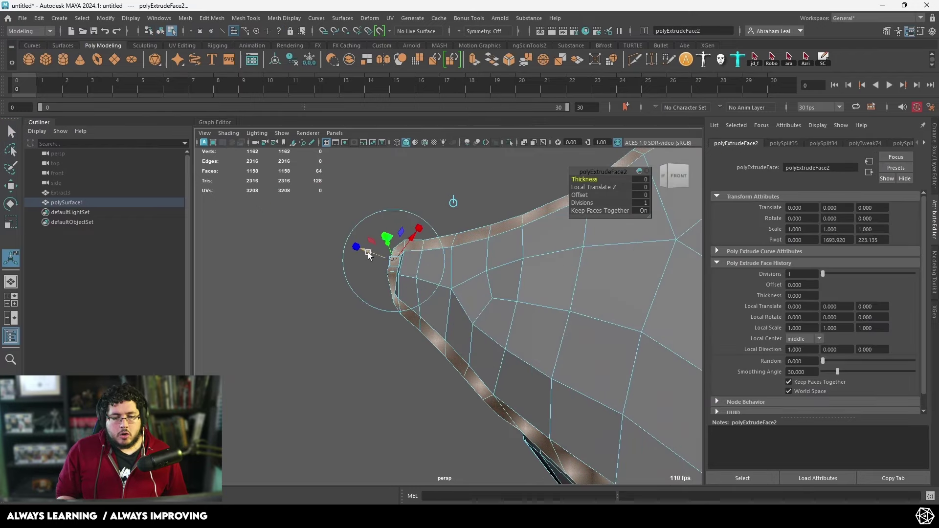
{"action": "key", "text": "F8"}
{"action": "key", "text": "3"}
{"action": "scroll", "coordinate": [442, 205], "scroll_direction": "down", "scroll_amount": 4}
{"action": "left_click", "coordinate": [442, 205]}
{"action": "left_click_drag", "start_coordinate": [601, 274], "coordinate": [476, 289], "text": "alt"}
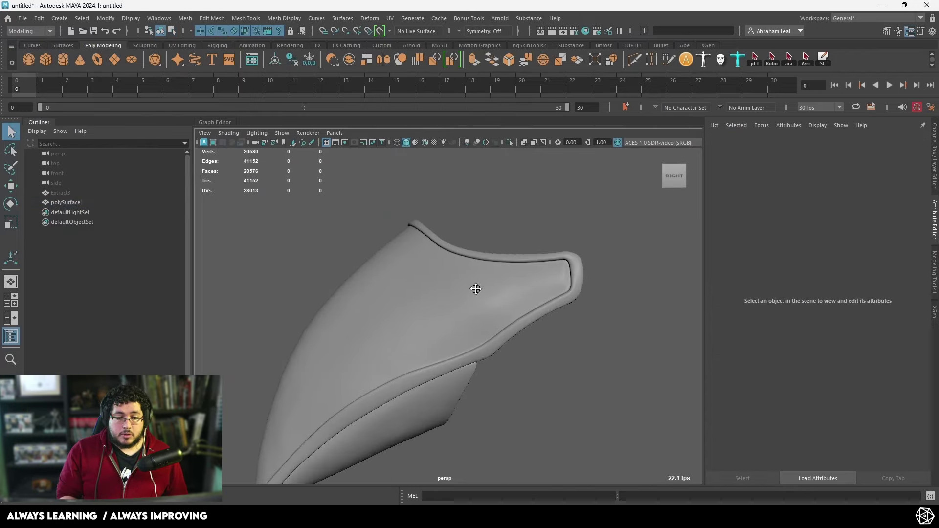
Insert supporting edge loops with Multi-Cut along the raised rim trim and bring back the smooth preview
{"action": "left_click", "coordinate": [476, 294]}
{"action": "key", "text": "1"}
{"action": "left_click_drag", "start_coordinate": [431, 352], "coordinate": [552, 301], "text": "alt"}
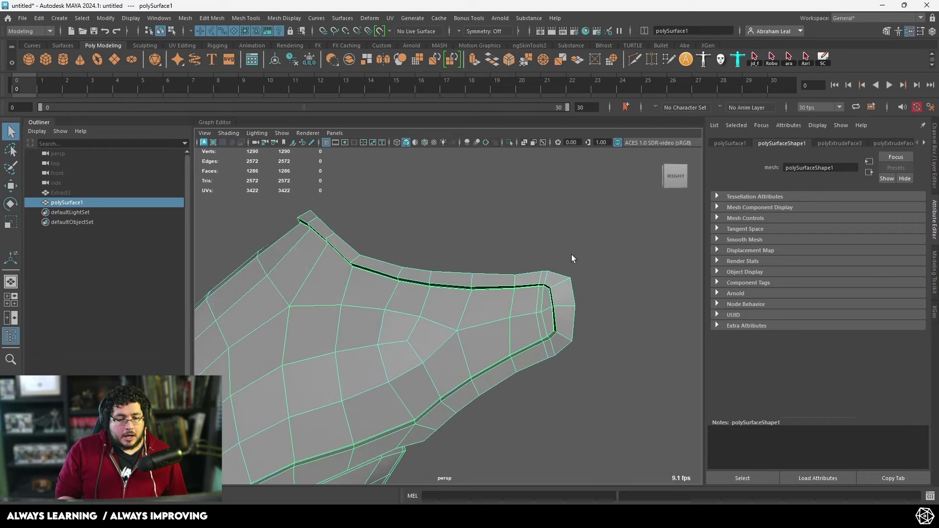
{"action": "key", "text": "ctrl+shift+x"}
{"action": "key", "text": "1"}
{"action": "right_click_drag", "start_coordinate": [619, 336], "coordinate": [534, 330], "text": "alt"}
{"action": "middle_click_drag", "start_coordinate": [534, 330], "coordinate": [505, 283], "text": "alt"}
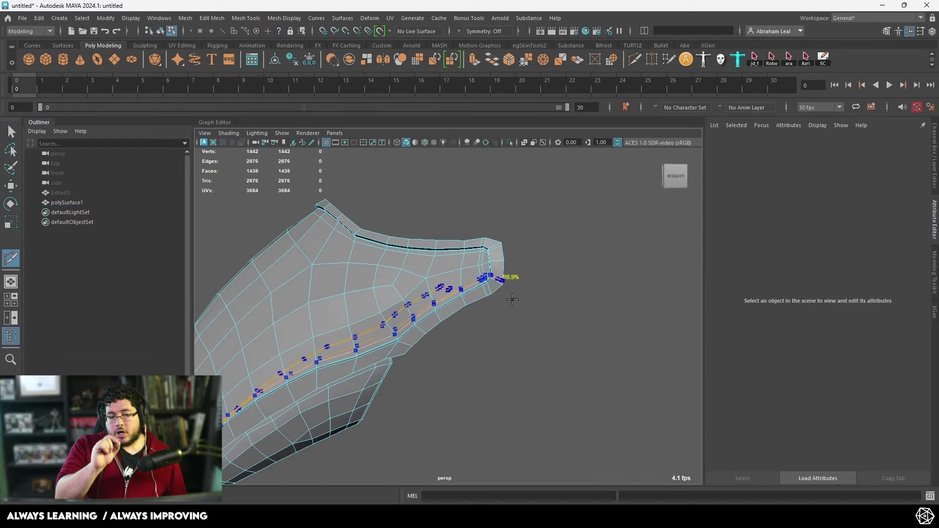
{"action": "key", "text": "q"}
{"action": "key", "text": "3"}
Compare the plate's unsmoothed cage with its smooth preview from several angles
{"action": "left_click", "coordinate": [553, 289]}
{"action": "left_click_drag", "start_coordinate": [553, 289], "coordinate": [484, 293], "text": "alt"}
{"action": "left_click", "coordinate": [481, 318]}
{"action": "key", "text": "1"}
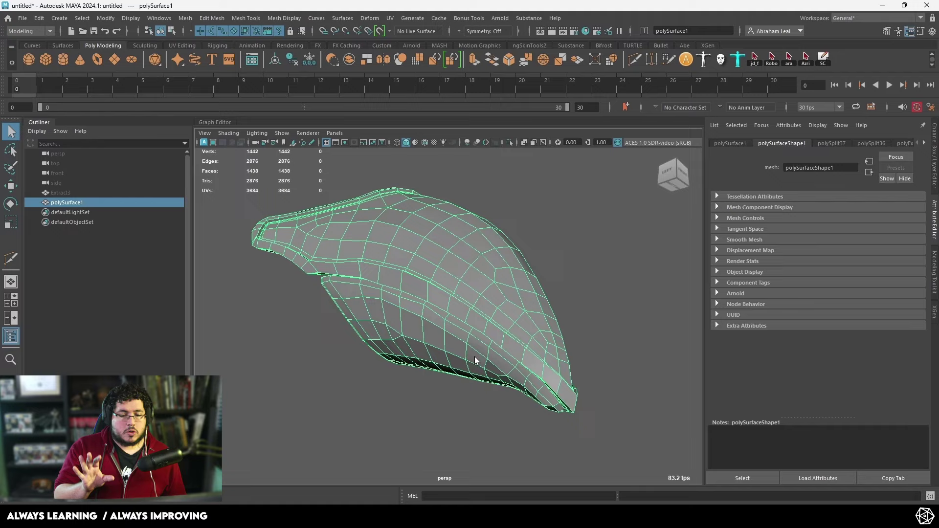
{"action": "key", "text": "3"}
{"action": "left_click", "coordinate": [577, 294]}
{"action": "left_click_drag", "start_coordinate": [477, 361], "coordinate": [480, 332], "text": "alt"}
{"action": "left_click", "coordinate": [480, 332]}
{"action": "right_click_drag", "start_coordinate": [480, 331], "coordinate": [556, 262], "text": "alt"}
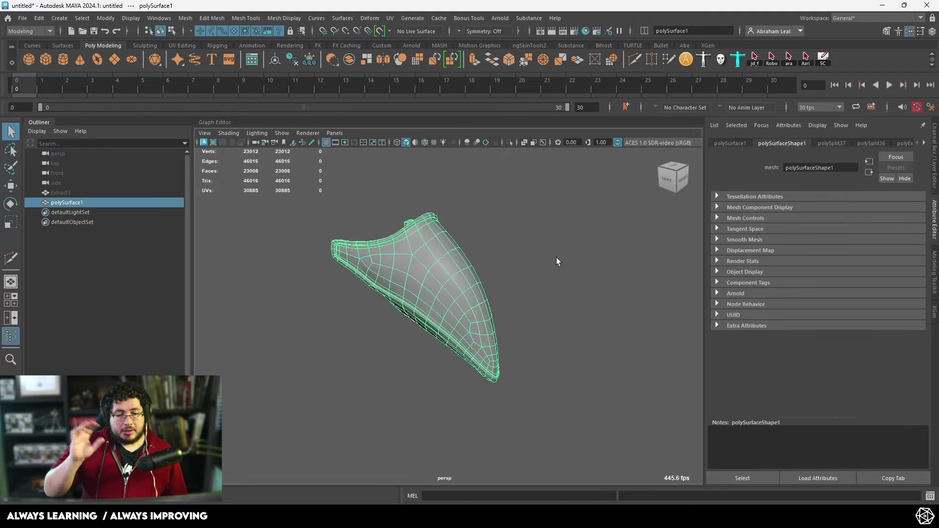
{"action": "left_click_drag", "start_coordinate": [557, 261], "coordinate": [538, 307], "text": "alt"}
Give the unsmoothed plate a camera-based UV projection from the front
{"action": "key", "text": "1"}
{"action": "left_click", "coordinate": [390, 18]}
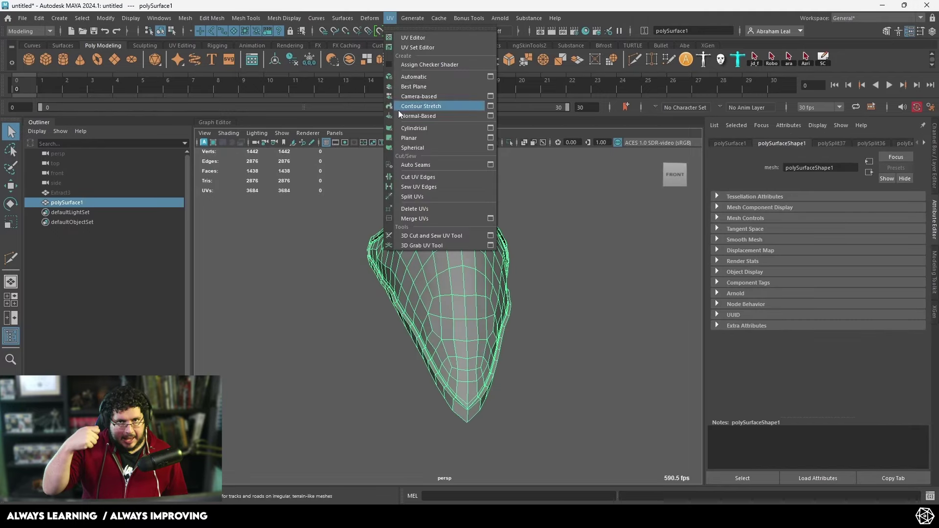
{"action": "left_click", "coordinate": [411, 97]}
{"action": "left_click_drag", "start_coordinate": [416, 196], "coordinate": [455, 221], "text": "alt"}
{"action": "right_click_drag", "start_coordinate": [443, 221], "coordinate": [506, 178]}
{"action": "left_click", "coordinate": [390, 18]}
{"action": "left_click", "coordinate": [456, 98]}
Cut UV seams along the edge loops of the plate's rim with the 3D Cut and Sew UV Tool
{"action": "left_click_drag", "start_coordinate": [401, 215], "coordinate": [437, 240], "text": "alt"}
{"action": "right_click_drag", "start_coordinate": [440, 225], "coordinate": [394, 269]}
{"action": "left_click", "coordinate": [504, 181]}
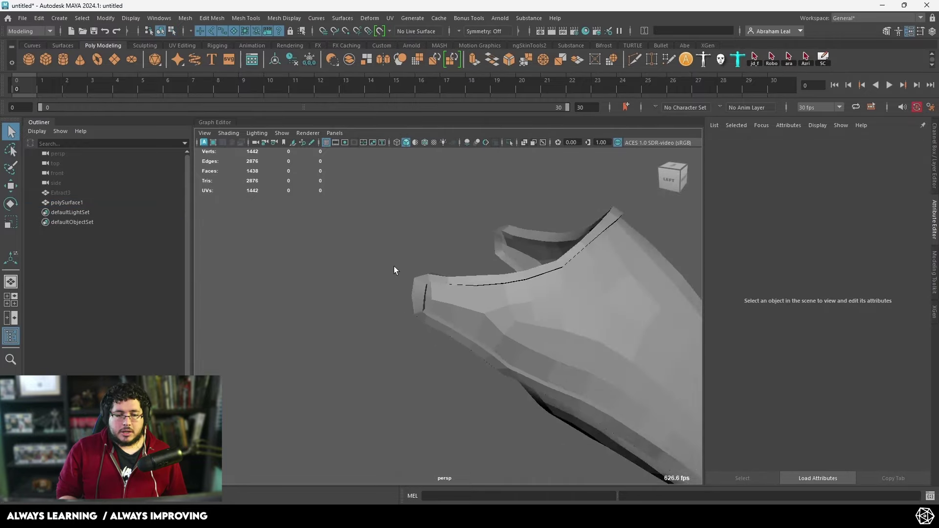
{"action": "left_click", "coordinate": [441, 294]}
{"action": "left_click_drag", "start_coordinate": [440, 294], "coordinate": [420, 79], "text": "alt"}
{"action": "left_click", "coordinate": [390, 18]}
{"action": "left_click", "coordinate": [426, 174]}
{"action": "left_click_drag", "start_coordinate": [455, 206], "coordinate": [475, 221], "text": "alt"}
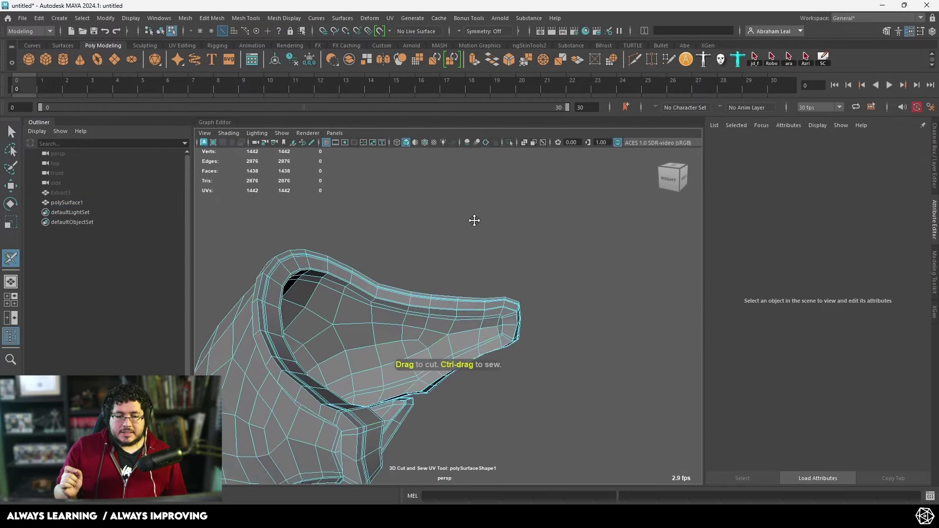
{"action": "right_click_drag", "start_coordinate": [475, 221], "coordinate": [504, 260], "text": "alt"}
{"action": "double_click", "coordinate": [476, 239]}
{"action": "left_click_drag", "start_coordinate": [476, 239], "coordinate": [441, 318], "text": "alt"}
{"action": "right_click_drag", "start_coordinate": [441, 318], "coordinate": [398, 330], "text": "alt"}
{"action": "middle_click_drag", "start_coordinate": [398, 329], "coordinate": [387, 297], "text": "alt"}
{"action": "left_click", "coordinate": [457, 325]}
{"action": "double_click", "coordinate": [387, 297]}
Cut the remaining seam loops around the plate and flap to separate their UV shells, and leave the UV cutting tool
{"action": "left_click_drag", "start_coordinate": [387, 297], "coordinate": [395, 352], "text": "alt"}
{"action": "middle_click_drag", "start_coordinate": [395, 352], "coordinate": [445, 318], "text": "alt"}
{"action": "right_click_drag", "start_coordinate": [444, 319], "coordinate": [469, 287], "text": "alt"}
{"action": "mouse_move", "coordinate": [470, 286]}
{"action": "left_mouse_down", "text": "alt"}
{"action": "mouse_move", "coordinate": [485, 269]}
{"action": "mouse_move", "coordinate": [455, 289]}
{"action": "left_mouse_up", "text": "alt"}
{"action": "left_click", "coordinate": [459, 283]}
{"action": "right_click_drag", "start_coordinate": [460, 283], "coordinate": [416, 293], "text": "alt"}
{"action": "left_click_drag", "start_coordinate": [416, 293], "coordinate": [480, 293], "text": "alt"}
{"action": "double_click", "coordinate": [365, 269]}
{"action": "right_click_drag", "start_coordinate": [479, 293], "coordinate": [511, 309], "text": "alt"}
{"action": "left_click_drag", "start_coordinate": [511, 310], "coordinate": [556, 220], "text": "alt"}
{"action": "double_click", "coordinate": [479, 288]}
{"action": "key", "text": "q"}
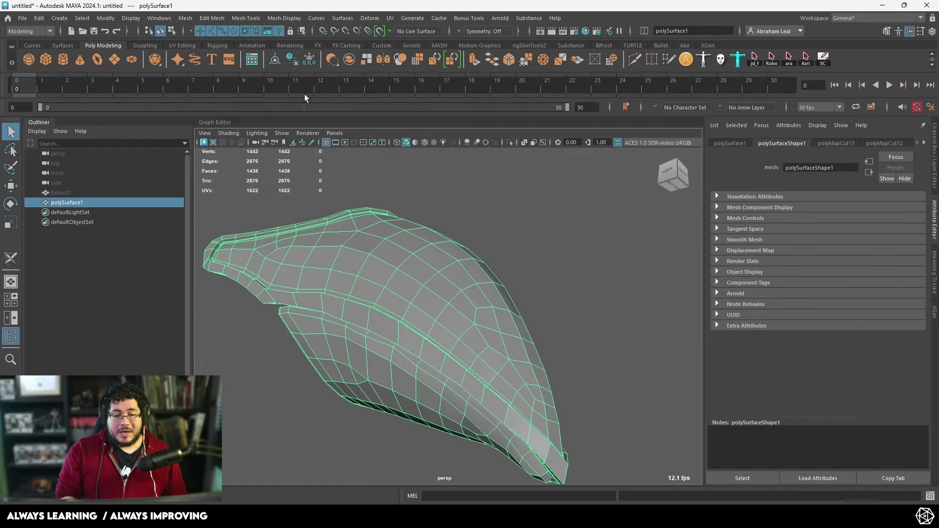
Apply a mesh Smooth to subdivide the plate's geometry
{"action": "left_click", "coordinate": [188, 18]}
{"action": "left_click", "coordinate": [217, 132]}
{"action": "right_click_drag", "start_coordinate": [440, 299], "coordinate": [381, 293], "text": "alt"}
{"action": "left_click_drag", "start_coordinate": [382, 293], "coordinate": [415, 293], "text": "alt"}
Select all UV shells of the plate in the UV Editor, unfold them and lay them out
{"action": "left_click", "coordinate": [390, 18]}
{"action": "left_click", "coordinate": [409, 37]}
{"action": "left_click_drag", "start_coordinate": [315, 227], "coordinate": [487, 395]}
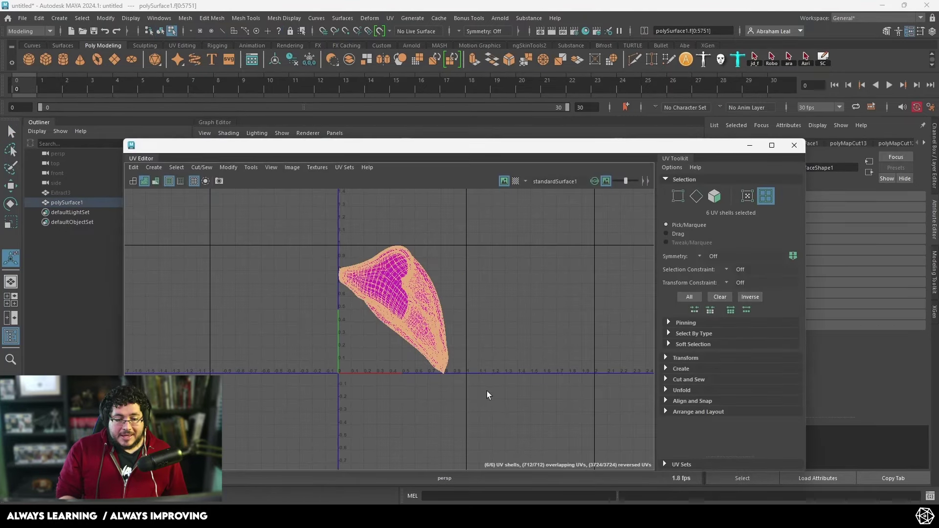
{"action": "key", "text": "ctrl+u"}
{"action": "right_click_drag", "start_coordinate": [460, 371], "coordinate": [469, 342], "text": "alt"}
{"action": "key", "text": "ctrl+l"}
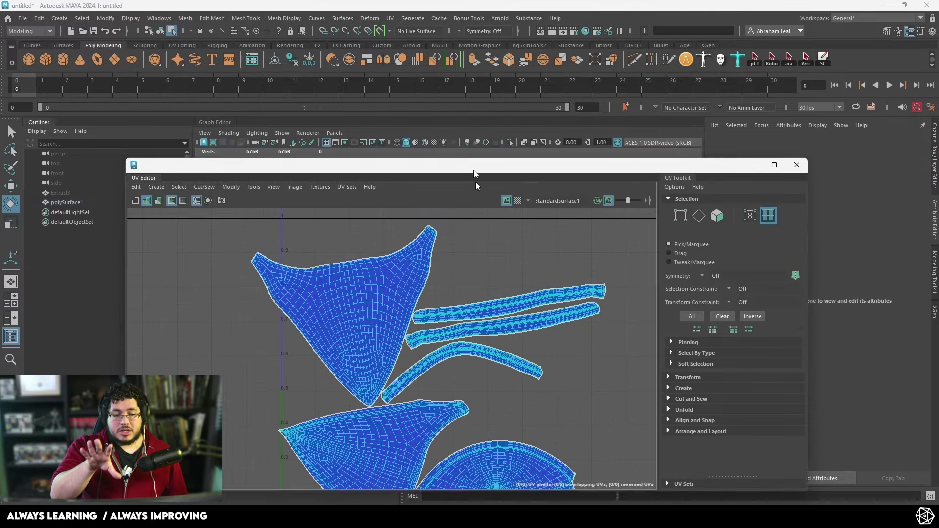
Straighten the main plate's UV shell, enlarge it and move it to fill most of the UV tile
{"action": "left_click_drag", "start_coordinate": [475, 182], "coordinate": [504, 212]}
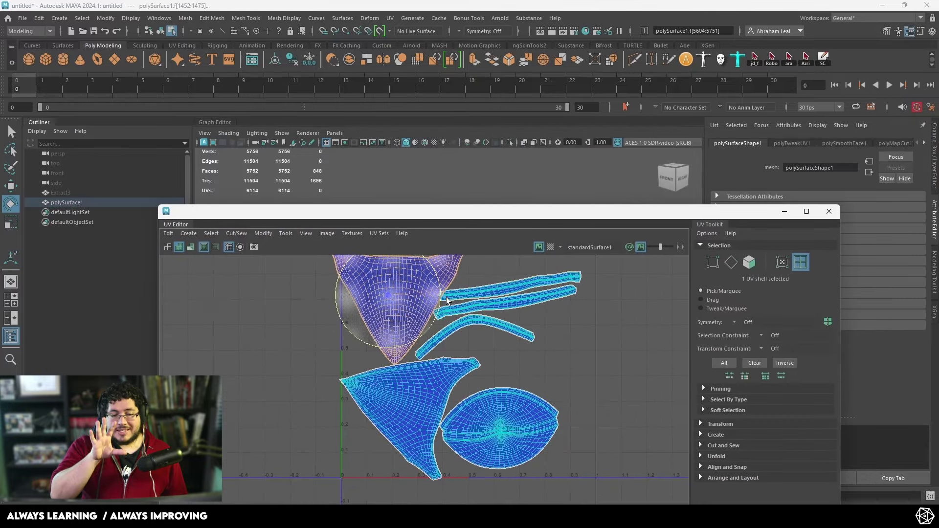
{"action": "scroll", "coordinate": [447, 301], "scroll_direction": "up", "scroll_amount": 2}
{"action": "key", "text": "w"}
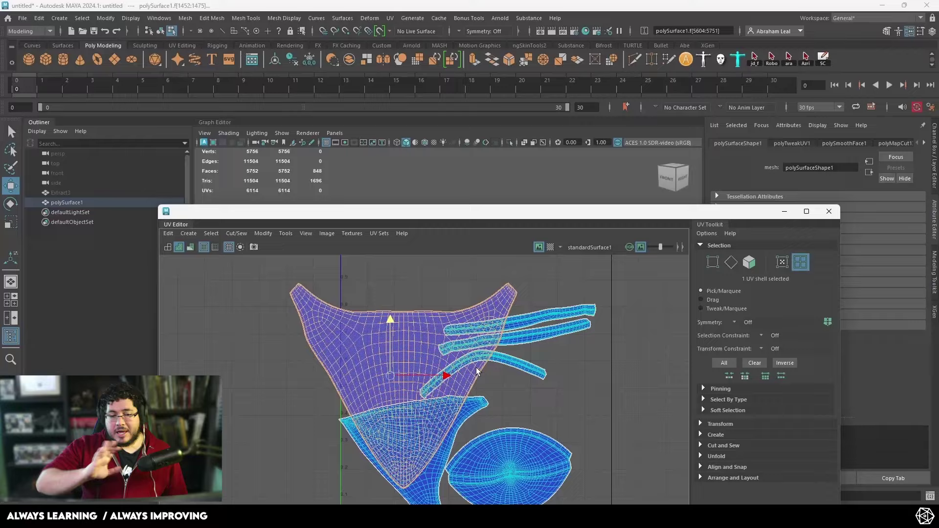
{"action": "left_click_drag", "start_coordinate": [390, 376], "coordinate": [467, 365]}
{"action": "key", "text": "r"}
{"action": "left_click_drag", "start_coordinate": [557, 212], "coordinate": [527, 116]}
{"action": "middle_click_drag", "start_coordinate": [473, 317], "coordinate": [486, 287], "text": "alt"}
{"action": "right_click_drag", "start_coordinate": [487, 287], "coordinate": [446, 342], "text": "alt"}
Snap the main shell's pivot to its upper-edge centre vertex and grid-snap the shell to the tile's horizontal middle
{"action": "key", "text": "w"}
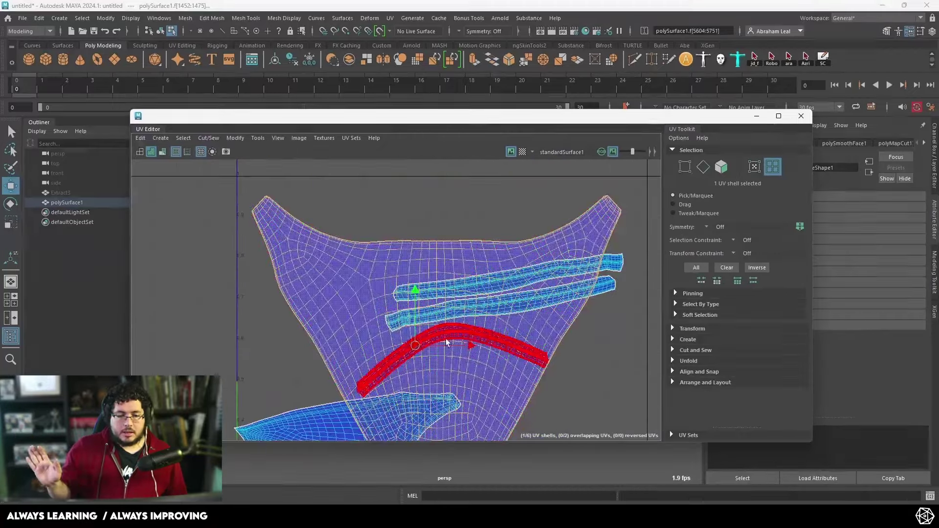
{"action": "key", "text": "d"}
{"action": "key", "text": "v"}
{"action": "middle_click_drag", "start_coordinate": [451, 252], "coordinate": [443, 240]}
{"action": "scroll", "coordinate": [441, 240], "scroll_direction": "up", "scroll_amount": 5}
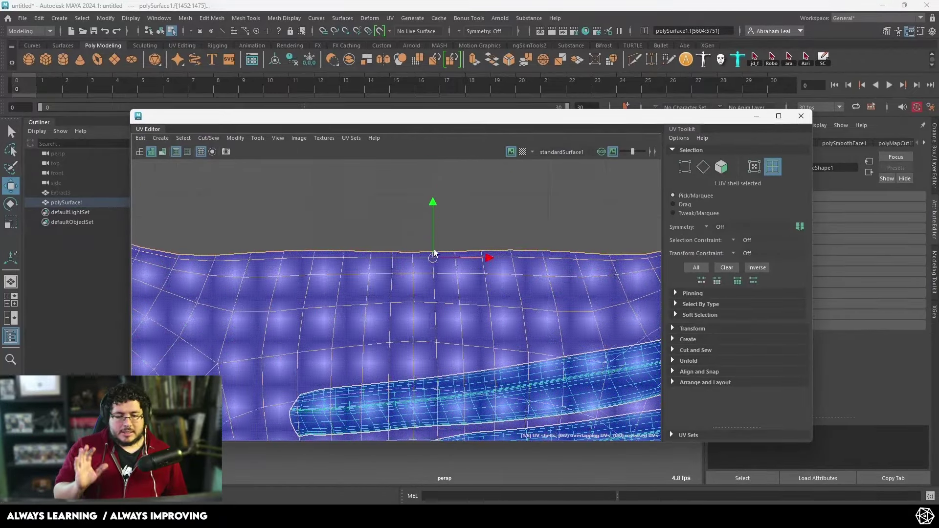
{"action": "key", "text": "x"}
{"action": "left_click_drag", "start_coordinate": [434, 256], "coordinate": [431, 201]}
{"action": "scroll", "coordinate": [440, 201], "scroll_direction": "down", "scroll_amount": 5}
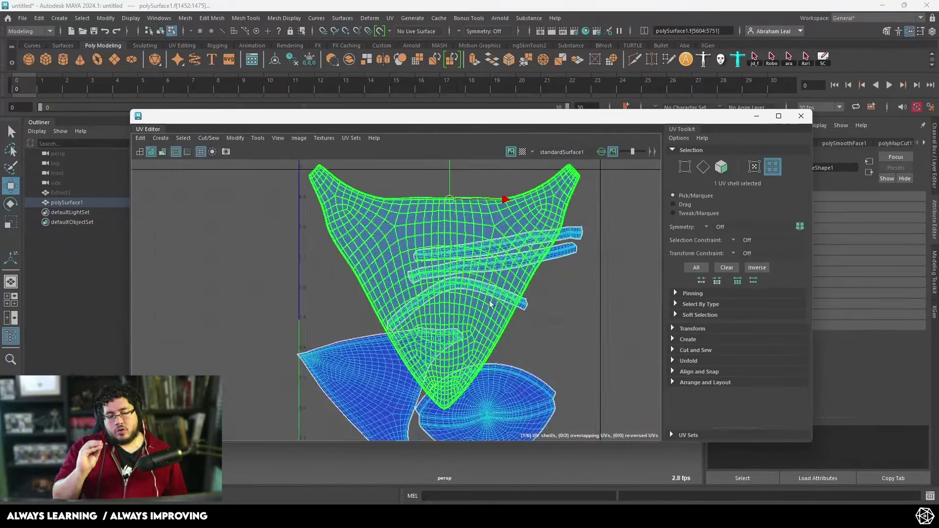
Select the five smaller UV shells and move them sideways off the main plate shell
{"action": "left_click_drag", "start_coordinate": [274, 430], "coordinate": [606, 206], "text": "shift"}
{"action": "left_click_drag", "start_coordinate": [497, 352], "coordinate": [245, 352]}
{"action": "left_click", "coordinate": [537, 323]}
{"action": "scroll", "coordinate": [537, 323], "scroll_direction": "down", "scroll_amount": 1}
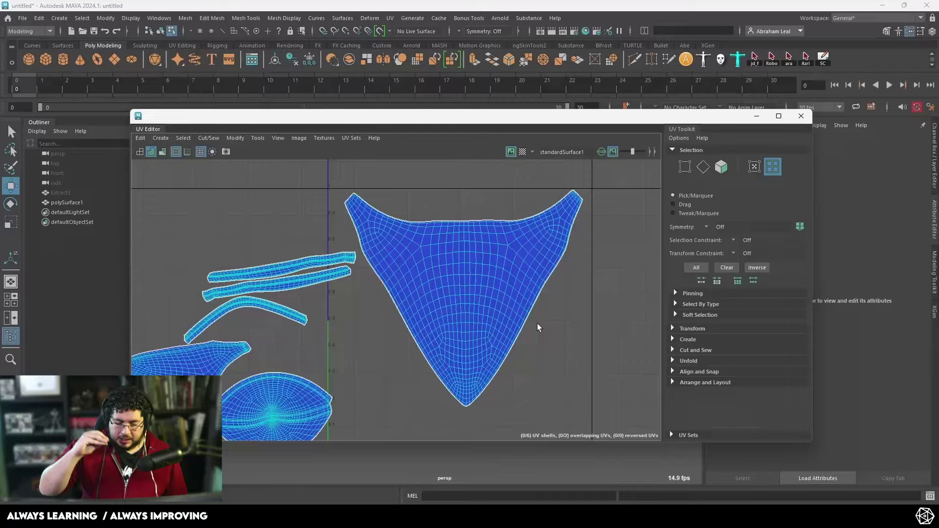
Examine the main plate shell's placement and margins inside the UV tile
{"action": "scroll", "coordinate": [538, 326], "scroll_direction": "up", "scroll_amount": 3}
{"action": "scroll", "coordinate": [561, 333], "scroll_direction": "down", "scroll_amount": 4}
{"action": "left_click", "coordinate": [564, 240]}
{"action": "scroll", "coordinate": [563, 245], "scroll_direction": "up", "scroll_amount": 6}
{"action": "scroll", "coordinate": [560, 317], "scroll_direction": "down", "scroll_amount": 3}
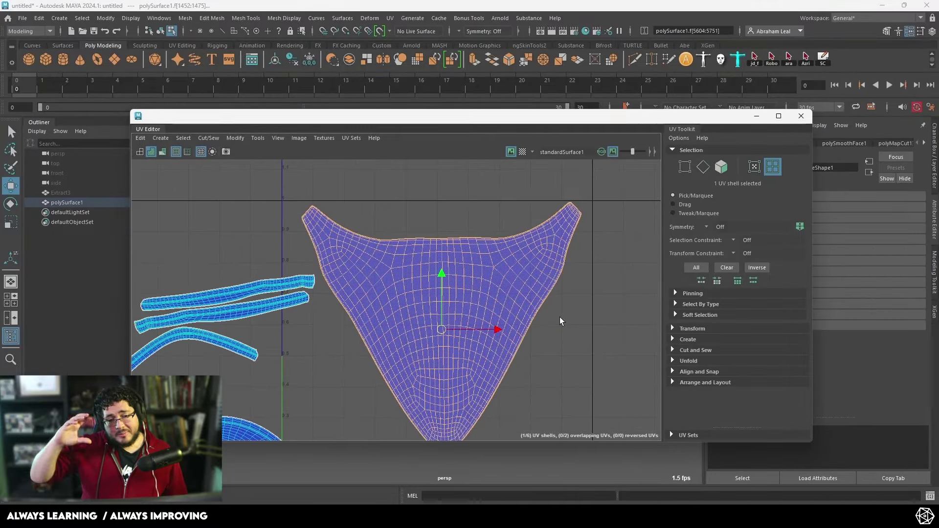
{"action": "left_click", "coordinate": [560, 317]}
{"action": "left_click", "coordinate": [479, 289]}
{"action": "left_click", "coordinate": [570, 325]}
{"action": "scroll", "coordinate": [571, 325], "scroll_direction": "down", "scroll_amount": 1}
Scale down the five smaller UV shells together and move them towards the UV tile's lower-left corner
{"action": "middle_click_drag", "start_coordinate": [570, 325], "coordinate": [555, 269], "text": "alt"}
{"action": "left_click_drag", "start_coordinate": [346, 218], "coordinate": [253, 386]}
{"action": "key", "text": "r"}
{"action": "left_click_drag", "start_coordinate": [304, 311], "coordinate": [257, 313]}
{"action": "key", "text": "ctrl+z"}
{"action": "left_click_drag", "start_coordinate": [383, 332], "coordinate": [398, 338]}
{"action": "scroll", "coordinate": [405, 347], "scroll_direction": "up", "scroll_amount": 6}
Rotate the five small shells so the strips stand upright, fit them beside the main shell and close the UV Editor
{"action": "key", "text": "e"}
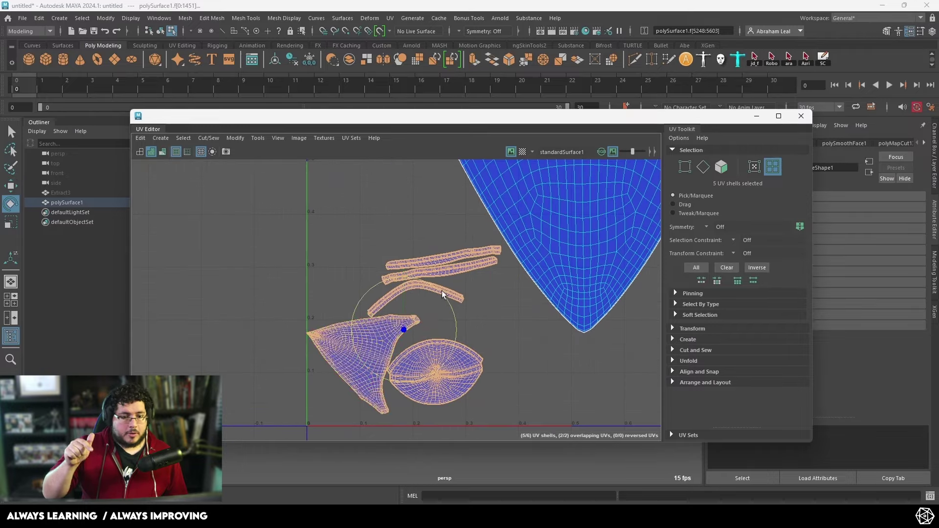
{"action": "left_click_drag", "start_coordinate": [454, 335], "coordinate": [407, 278]}
{"action": "key", "text": "r"}
{"action": "key", "text": "w"}
{"action": "left_click", "coordinate": [520, 337]}
{"action": "scroll", "coordinate": [520, 337], "scroll_direction": "down", "scroll_amount": 5}
{"action": "scroll", "coordinate": [519, 336], "scroll_direction": "down", "scroll_amount": 1}
{"action": "middle_click_drag", "start_coordinate": [519, 337], "coordinate": [436, 367], "text": "alt"}
{"action": "left_click", "coordinate": [801, 116]}
Inspect the subdivided plate's wireframe around the rim and slit from several angles
{"action": "right_click_drag", "start_coordinate": [482, 294], "coordinate": [520, 251]}
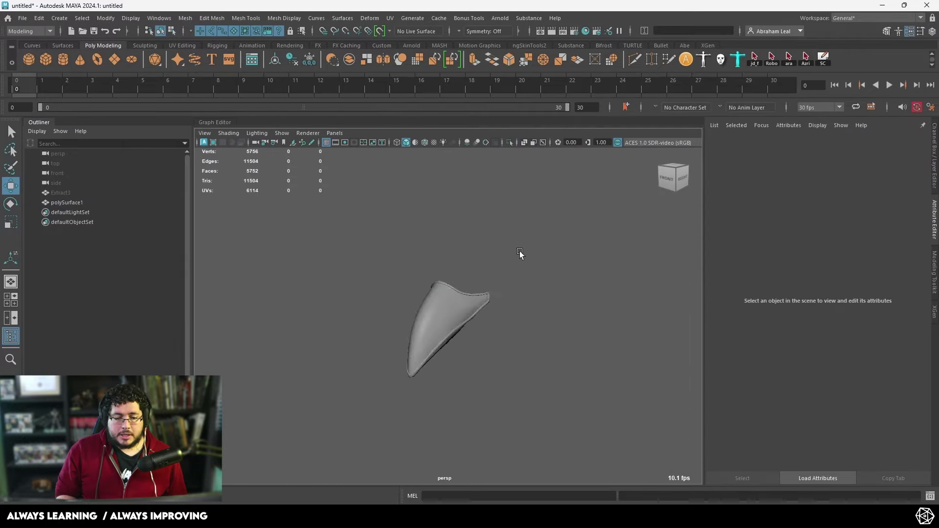
{"action": "scroll", "coordinate": [520, 255], "scroll_direction": "up", "scroll_amount": 5}
{"action": "left_click", "coordinate": [471, 328]}
{"action": "left_click", "coordinate": [568, 274]}
{"action": "left_click_drag", "start_coordinate": [471, 328], "coordinate": [425, 310], "text": "alt"}
{"action": "left_click", "coordinate": [424, 310]}
{"action": "scroll", "coordinate": [424, 310], "scroll_direction": "up", "scroll_amount": 3}
{"action": "scroll", "coordinate": [425, 336], "scroll_direction": "up", "scroll_amount": 2}
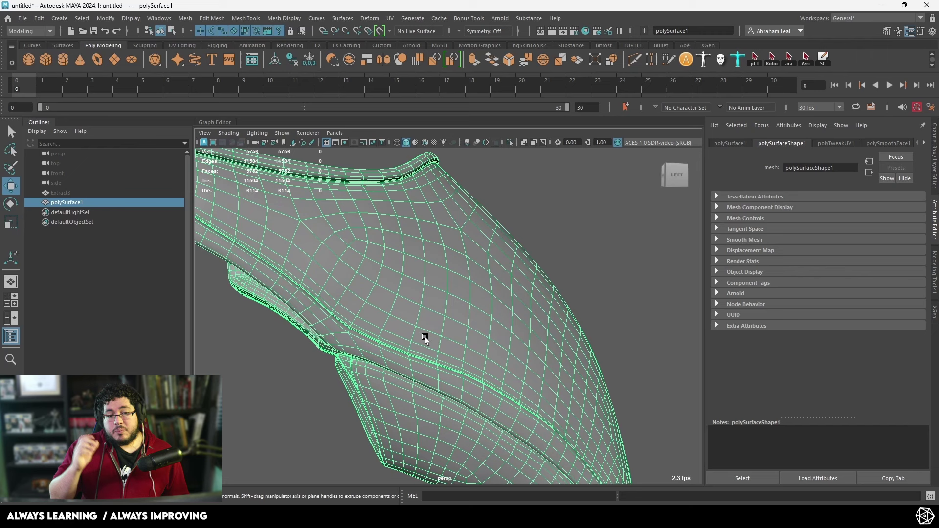
{"action": "scroll", "coordinate": [425, 337], "scroll_direction": "down", "scroll_amount": 7}
Export the selected plate as the FBX file BeakClean in the Beak folder inside Manneuqin on the Desktop
{"action": "left_click_drag", "start_coordinate": [512, 279], "coordinate": [472, 270], "text": "alt"}
{"action": "left_click", "coordinate": [23, 19]}
{"action": "left_click", "coordinate": [66, 149]}
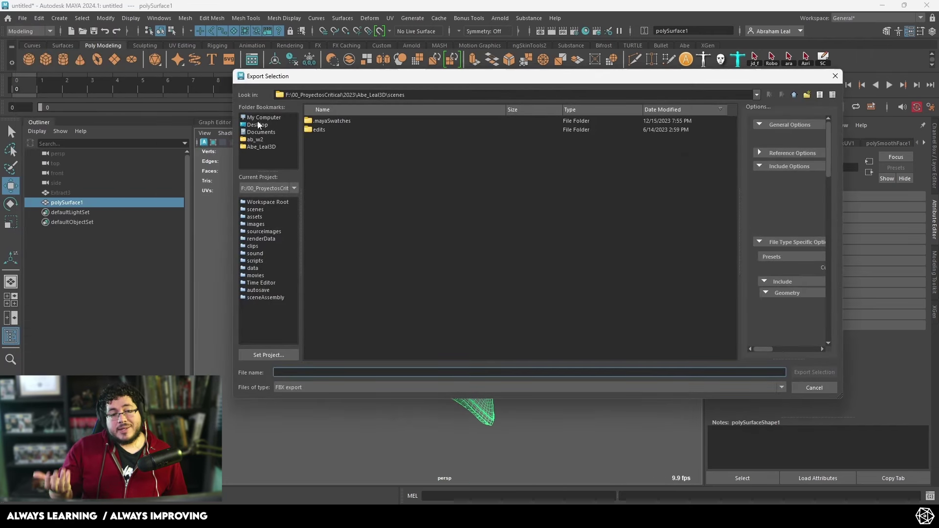
{"action": "type", "text": "BeakClean"}
{"action": "key", "text": "Return"}
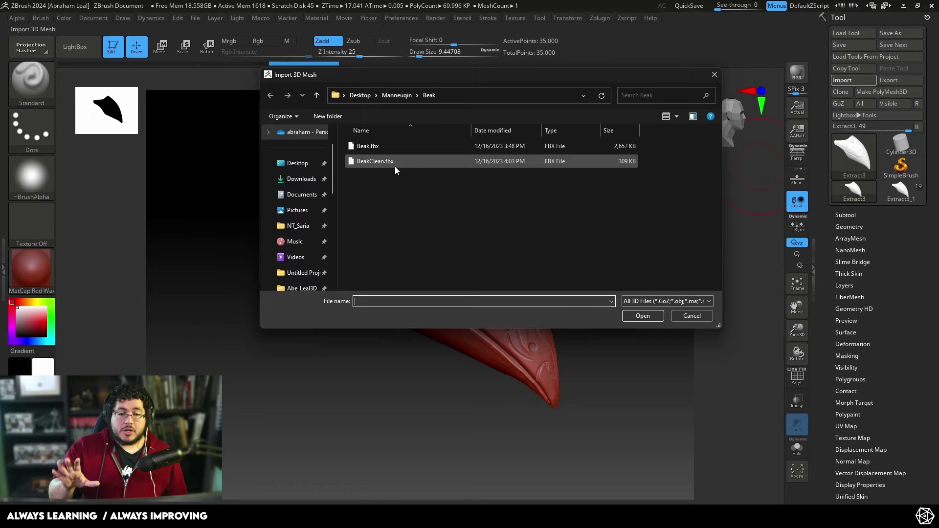
In ZBrush, import BeakClean.fbx and put it in place of the mask's ornamented beak subtool
{"action": "double_click", "coordinate": [396, 167]}
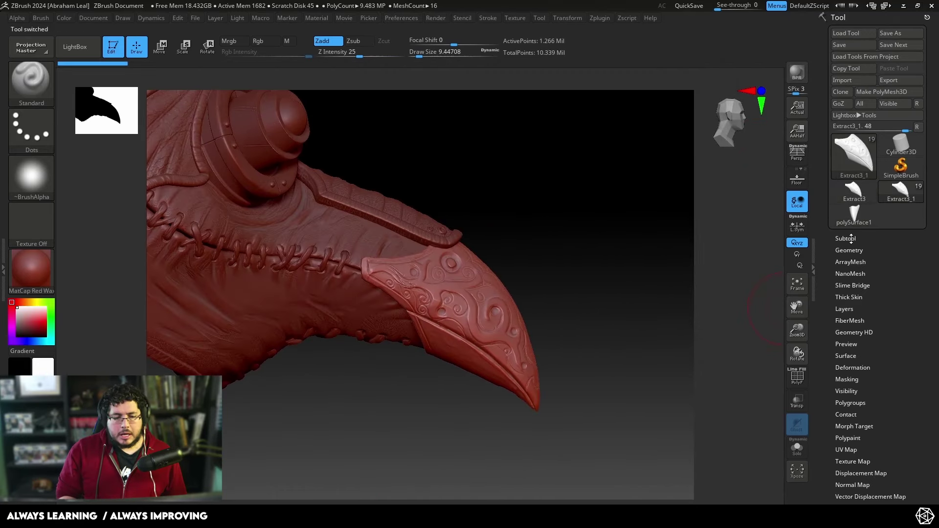
{"action": "left_click", "coordinate": [852, 239]}
{"action": "left_click", "coordinate": [842, 357]}
{"action": "left_click", "coordinate": [854, 392]}
{"action": "left_click", "coordinate": [891, 328]}
{"action": "left_click", "coordinate": [660, 304]}
{"action": "left_click", "coordinate": [489, 299], "text": "alt"}
{"action": "left_click_drag", "start_coordinate": [655, 313], "coordinate": [570, 323]}
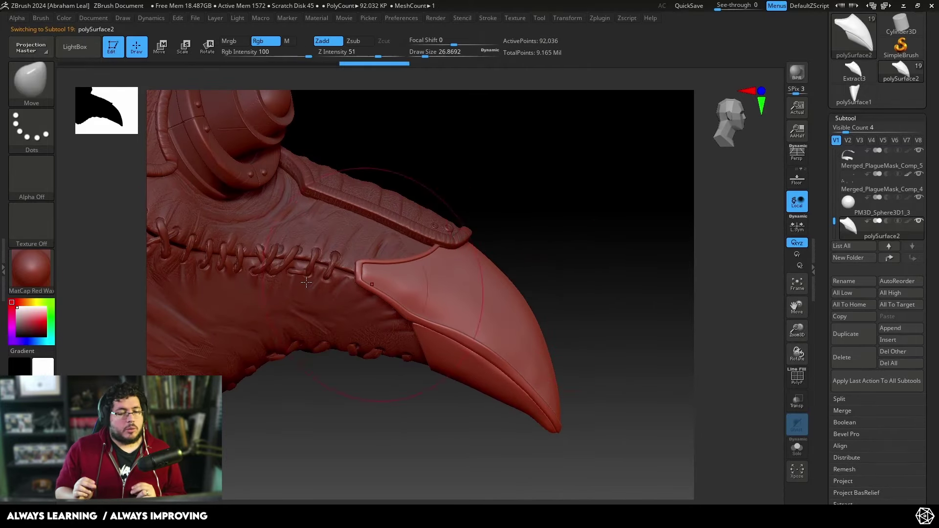
Change the mask's material to BasicMaterial and choose the TrimDynamic brush for the clean beak
{"action": "left_click", "coordinate": [32, 269]}
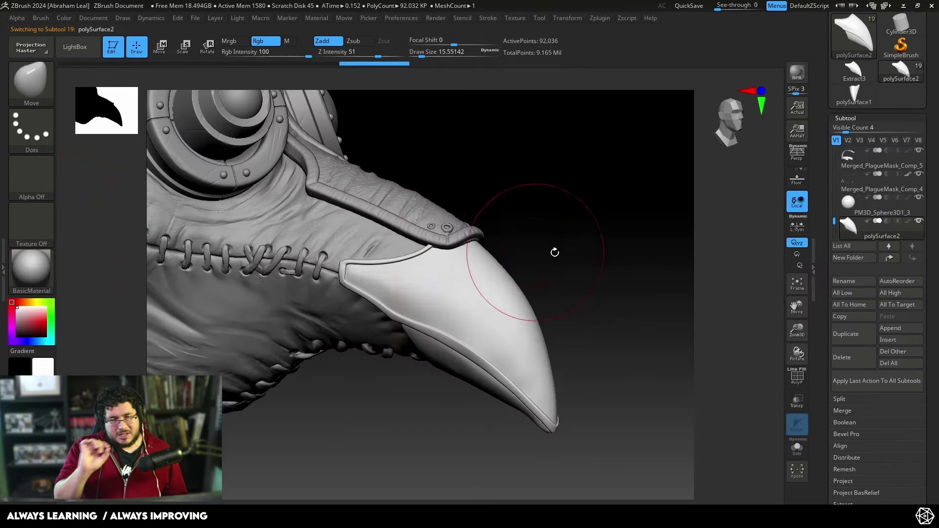
{"action": "left_click_drag", "start_coordinate": [554, 251], "coordinate": [673, 318]}
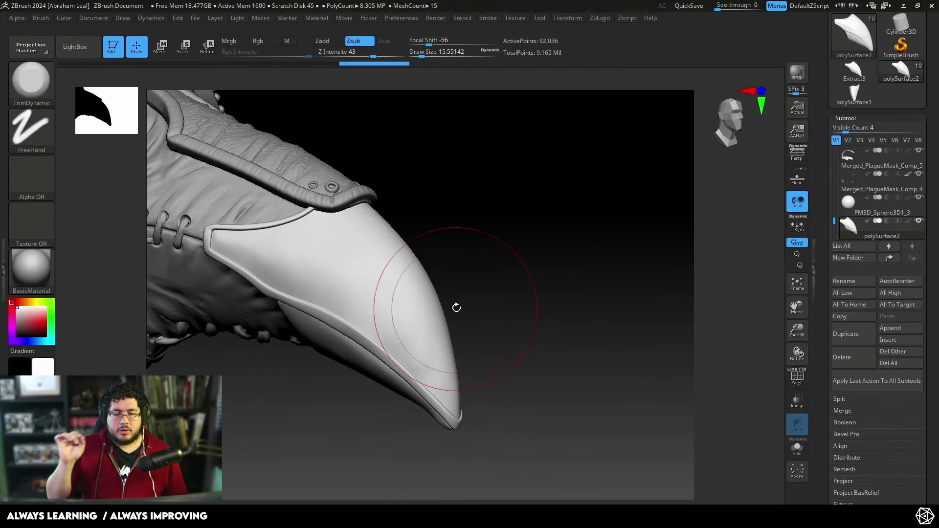
{"action": "left_click_drag", "start_coordinate": [456, 307], "coordinate": [482, 311]}
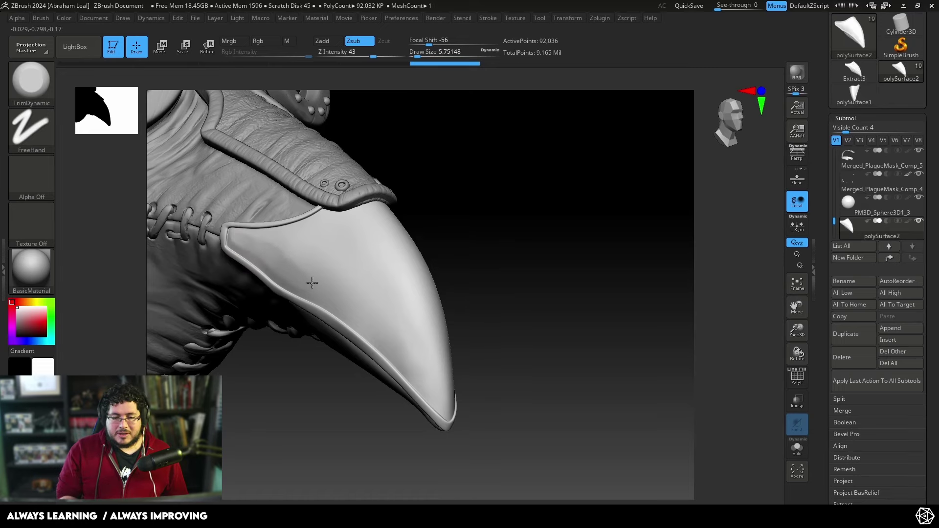
Add subtle uneven planes to the beak with TrimDynamic at Z Intensity 43, and switch to the Move Topological brush
{"action": "right_click_drag", "start_coordinate": [295, 270], "coordinate": [514, 287], "text": "alt"}
{"action": "left_click_drag", "start_coordinate": [599, 390], "coordinate": [606, 357]}
{"action": "mouse_move", "coordinate": [646, 342]}
{"action": "right_mouse_down"}
{"action": "mouse_move", "coordinate": [596, 399]}
{"action": "mouse_move", "coordinate": [553, 391]}
{"action": "right_mouse_up"}
{"action": "mouse_move", "coordinate": [294, 245]}
{"action": "right_mouse_down"}
{"action": "mouse_move", "coordinate": [340, 240]}
{"action": "mouse_move", "coordinate": [309, 227]}
{"action": "right_mouse_up"}
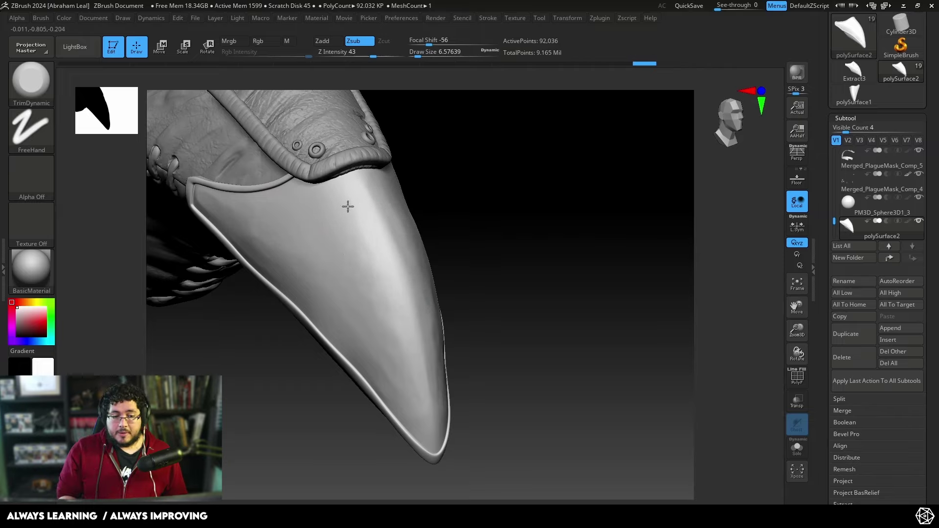
{"action": "right_click_drag", "start_coordinate": [378, 258], "coordinate": [383, 319]}
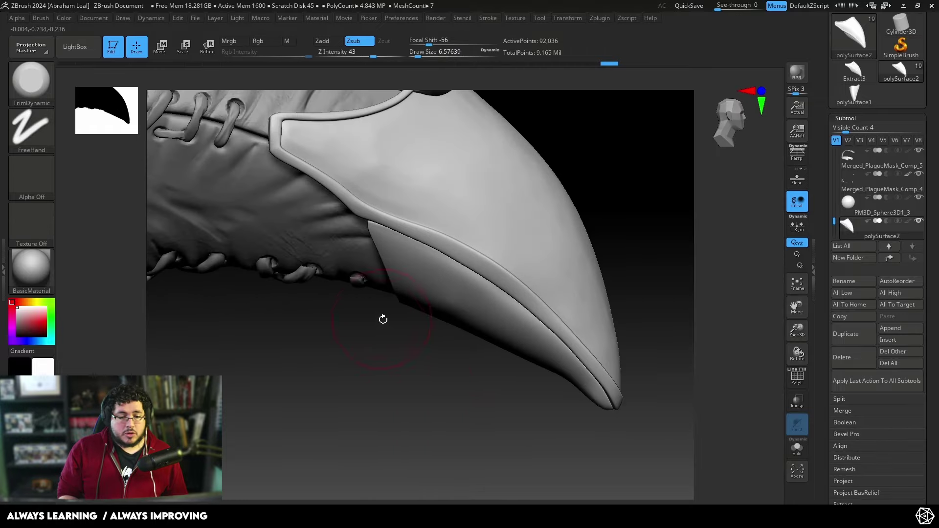
{"action": "right_click_drag", "start_coordinate": [386, 230], "coordinate": [543, 267]}
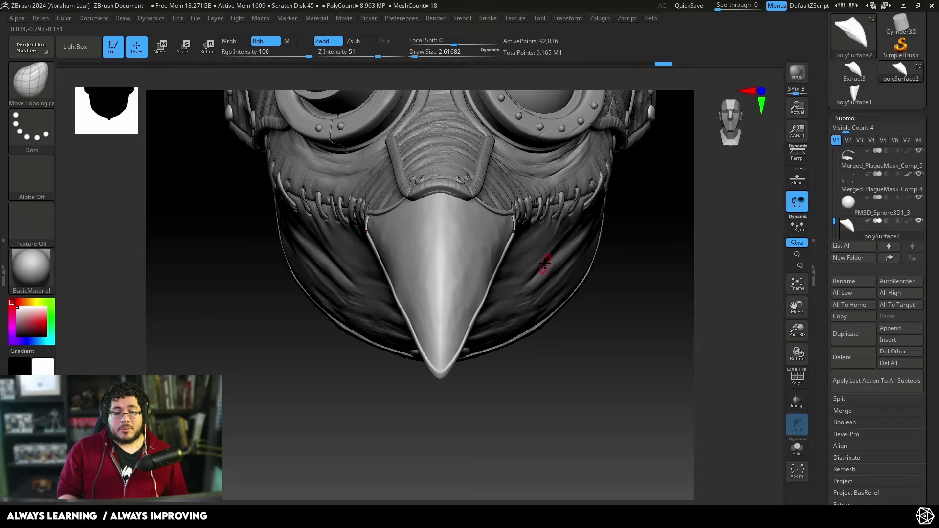
Switch back to Maya and open the UV Snapshot options for the plate from the UV Editor
{"action": "key", "text": "super"}
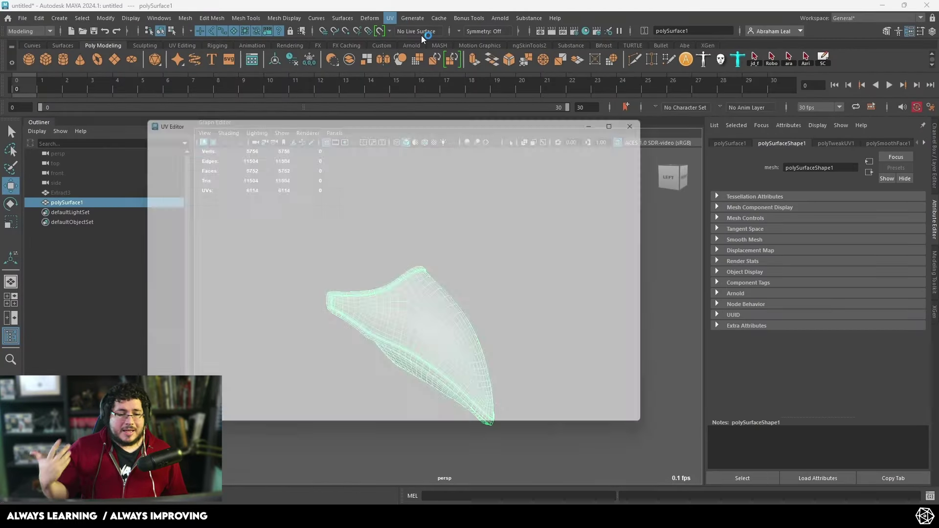
{"action": "left_click", "coordinate": [323, 138]}
{"action": "mouse_move", "coordinate": [300, 138]}
{"action": "left_click", "coordinate": [338, 304]}
Save the UV snapshot as BeakUv in PNG format in the Beak folder inside Manneuqin on the Desktop
{"action": "left_click", "coordinate": [299, 172]}
{"action": "left_click", "coordinate": [258, 125]}
{"action": "scroll", "coordinate": [350, 247], "scroll_direction": "down", "scroll_amount": 5}
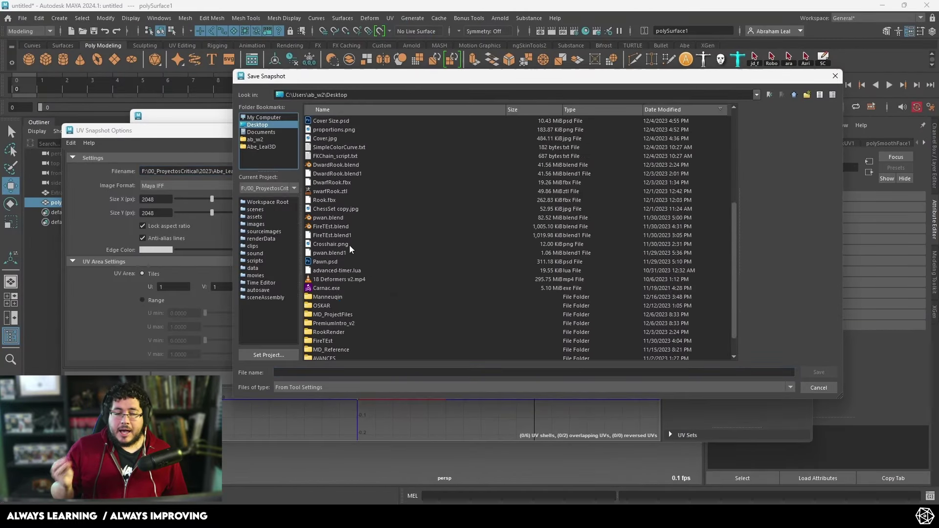
{"action": "double_click", "coordinate": [324, 319]}
{"action": "scroll", "coordinate": [322, 318], "scroll_direction": "down", "scroll_amount": 8}
{"action": "double_click", "coordinate": [319, 342]}
{"action": "type", "text": "BeakUv"}
{"action": "key", "text": "Return"}
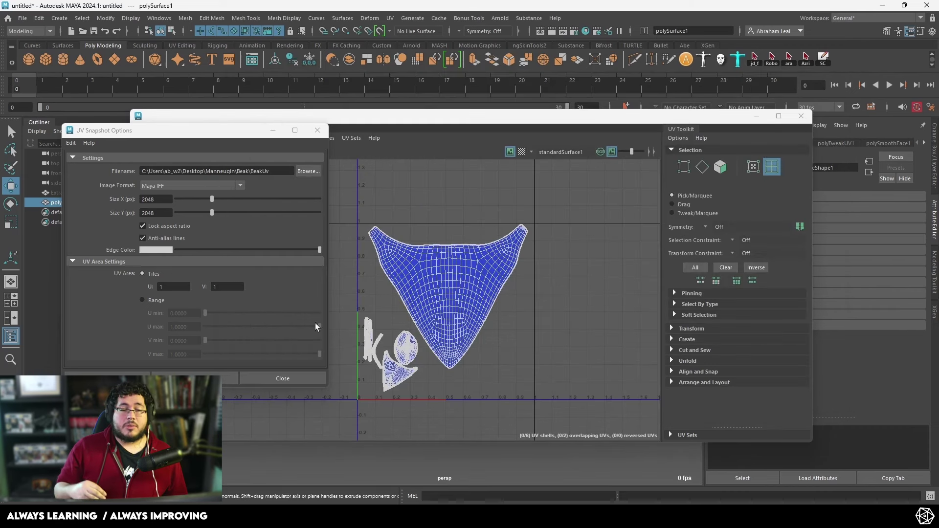
{"action": "left_click", "coordinate": [191, 186]}
{"action": "left_click", "coordinate": [543, 259]}
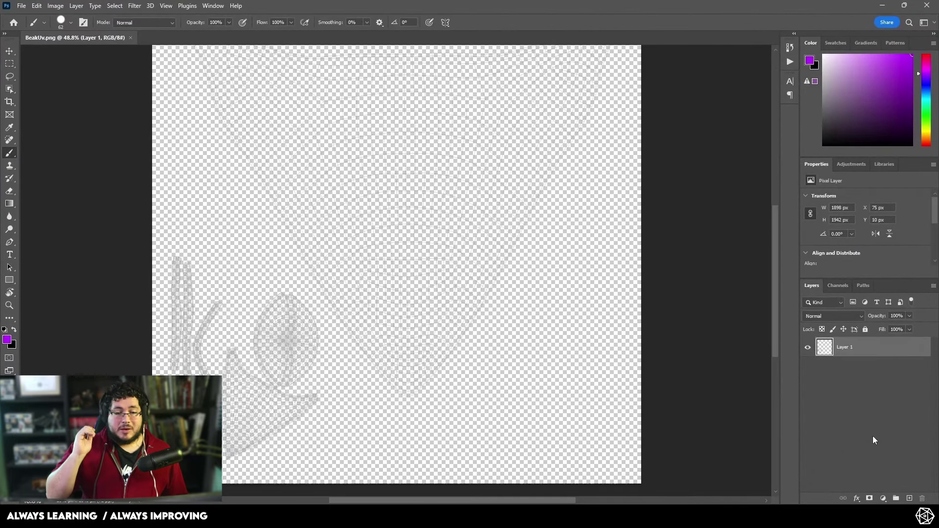
In Photoshop, place a black-filled layer beneath the UV wireframe layer of BeakUv.png
{"action": "left_click_drag", "start_coordinate": [861, 348], "coordinate": [865, 394]}
{"action": "key", "text": "ctrl+BackSpace"}
{"action": "left_click_drag", "start_coordinate": [428, 154], "coordinate": [447, 211]}
{"action": "scroll", "coordinate": [436, 215], "scroll_direction": "down", "scroll_amount": 3, "text": "alt"}
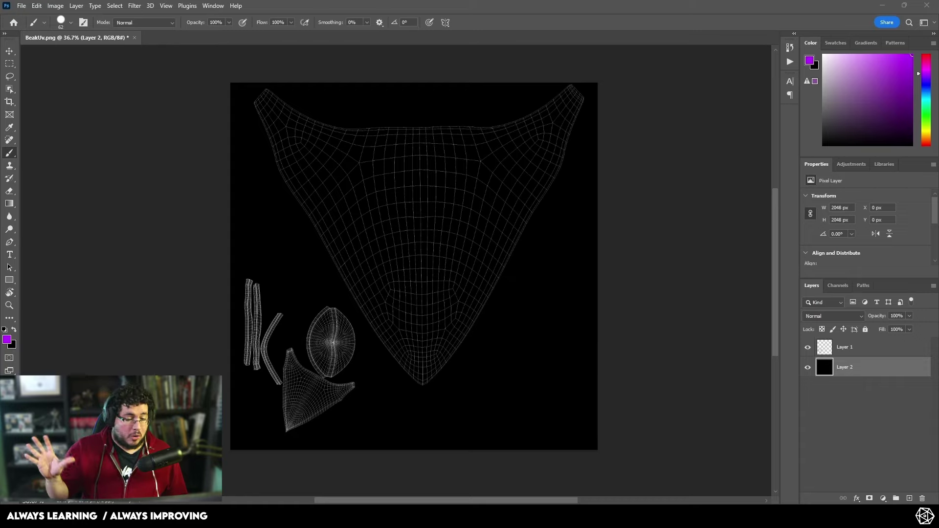
Paste the ornament artwork beneath the wireframe layer, invert its colors, and erase the stock watermark beside it
{"action": "key", "text": "ctrl+v"}
{"action": "scroll", "coordinate": [433, 284], "scroll_direction": "up", "scroll_amount": 3, "text": "alt"}
{"action": "key", "text": "ctrl+i"}
{"action": "key", "text": "e"}
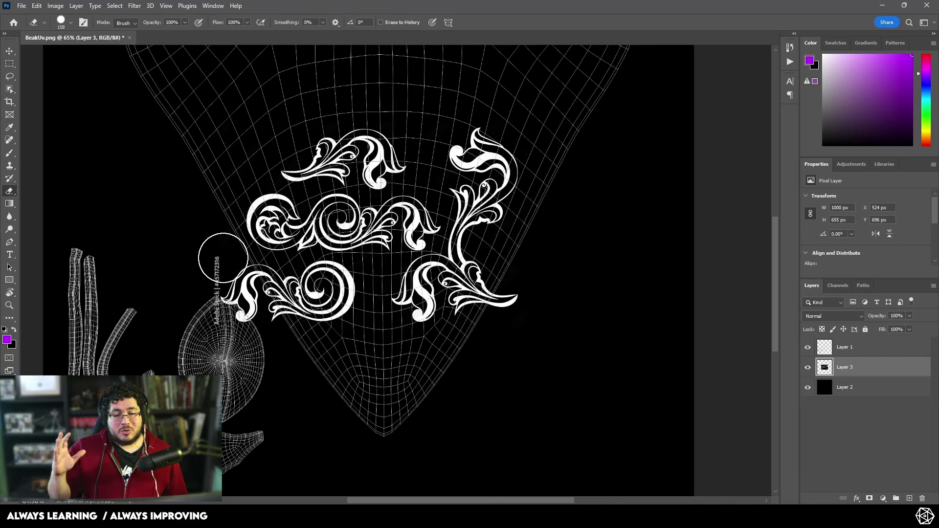
{"action": "scroll", "coordinate": [197, 324], "scroll_direction": "down", "scroll_amount": 2, "text": "alt"}
Isolate the large L-shaped ornament with the Lasso and rotate it into place along the plate's upper-left edge
{"action": "left_click", "coordinate": [10, 89]}
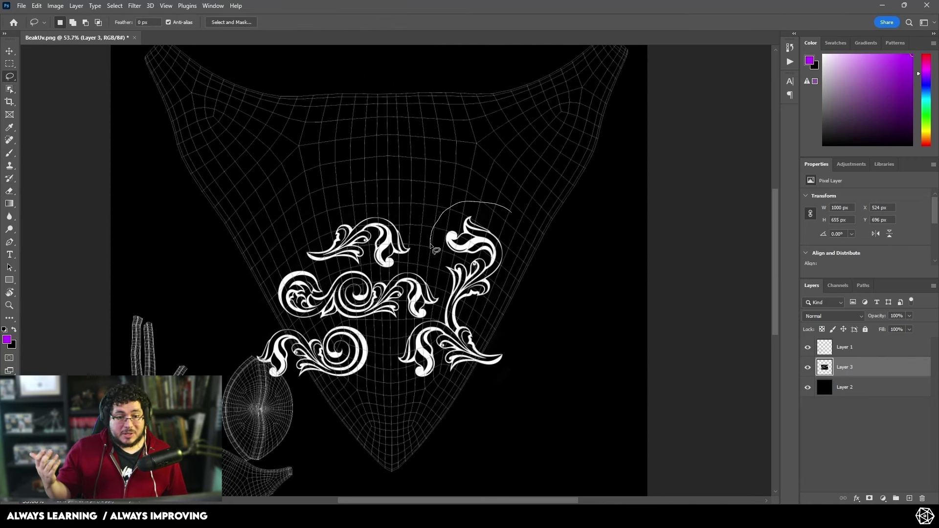
{"action": "key", "text": "ctrl+t"}
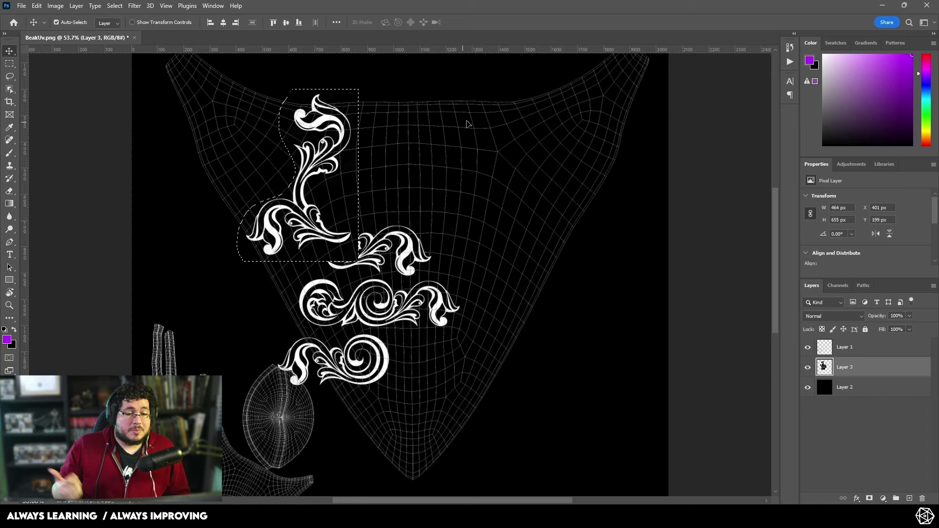
{"action": "left_click_drag", "start_coordinate": [295, 149], "coordinate": [258, 154]}
{"action": "left_click_drag", "start_coordinate": [359, 146], "coordinate": [356, 158]}
{"action": "left_click_drag", "start_coordinate": [309, 165], "coordinate": [303, 158]}
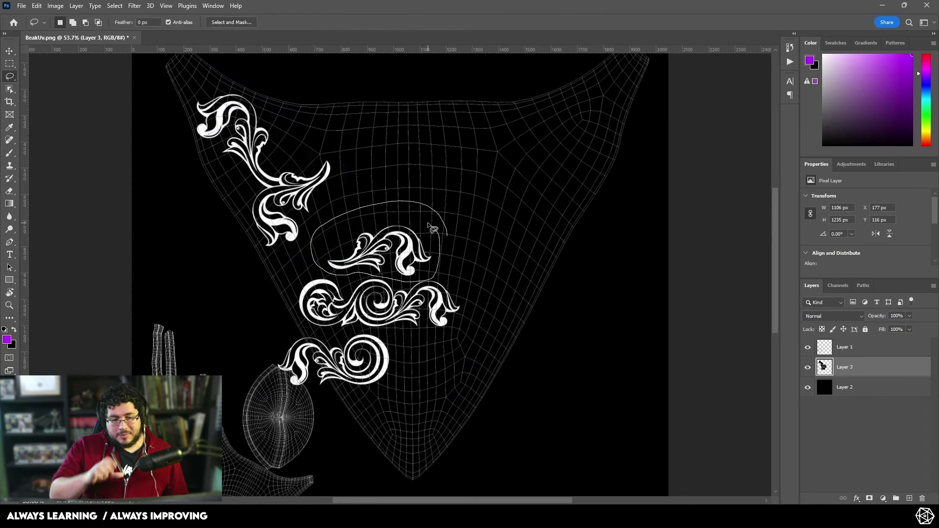
Lasso the small upper scroll, move it onto the plate's upper middle, and rotate it about 25 degrees
{"action": "left_click_drag", "start_coordinate": [409, 195], "coordinate": [349, 144]}
{"action": "key", "text": "ctrl+r"}
{"action": "key", "text": "ctrl+t"}
{"action": "left_click_drag", "start_coordinate": [404, 103], "coordinate": [412, 140]}
{"action": "left_click_drag", "start_coordinate": [372, 133], "coordinate": [463, 149]}
{"action": "right_click", "coordinate": [427, 162]}
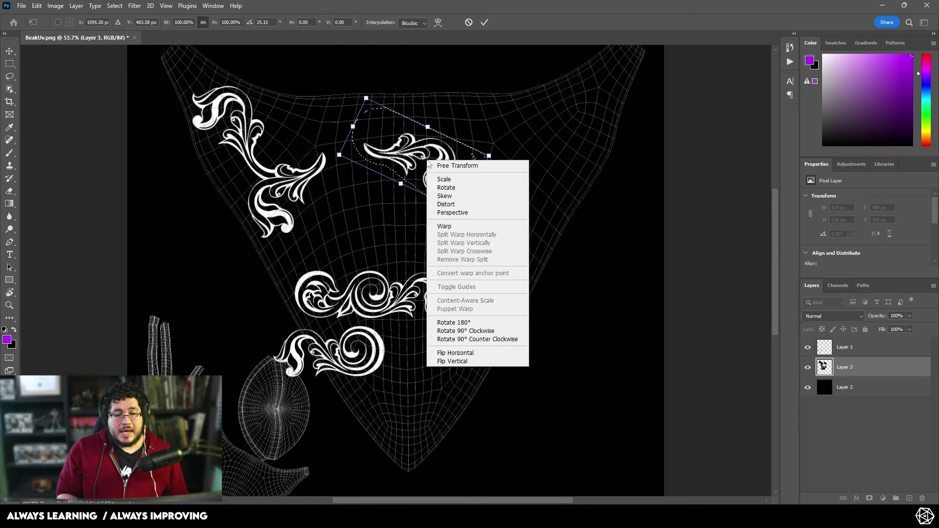
{"action": "left_click", "coordinate": [462, 351]}
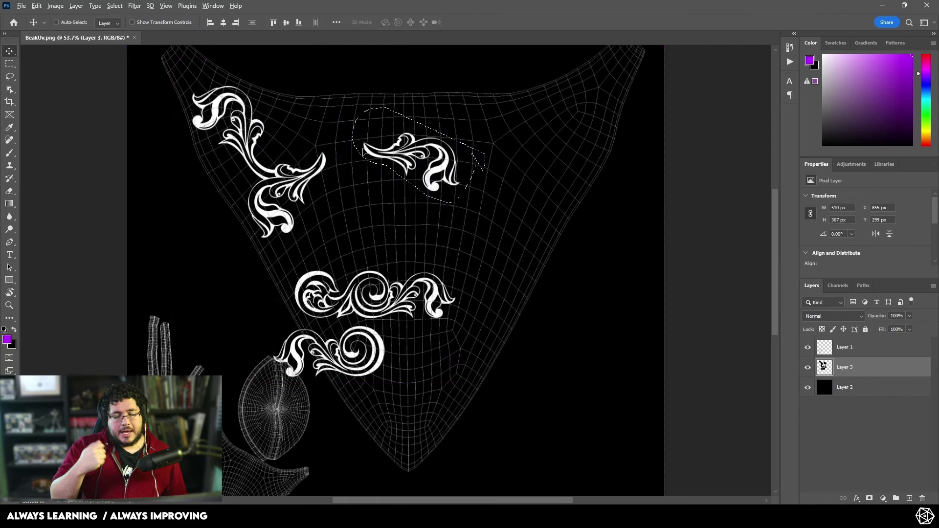
Cut the small scroll to its own layer, place it beside the large ornament, and set its blend mode to Screen
{"action": "scroll", "coordinate": [252, 120], "scroll_direction": "down", "scroll_amount": 1, "text": "alt"}
{"action": "key", "text": "m"}
{"action": "right_click", "coordinate": [419, 157]}
{"action": "left_click", "coordinate": [457, 232]}
{"action": "left_click_drag", "start_coordinate": [333, 124], "coordinate": [328, 130]}
{"action": "left_click", "coordinate": [849, 316]}
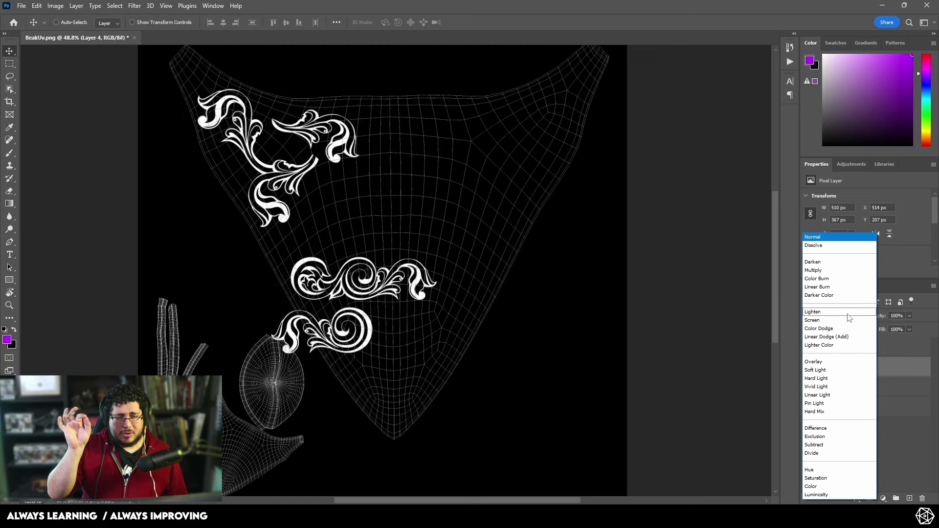
{"action": "left_click", "coordinate": [812, 320]}
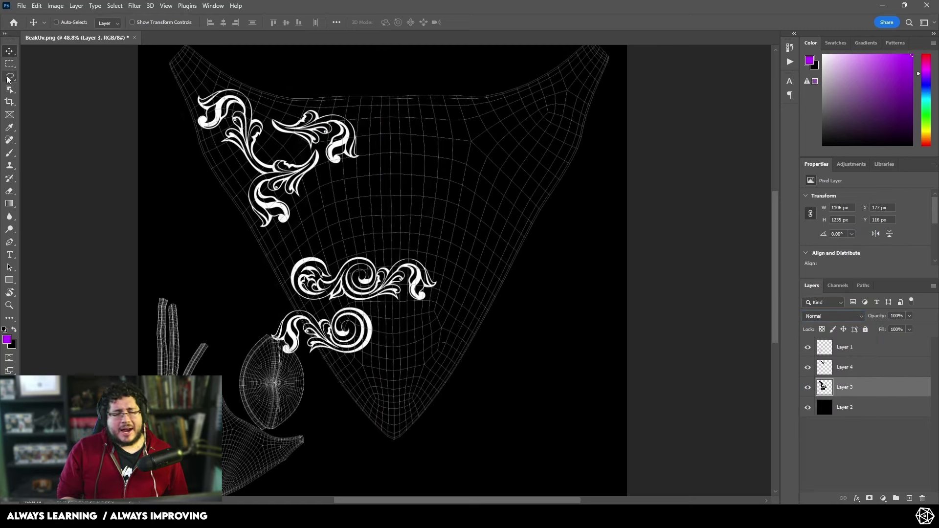
Cut the long double-spiral ornament to its own Screen layer, shrunk and rotated to follow the plate's left edge
{"action": "right_click", "coordinate": [422, 262]}
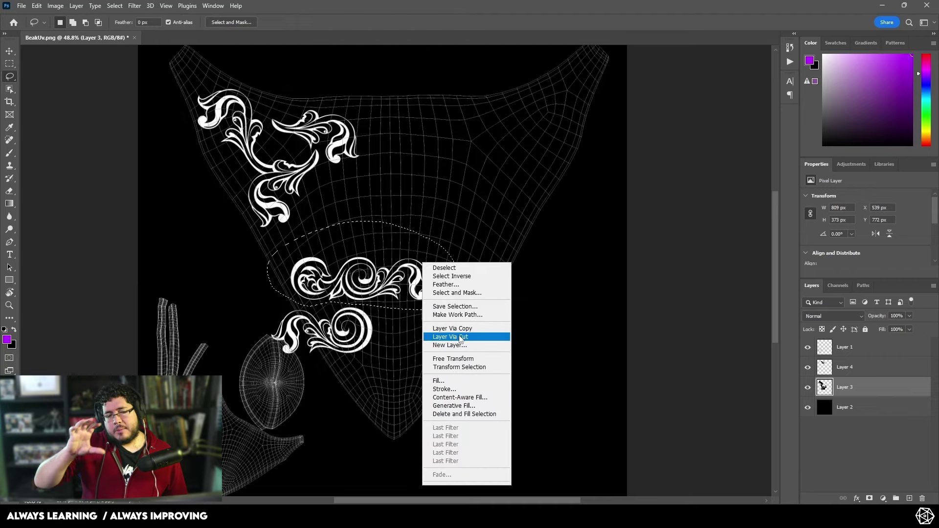
{"action": "left_click", "coordinate": [461, 337]}
{"action": "key", "text": "ctrl+t"}
{"action": "left_click_drag", "start_coordinate": [394, 356], "coordinate": [382, 338]}
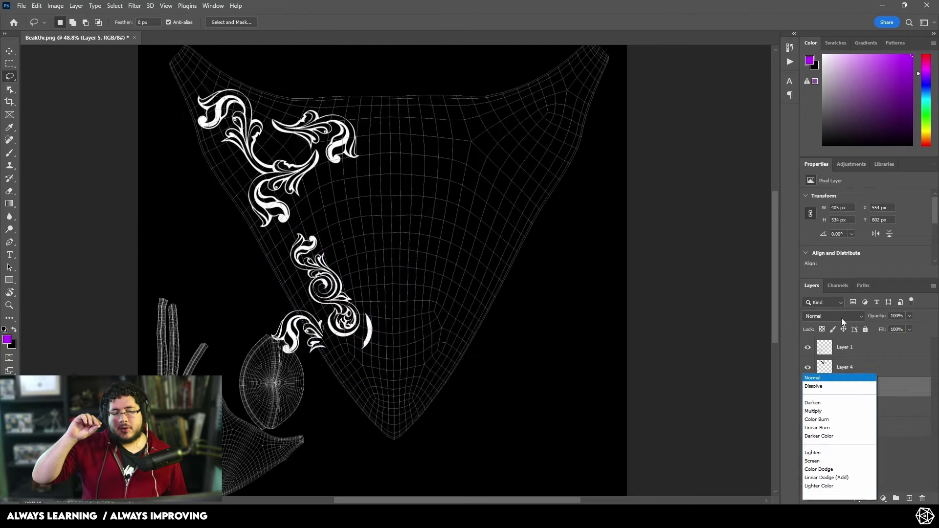
{"action": "left_click", "coordinate": [823, 322]}
{"action": "scroll", "coordinate": [381, 286], "scroll_direction": "up", "scroll_amount": 5, "text": "alt"}
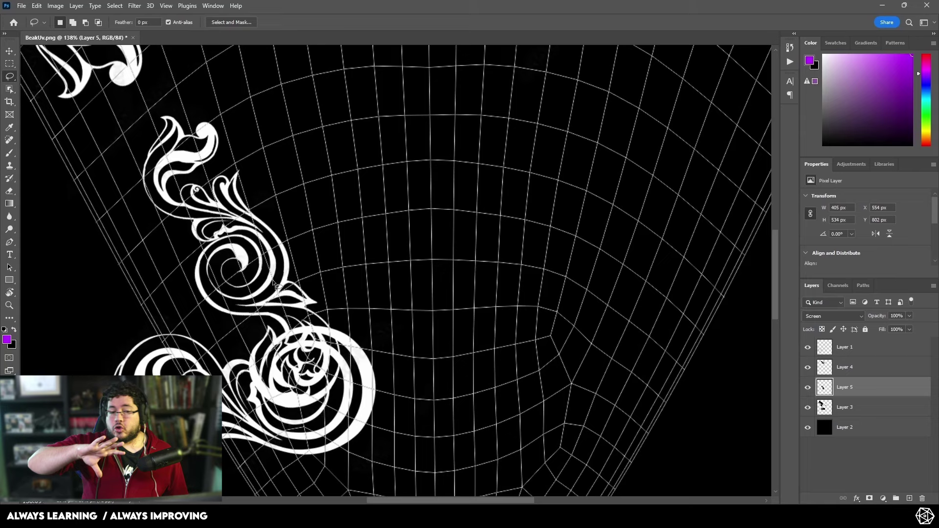
{"action": "key", "text": "v"}
{"action": "scroll", "coordinate": [242, 245], "scroll_direction": "down", "scroll_amount": 3, "text": "alt"}
{"action": "left_click_drag", "start_coordinate": [295, 334], "coordinate": [384, 350]}
{"action": "key", "text": "ctrl+z"}
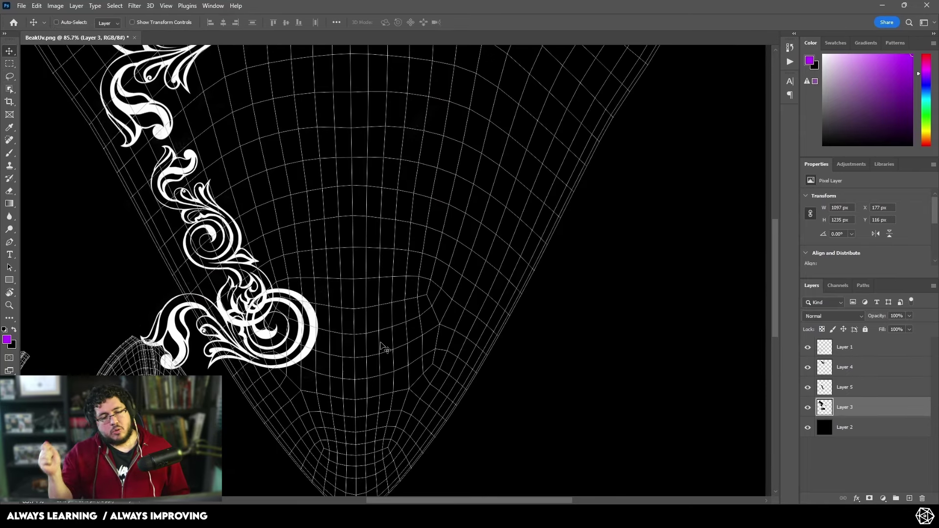
Cut the lower single-spiral ornament to its own layer and set the layer's blend mode to Screen
{"action": "key", "text": "m"}
{"action": "left_click_drag", "start_coordinate": [119, 263], "coordinate": [345, 415]}
{"action": "right_click", "coordinate": [312, 333]}
{"action": "left_click", "coordinate": [341, 189]}
{"action": "left_click", "coordinate": [860, 315]}
{"action": "left_click", "coordinate": [827, 321]}
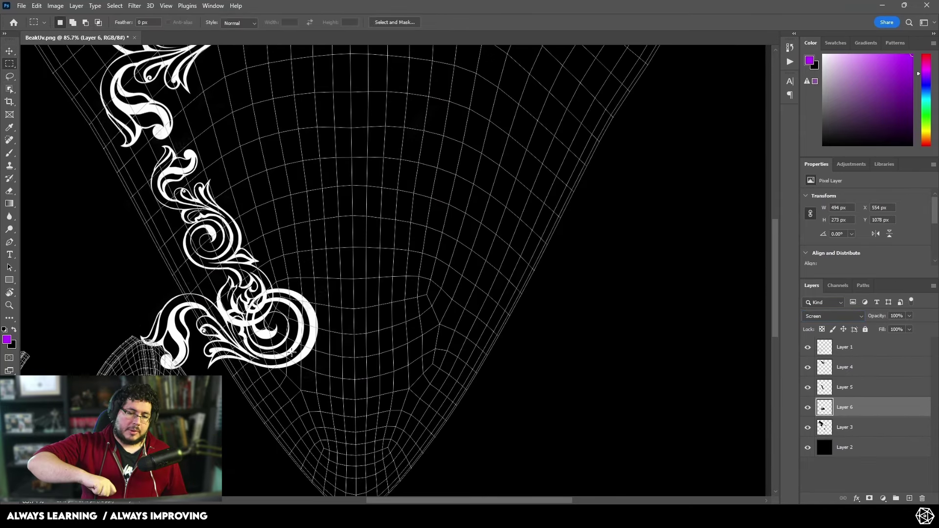
Flip, shrink and rotate the single-spiral ornament to fit the left side near the plate's pointed tip
{"action": "key", "text": "c"}
{"action": "key", "text": "Escape"}
{"action": "key", "text": "v"}
{"action": "left_click_drag", "start_coordinate": [337, 310], "coordinate": [437, 213]}
{"action": "key", "text": "ctrl+t"}
{"action": "right_click", "coordinate": [437, 213]}
{"action": "left_click", "coordinate": [464, 407]}
{"action": "left_click_drag", "start_coordinate": [512, 138], "coordinate": [483, 156]}
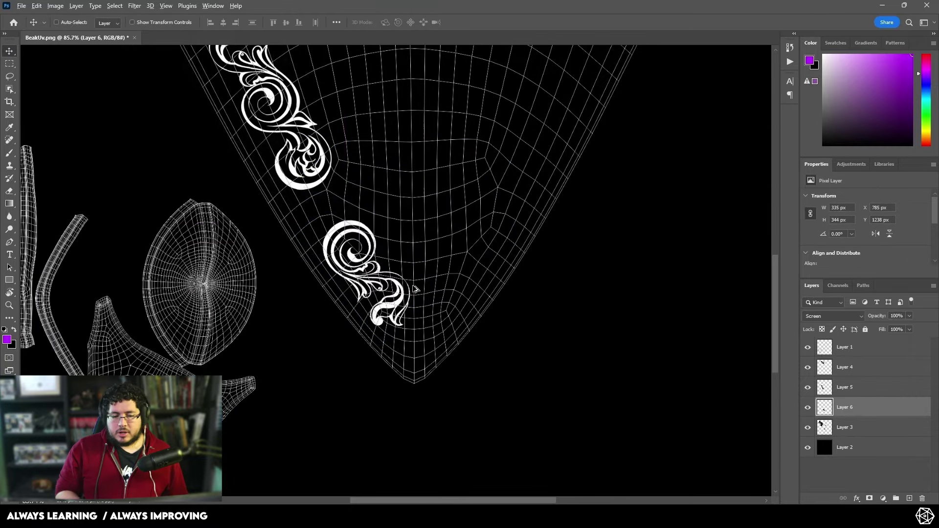
{"action": "scroll", "coordinate": [415, 289], "scroll_direction": "down", "scroll_amount": 3, "text": "alt"}
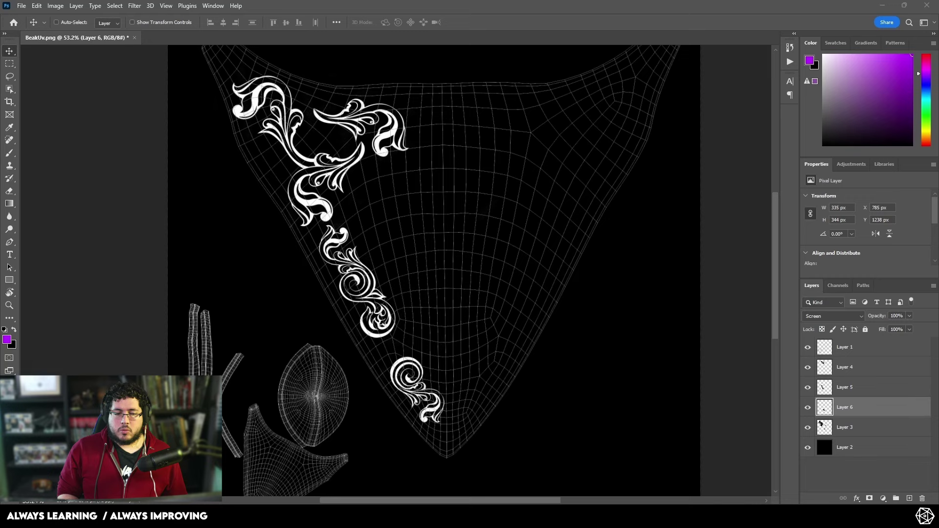
Duplicate the large L-shaped ornament, mirror it at about 62% scale, and rotate it into the space beside the double spiral
{"action": "left_click", "coordinate": [853, 424]}
{"action": "left_click_drag", "start_coordinate": [316, 162], "coordinate": [432, 276], "text": "alt"}
{"action": "key", "text": "ctrl+r"}
{"action": "key", "text": "ctrl+t"}
{"action": "right_click", "coordinate": [421, 290]}
{"action": "left_click_drag", "start_coordinate": [581, 172], "coordinate": [412, 189]}
{"action": "left_click", "coordinate": [448, 483]}
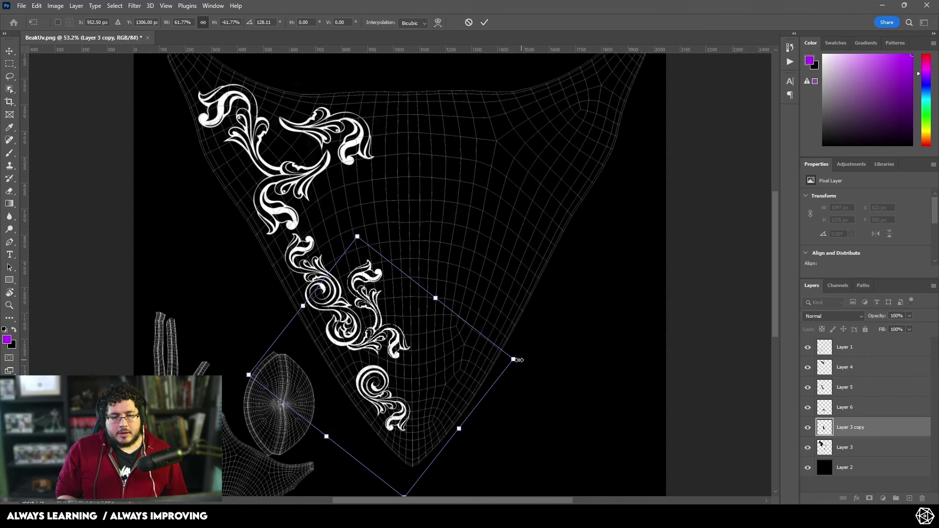
Place a copy of the single-spiral ornament, enlarged to about 158% and rotated, below the small scroll near the plate's centerline
{"action": "left_click_drag", "start_coordinate": [414, 338], "coordinate": [412, 327]}
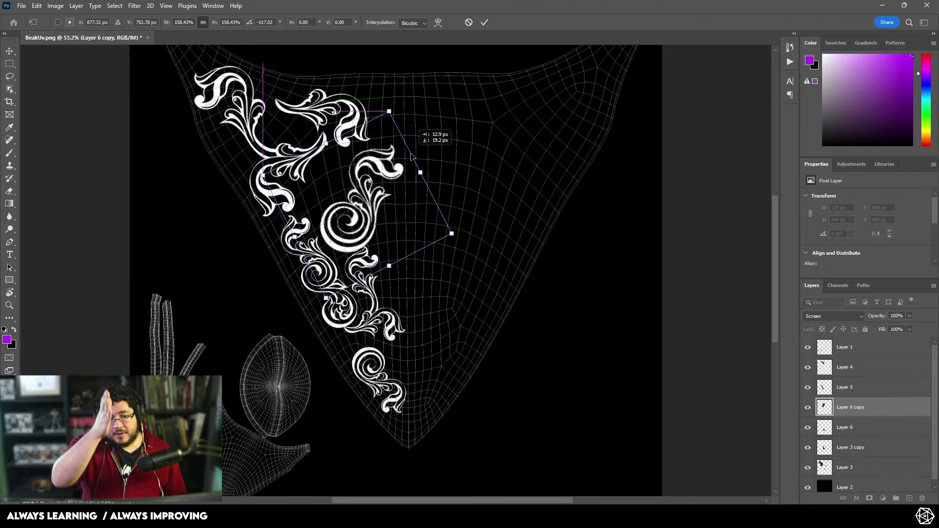
{"action": "scroll", "coordinate": [369, 155], "scroll_direction": "up", "scroll_amount": 4}
{"action": "scroll", "coordinate": [392, 240], "scroll_direction": "down", "scroll_amount": 3}
{"action": "scroll", "coordinate": [392, 243], "scroll_direction": "up", "scroll_amount": 1}
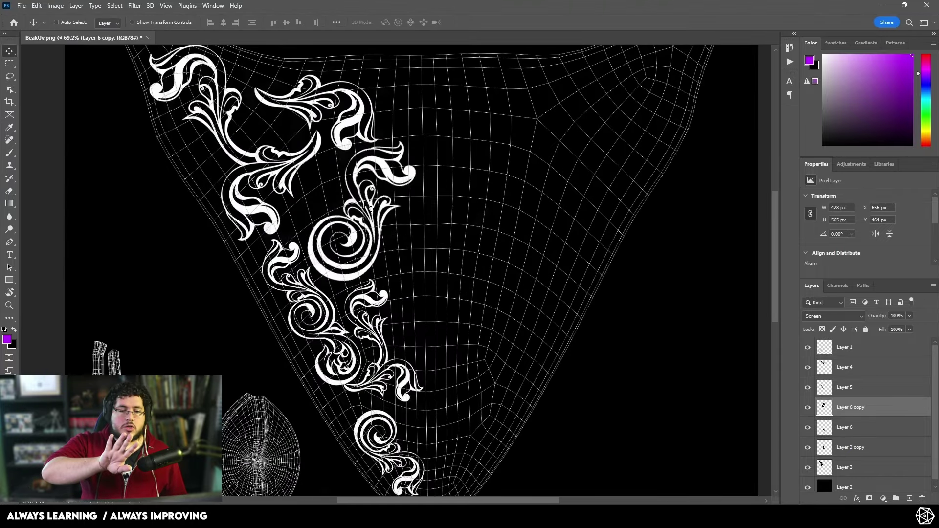
{"action": "scroll", "coordinate": [415, 254], "scroll_direction": "down", "scroll_amount": 5}
{"action": "scroll", "coordinate": [414, 253], "scroll_direction": "up", "scroll_amount": 5, "text": "alt"}
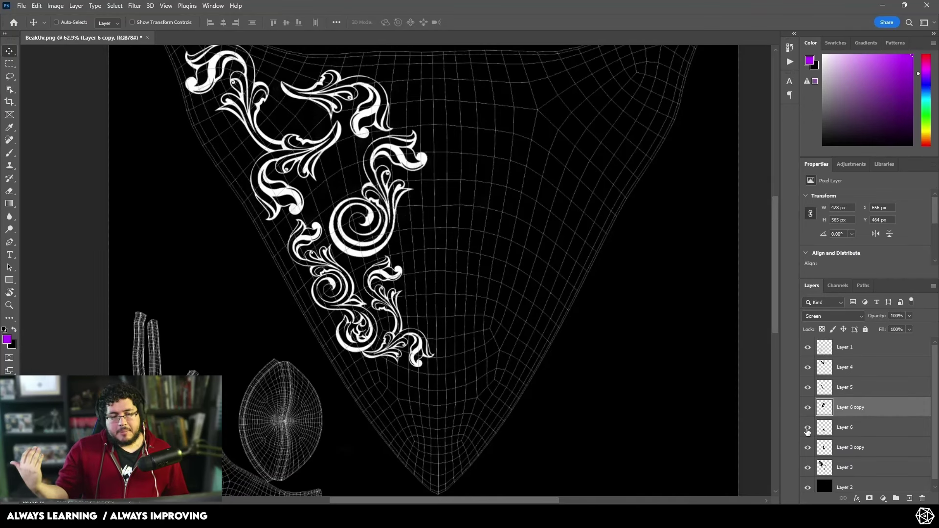
Try filling the gap between the upper ornaments with a copy of the double spiral at about 63% scale
{"action": "left_click", "coordinate": [808, 387]}
{"action": "left_click", "coordinate": [808, 388]}
{"action": "left_click", "coordinate": [845, 388]}
{"action": "left_click_drag", "start_coordinate": [365, 270], "coordinate": [489, 237], "text": "alt"}
{"action": "key", "text": "ctrl+r"}
{"action": "key", "text": "ctrl+t"}
{"action": "left_click_drag", "start_coordinate": [486, 189], "coordinate": [455, 229]}
{"action": "left_click_drag", "start_coordinate": [463, 215], "coordinate": [486, 238]}
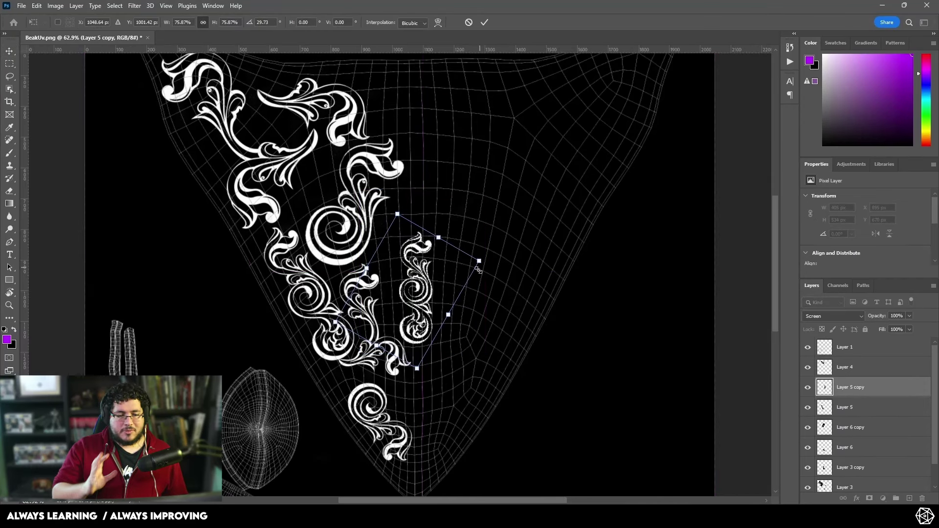
{"action": "left_click_drag", "start_coordinate": [364, 156], "coordinate": [385, 226]}
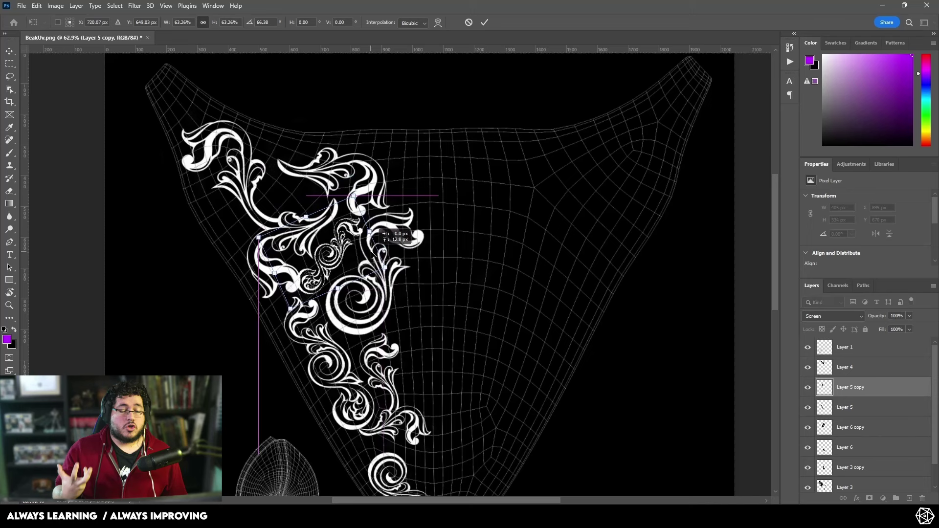
{"action": "key", "text": "Return"}
{"action": "key", "text": "Delete"}
Merge all the ornament layers into a single layer, keeping the wireframe and black background separate
{"action": "scroll", "coordinate": [393, 255], "scroll_direction": "down", "scroll_amount": 6, "text": "alt"}
{"action": "scroll", "coordinate": [440, 308], "scroll_direction": "down", "scroll_amount": 1}
{"action": "left_click", "coordinate": [849, 467]}
{"action": "left_click", "coordinate": [843, 371], "text": "shift"}
{"action": "key", "text": "ctrl+e"}
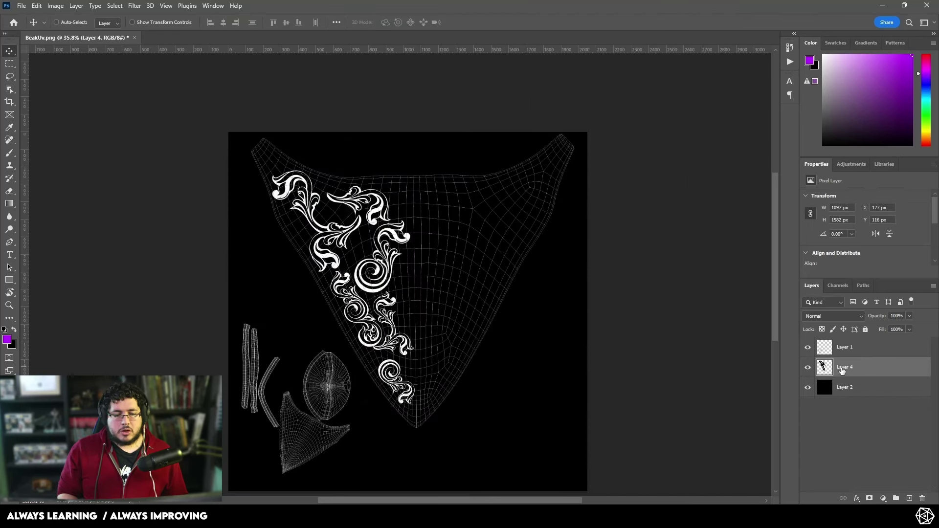
Duplicate the merged ornaments, mirror them horizontally onto the plate's right half, and set the copy to Screen
{"action": "key", "text": "ctrl+t"}
{"action": "right_click", "coordinate": [402, 258]}
{"action": "left_click", "coordinate": [435, 448]}
{"action": "left_click_drag", "start_coordinate": [370, 259], "coordinate": [484, 259]}
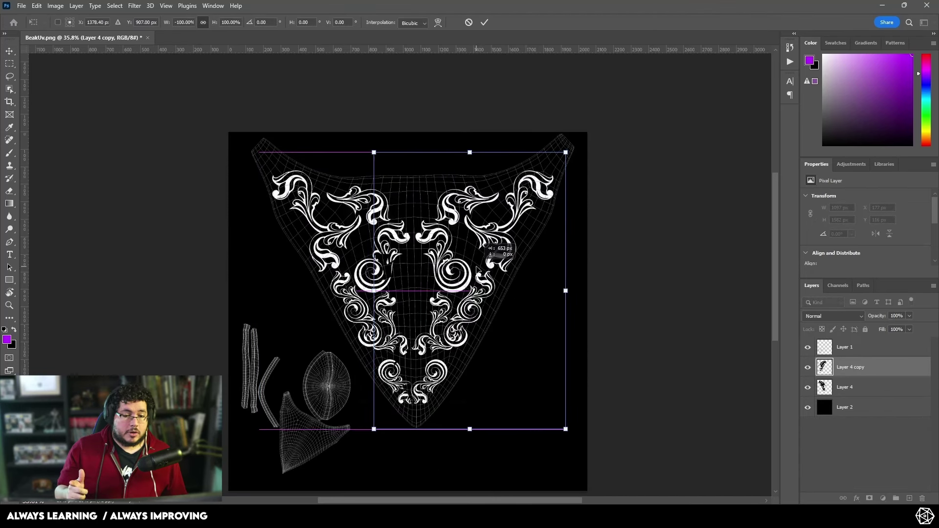
{"action": "left_click", "coordinate": [834, 316]}
{"action": "left_click", "coordinate": [822, 321]}
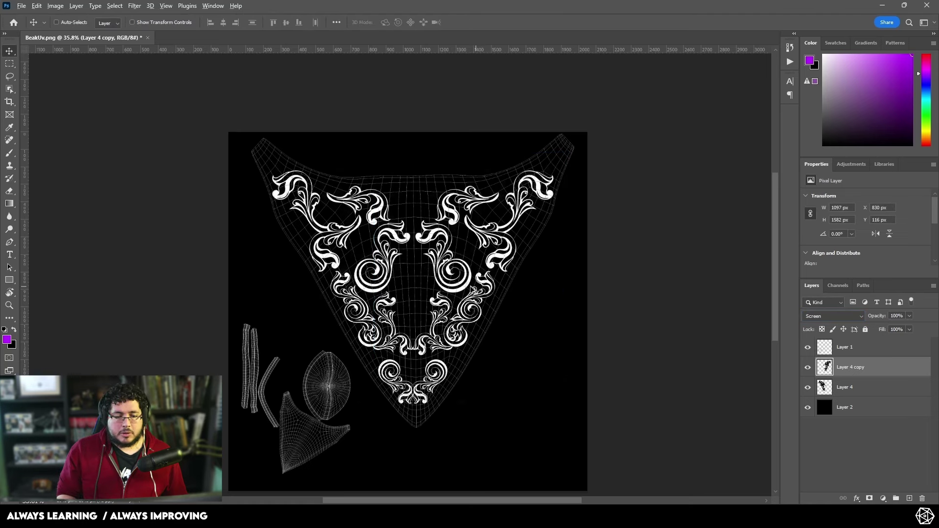
Fine-tune the rotation and position of the mirrored ornaments to fit the plate's right half
{"action": "scroll", "coordinate": [473, 290], "scroll_direction": "up", "scroll_amount": 2, "text": "alt"}
{"action": "key", "text": "ctrl+t"}
{"action": "left_click_drag", "start_coordinate": [450, 303], "coordinate": [454, 311]}
{"action": "key", "text": "Return"}
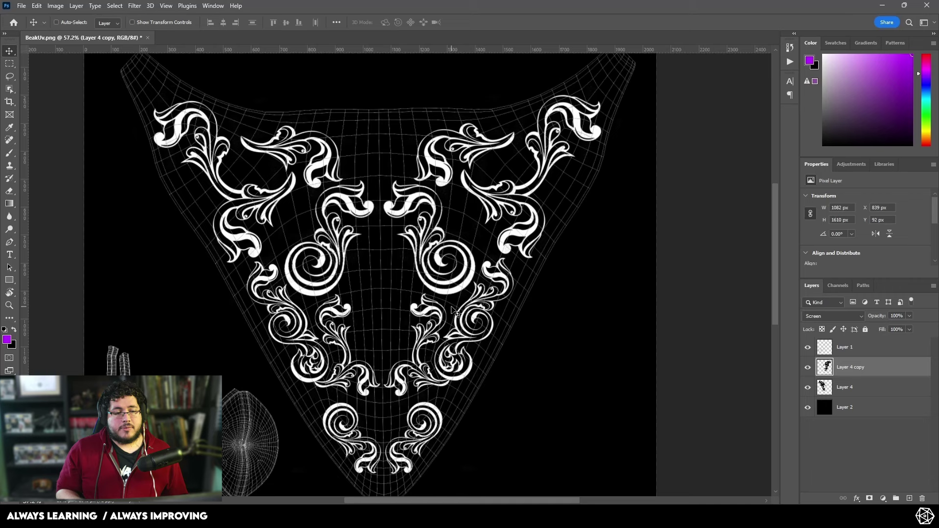
Hide the UV wireframe layer and save a PNG copy of the design as BeakDetails in the Beak folder
{"action": "left_click", "coordinate": [900, 452]}
{"action": "left_click", "coordinate": [807, 347]}
{"action": "scroll", "coordinate": [507, 340], "scroll_direction": "down", "scroll_amount": 4, "text": "alt"}
{"action": "key", "text": "ctrl+alt+s"}
{"action": "left_click", "coordinate": [109, 222]}
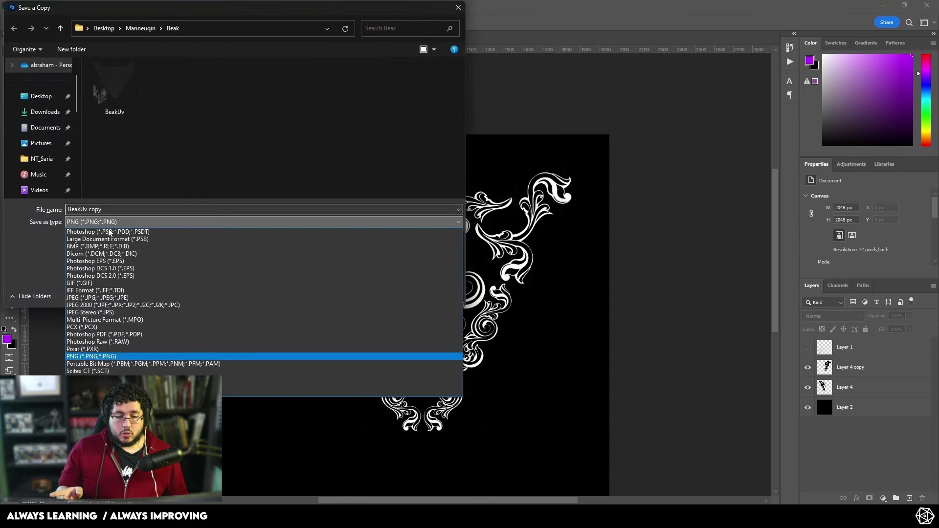
{"action": "left_click", "coordinate": [83, 356]}
{"action": "key", "text": "Return"}
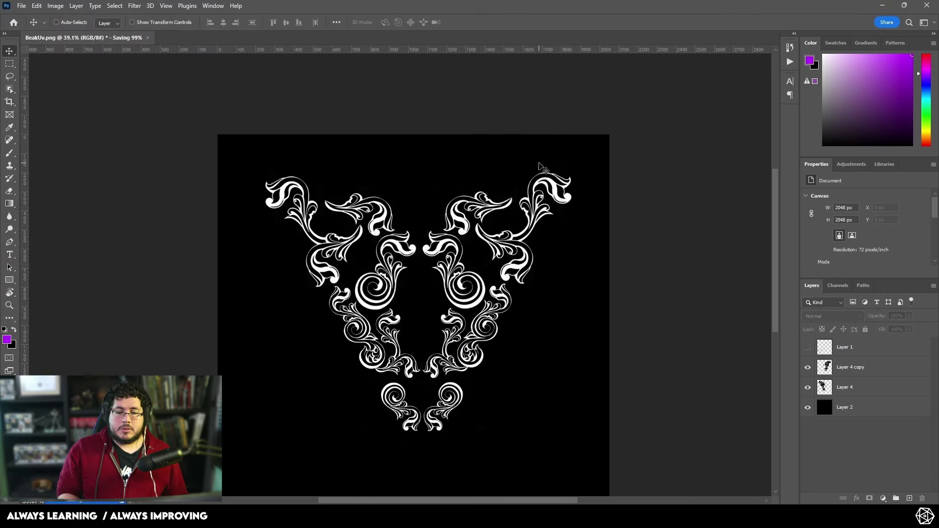
Switch to ZBrush and import BeakDetails as the beak plate's texture map
{"action": "left_click", "coordinate": [882, 5]}
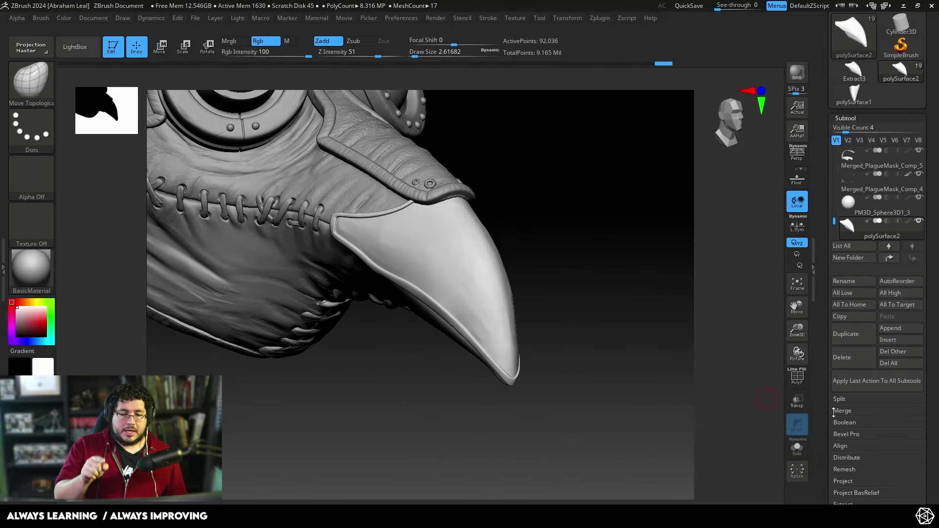
{"action": "left_click", "coordinate": [853, 240]}
{"action": "left_click", "coordinate": [888, 277]}
{"action": "left_click", "coordinate": [854, 267]}
{"action": "left_click", "coordinate": [412, 432]}
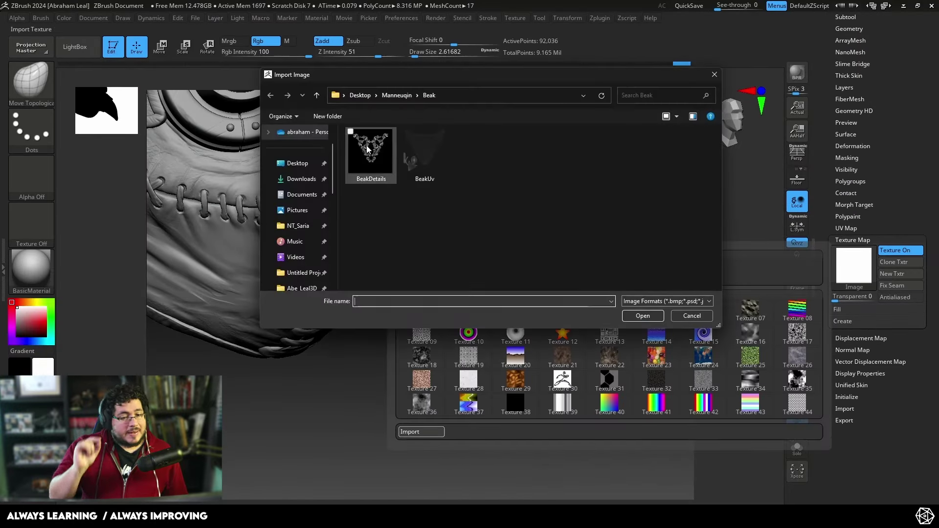
{"action": "double_click", "coordinate": [368, 149]}
{"action": "left_click_drag", "start_coordinate": [538, 294], "coordinate": [489, 281]}
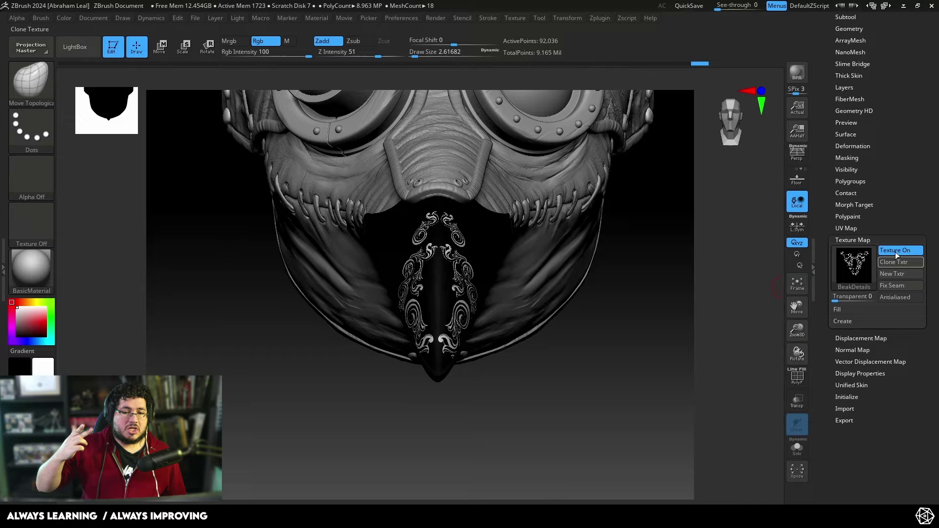
Load BeakDetails into the texture library and flip it vertically so the ornaments align with the beak plate's UVs
{"action": "left_click", "coordinate": [516, 18]}
{"action": "left_click", "coordinate": [552, 138]}
{"action": "left_click", "coordinate": [93, 300]}
{"action": "double_click", "coordinate": [368, 149]}
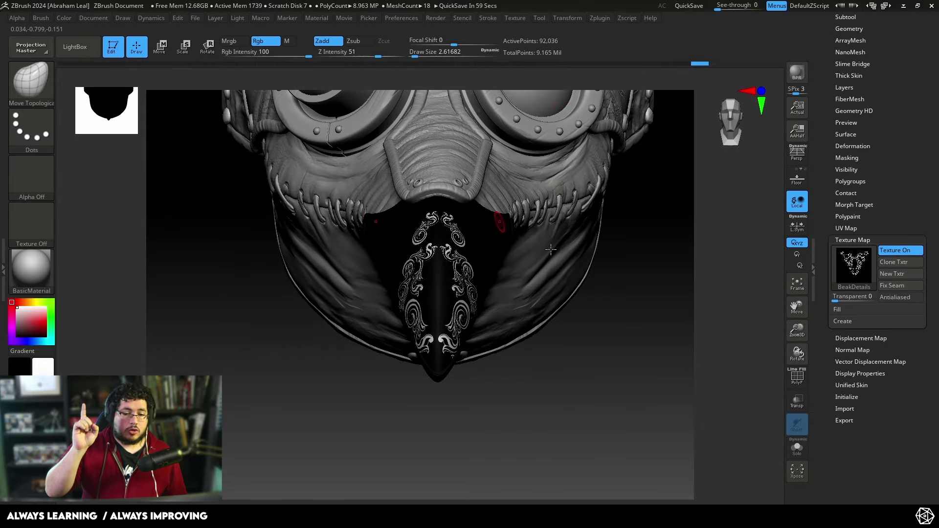
{"action": "left_click", "coordinate": [516, 18]}
{"action": "left_click", "coordinate": [548, 198]}
{"action": "left_click", "coordinate": [543, 134]}
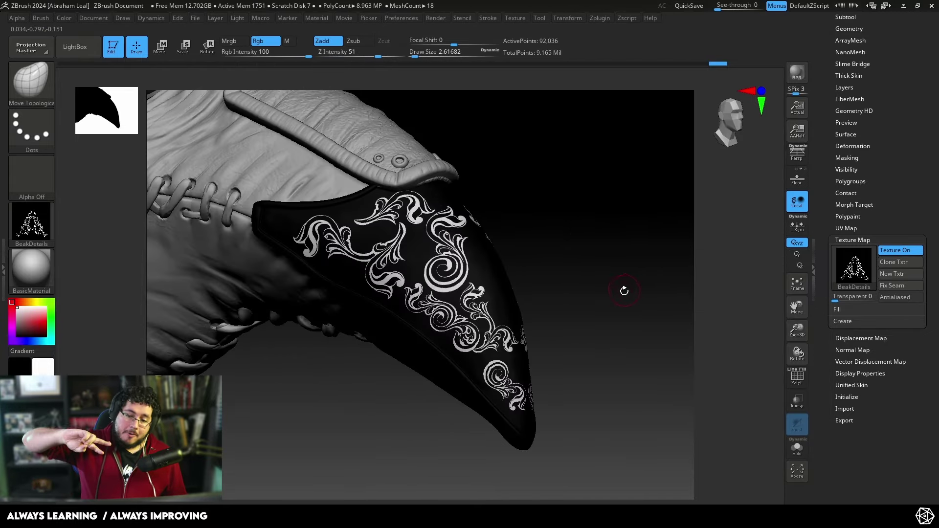
{"action": "mouse_move", "coordinate": [623, 287]}
{"action": "left_mouse_down"}
{"action": "mouse_move", "coordinate": [618, 264]}
{"action": "mouse_move", "coordinate": [587, 243]}
{"action": "mouse_move", "coordinate": [636, 274]}
{"action": "left_mouse_up"}
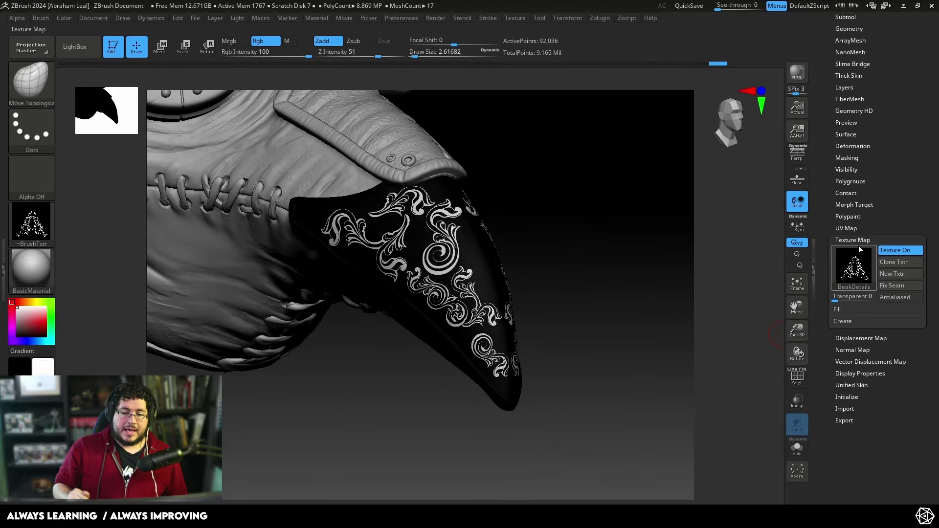
Mask the beak plate by the texture's intensity, and turn the texture display off
{"action": "left_click", "coordinate": [851, 157]}
{"action": "left_click", "coordinate": [854, 486]}
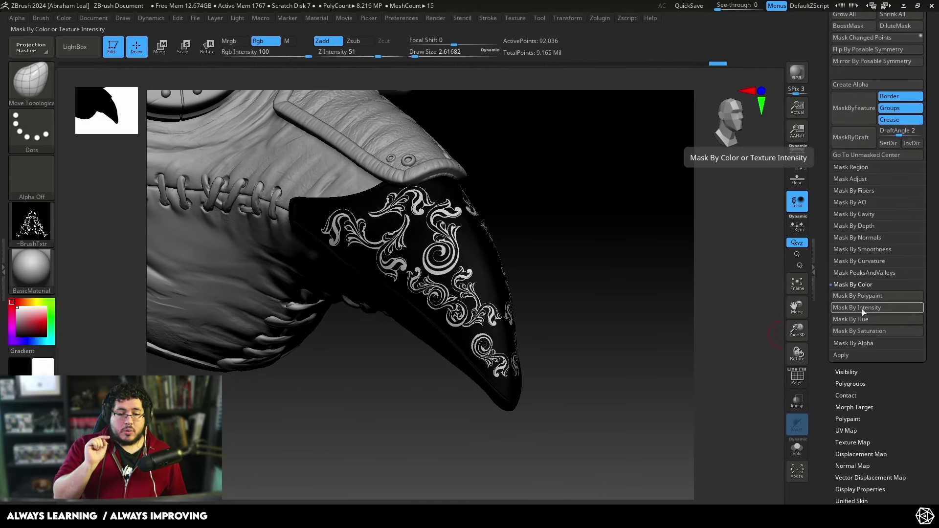
{"action": "left_click", "coordinate": [863, 309]}
{"action": "left_click_drag", "start_coordinate": [867, 417], "coordinate": [866, 358]}
{"action": "left_click", "coordinate": [855, 383]}
{"action": "left_click", "coordinate": [900, 110]}
Clear the mask on the beak plate
{"action": "left_click_drag", "start_coordinate": [648, 226], "coordinate": [614, 284]}
{"action": "left_click_drag", "start_coordinate": [615, 284], "coordinate": [618, 276], "text": "ctrl"}
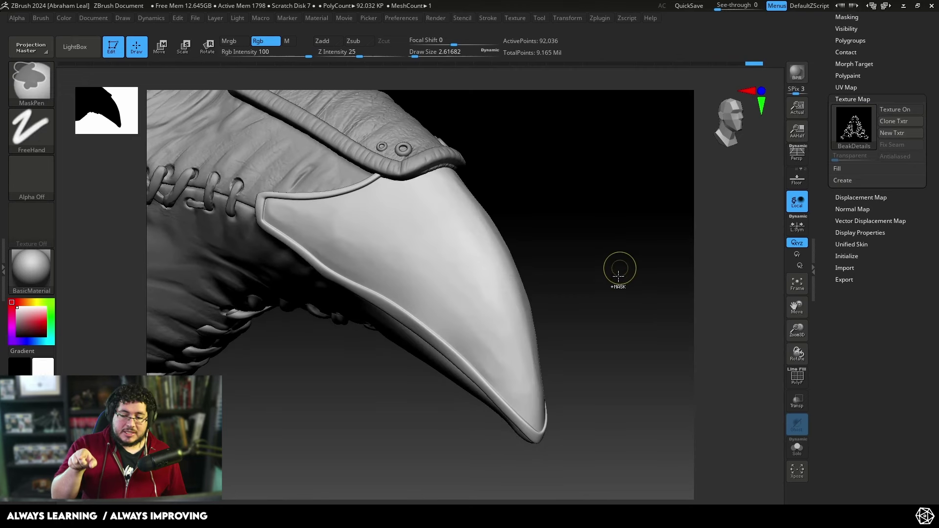
Turn the BeakDetails texture display back on and subdivide the beak plate three more times
{"action": "left_click", "coordinate": [890, 109]}
{"action": "left_click", "coordinate": [847, 92]}
{"action": "left_click", "coordinate": [864, 91]}
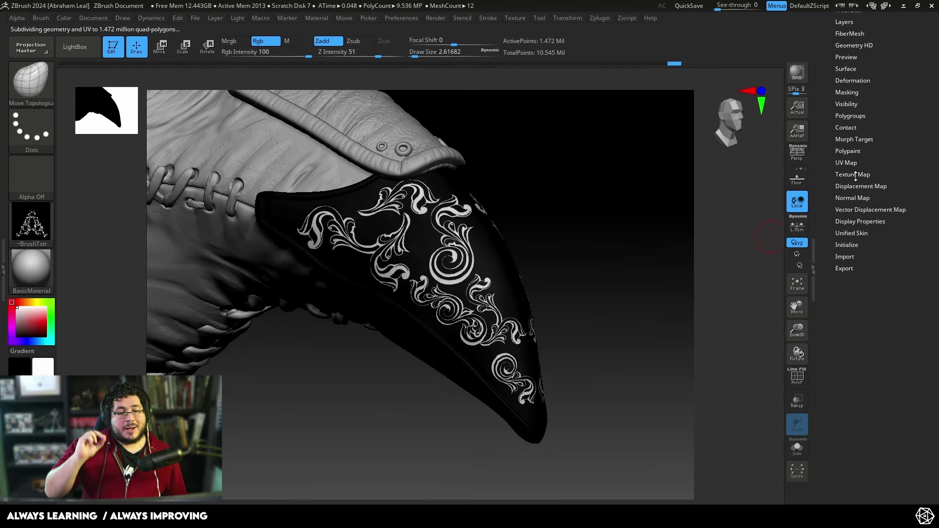
{"action": "left_click", "coordinate": [856, 175]}
{"action": "left_click", "coordinate": [892, 186]}
{"action": "left_click_drag", "start_coordinate": [631, 240], "coordinate": [646, 293]}
{"action": "left_click_drag", "start_coordinate": [629, 240], "coordinate": [617, 221]}
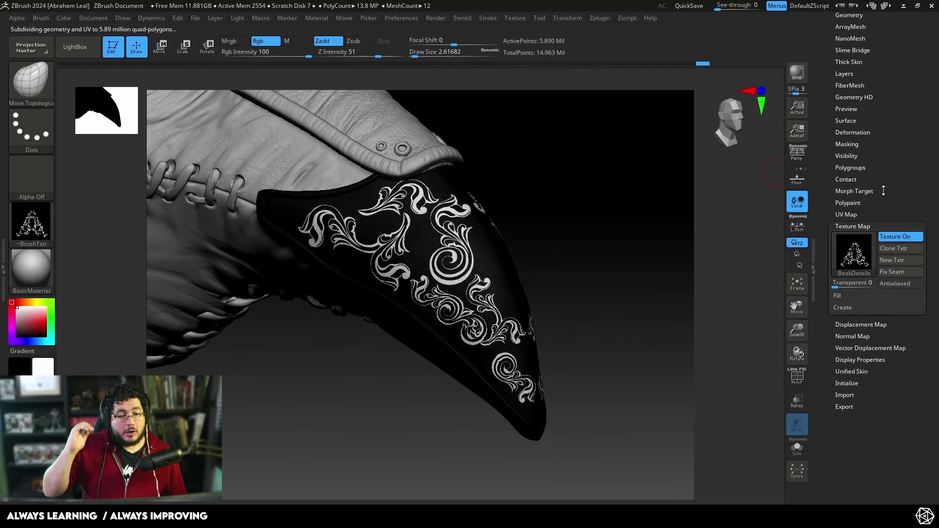
{"action": "key", "text": "ctrl+d"}
{"action": "left_click_drag", "start_coordinate": [868, 499], "coordinate": [866, 282]}
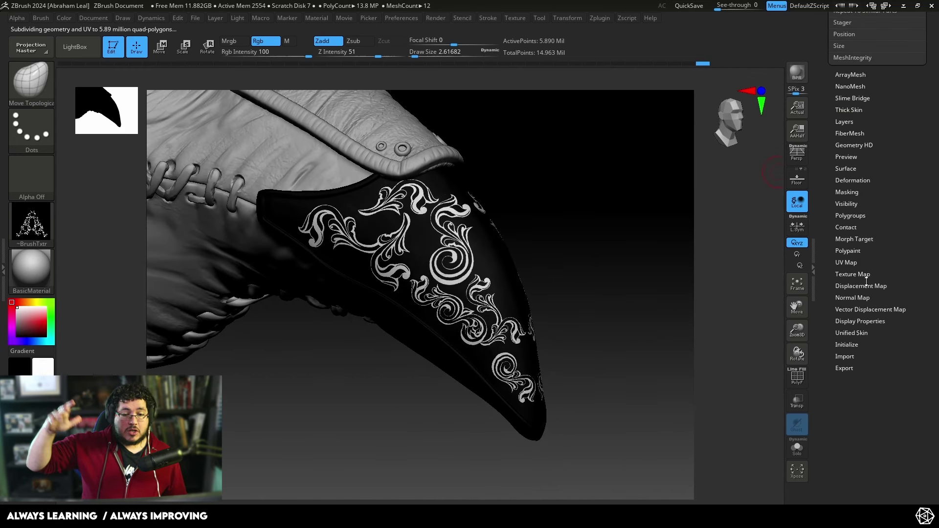
Mask the subdivided beak plate by the BeakDetails texture's intensity and turn the texture display off
{"action": "left_click", "coordinate": [848, 194]}
{"action": "left_click", "coordinate": [858, 117]}
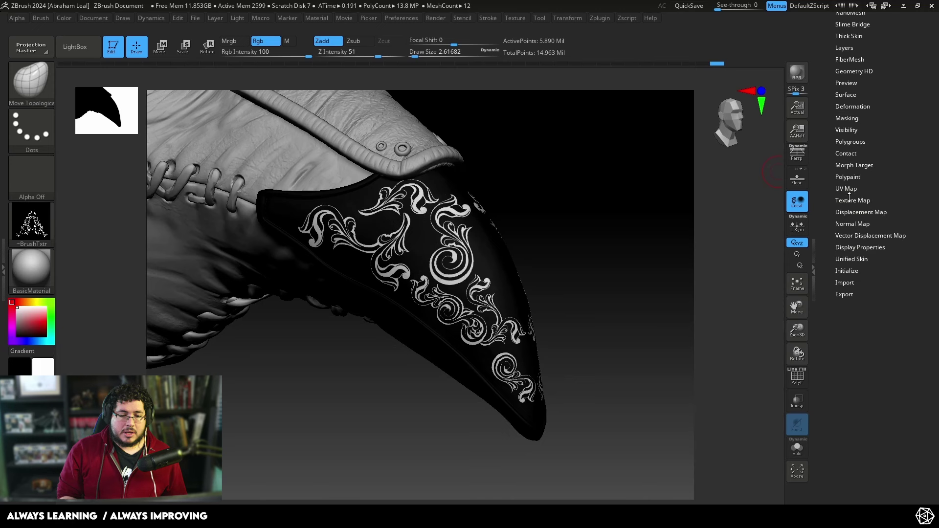
{"action": "left_click", "coordinate": [850, 198]}
{"action": "left_click", "coordinate": [895, 210]}
{"action": "left_click_drag", "start_coordinate": [639, 220], "coordinate": [607, 242]}
Apply an Inflate deformation of -1 to the unmasked ornaments on the beak plate
{"action": "left_click_drag", "start_coordinate": [847, 355], "coordinate": [847, 238]}
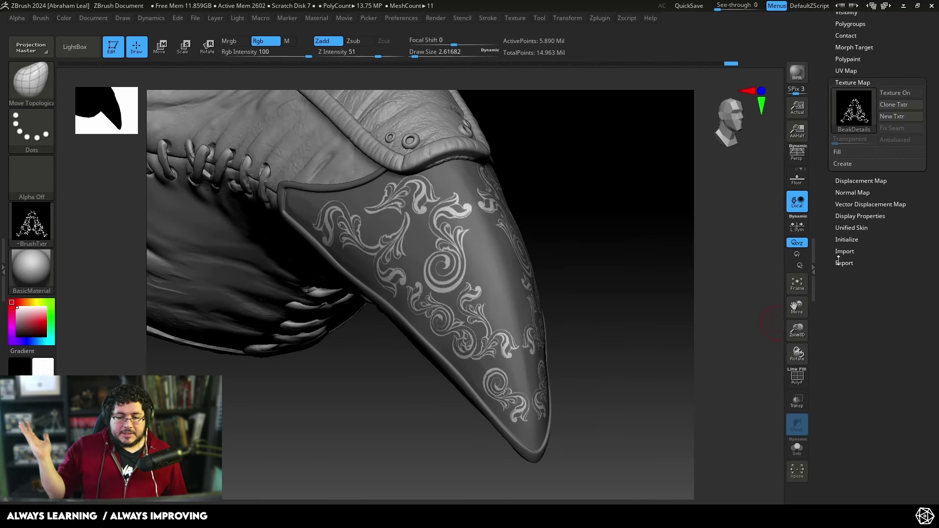
{"action": "left_click_drag", "start_coordinate": [920, 216], "coordinate": [920, 342]}
{"action": "left_click", "coordinate": [850, 116]}
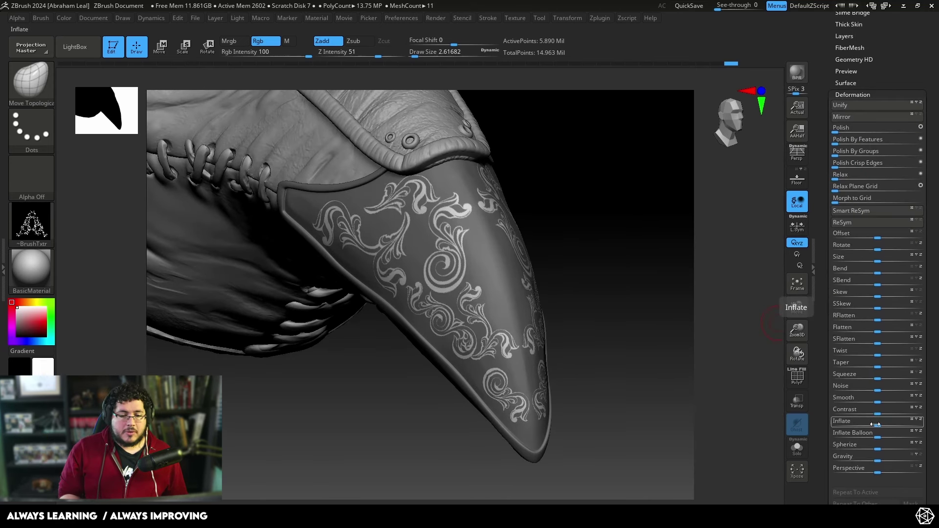
{"action": "left_click_drag", "start_coordinate": [875, 425], "coordinate": [876, 421]}
{"action": "key", "text": "ctrl+z"}
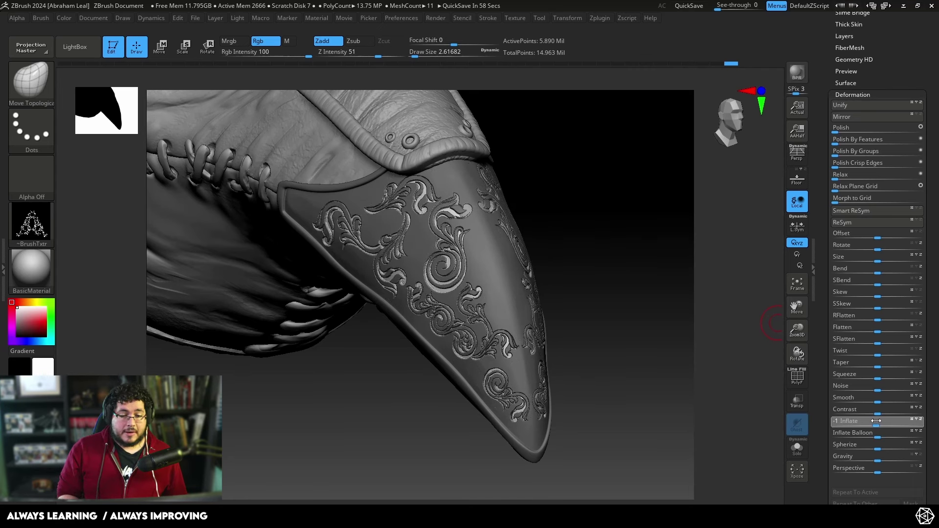
Smooth the sculpted ornaments lightly with a draw size of about 22 and clear the mask
{"action": "left_click_drag", "start_coordinate": [681, 364], "coordinate": [718, 371]}
{"action": "key", "text": "s"}
{"action": "left_click_drag", "start_coordinate": [640, 352], "coordinate": [644, 352]}
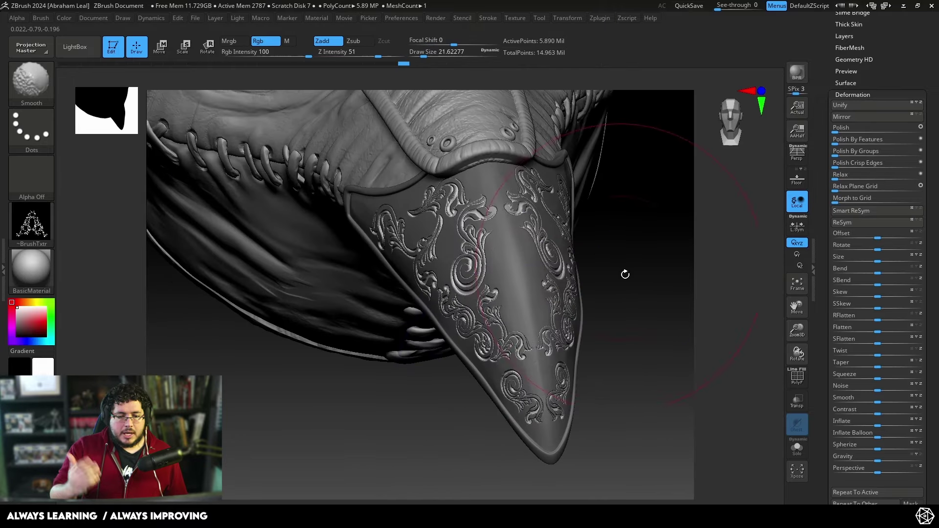
{"action": "mouse_move", "coordinate": [625, 273]}
{"action": "left_mouse_down"}
{"action": "mouse_move", "coordinate": [618, 260]}
{"action": "mouse_move", "coordinate": [411, 314]}
{"action": "left_mouse_up"}
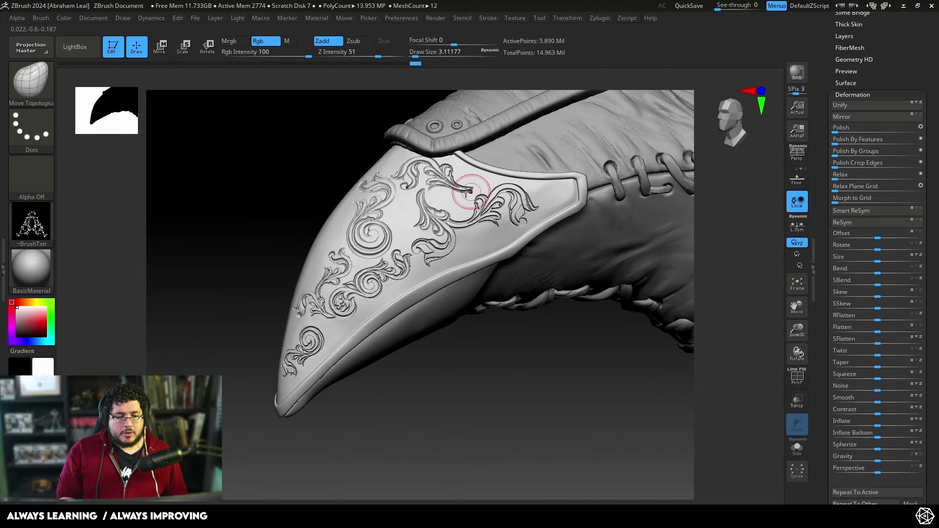
Sculpt small mirrored round studs on the beak plate just below the leather strap with ClayBuildup, and smooth them
{"action": "key", "text": "b"}
{"action": "left_click", "coordinate": [513, 259]}
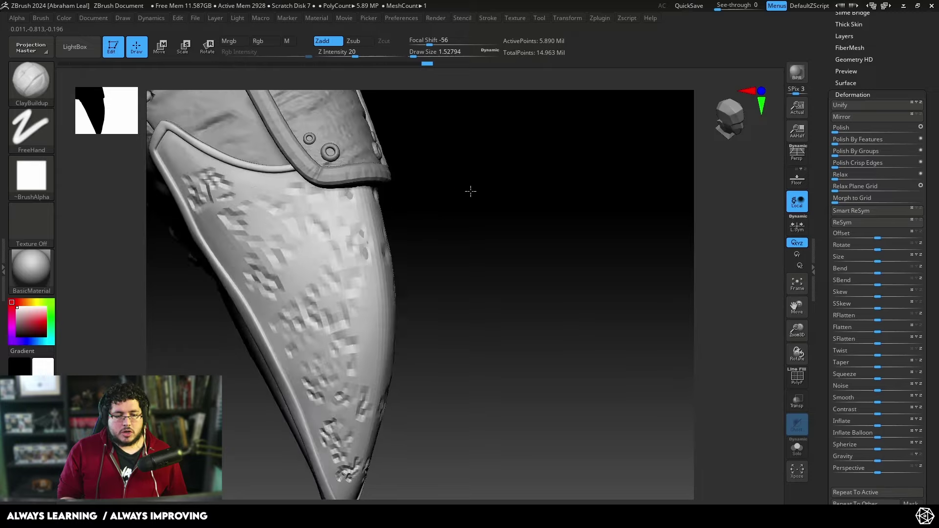
{"action": "key", "text": "b"}
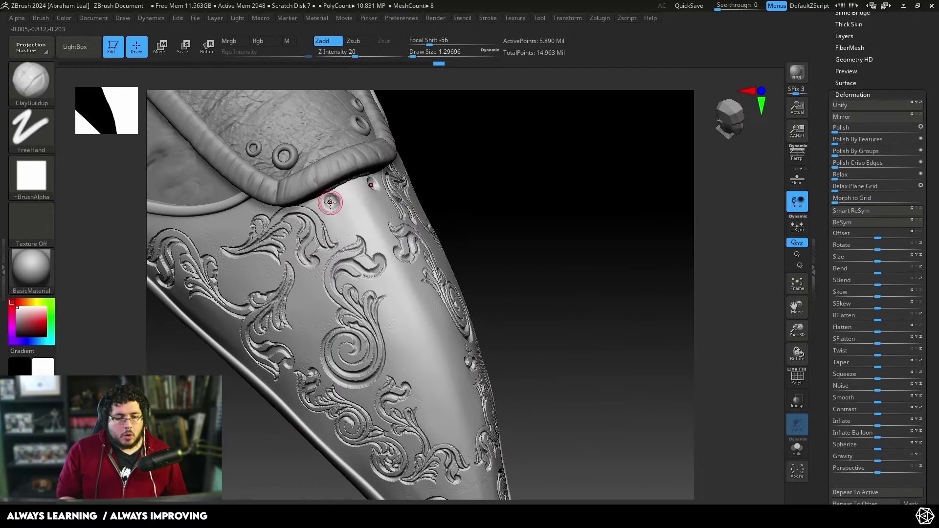
{"action": "left_click_drag", "start_coordinate": [330, 206], "coordinate": [327, 205], "text": "shift"}
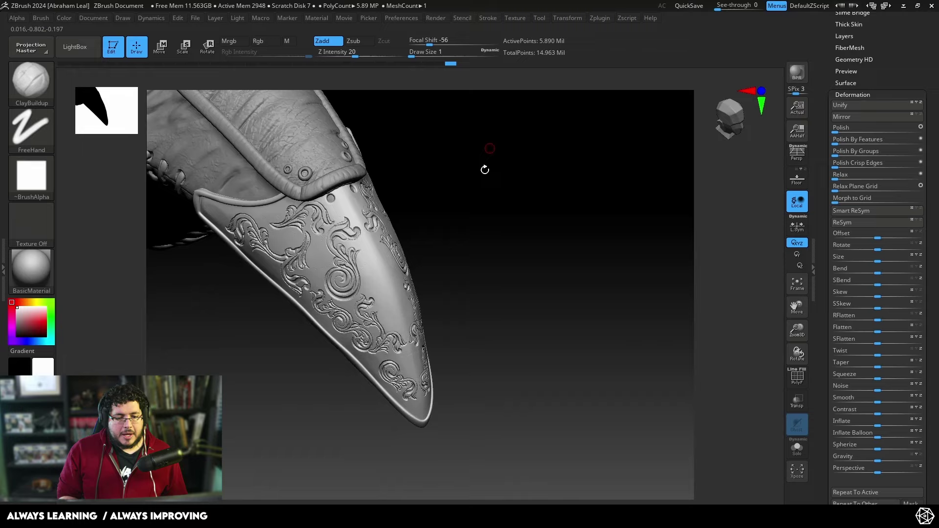
Carve mirrored, thin flowing lines down the beak plate's central ridge with DamStandard at a draw size of about 1.1
{"action": "key", "text": "b"}
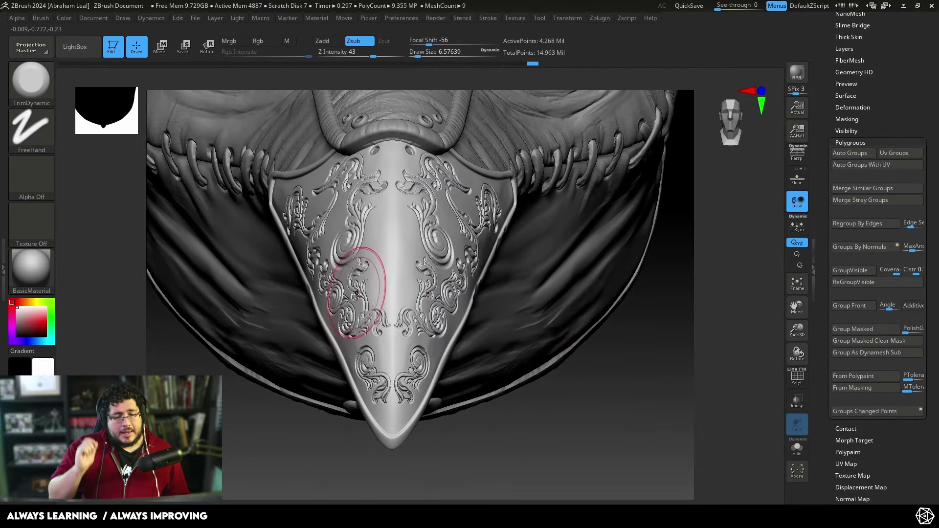
{"action": "key", "text": "b"}
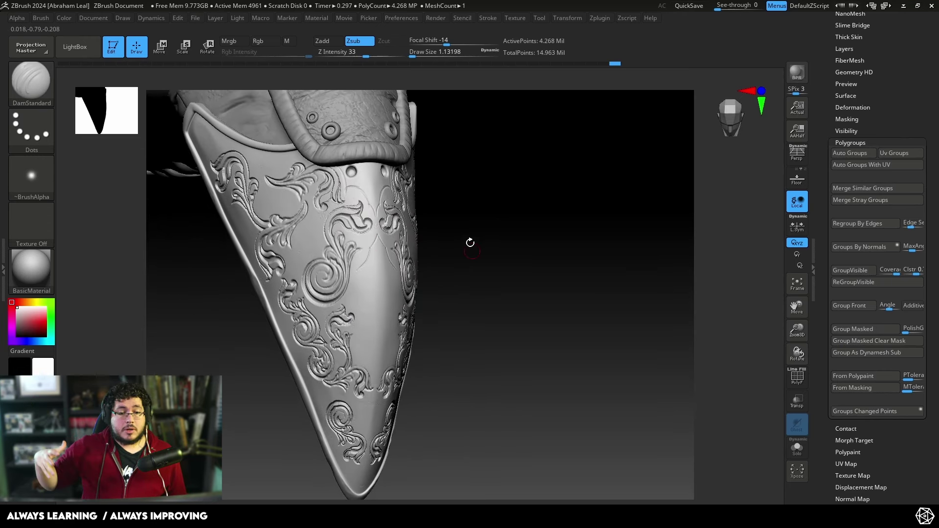
{"action": "left_click_drag", "start_coordinate": [471, 242], "coordinate": [352, 275]}
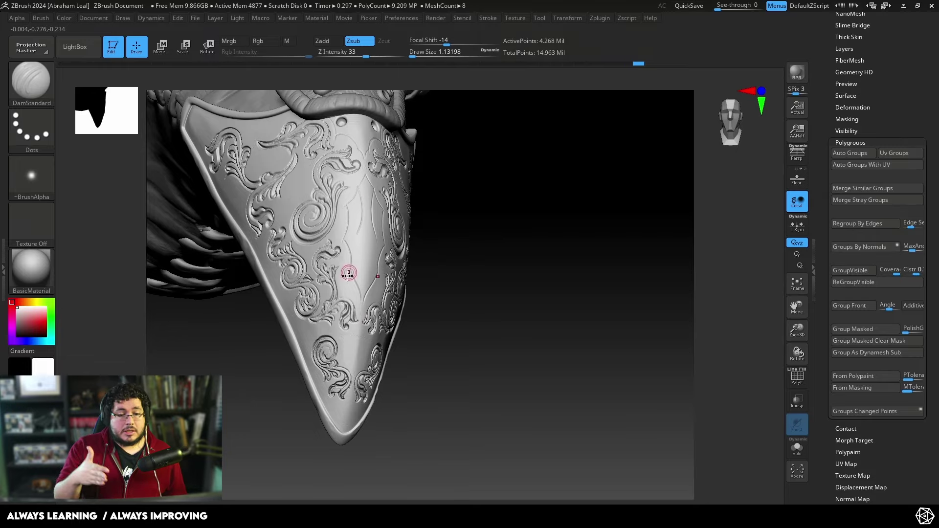
{"action": "mouse_move", "coordinate": [419, 254]}
{"action": "left_mouse_down"}
{"action": "mouse_move", "coordinate": [480, 350]}
{"action": "mouse_move", "coordinate": [574, 321]}
{"action": "mouse_move", "coordinate": [404, 250]}
{"action": "left_mouse_up"}
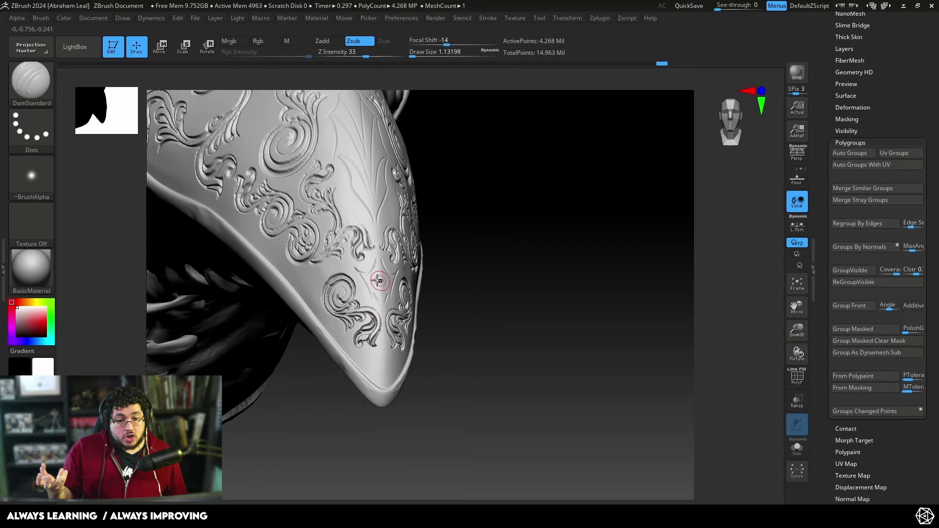
{"action": "left_click_drag", "start_coordinate": [477, 286], "coordinate": [411, 183]}
{"action": "left_click_drag", "start_coordinate": [426, 149], "coordinate": [456, 135]}
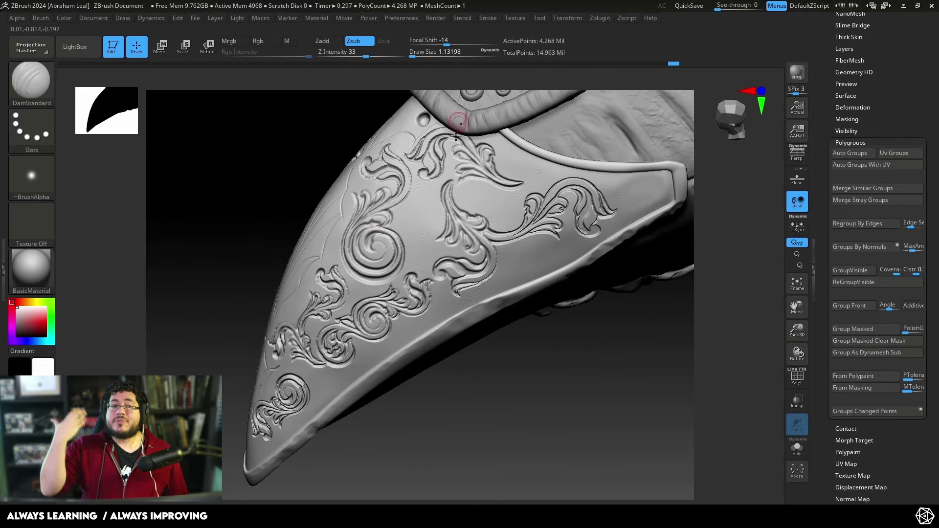
Carve fine accent lines between the side ornaments and the plate's rim, and soften them
{"action": "left_click_drag", "start_coordinate": [470, 168], "coordinate": [406, 261]}
{"action": "left_click_drag", "start_coordinate": [431, 392], "coordinate": [362, 300]}
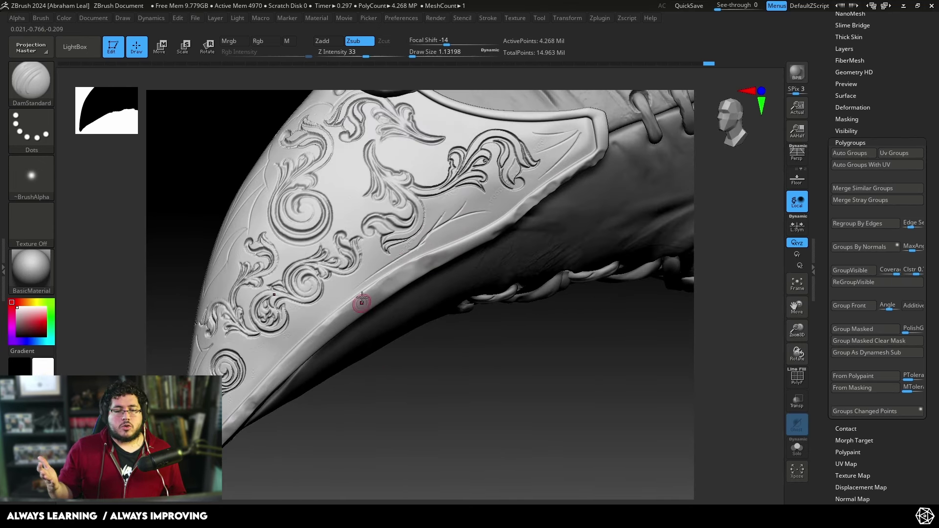
{"action": "left_click_drag", "start_coordinate": [420, 237], "coordinate": [412, 242], "text": "shift"}
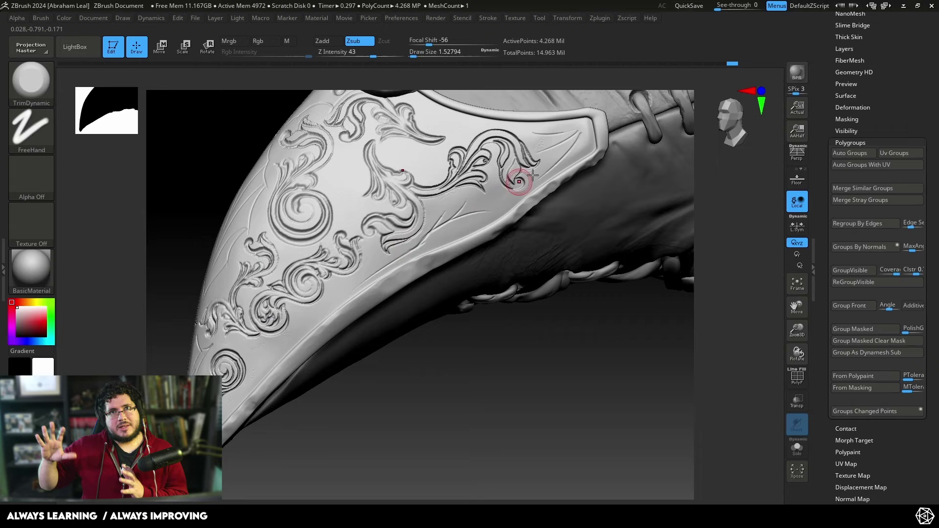
{"action": "key", "text": "shift"}
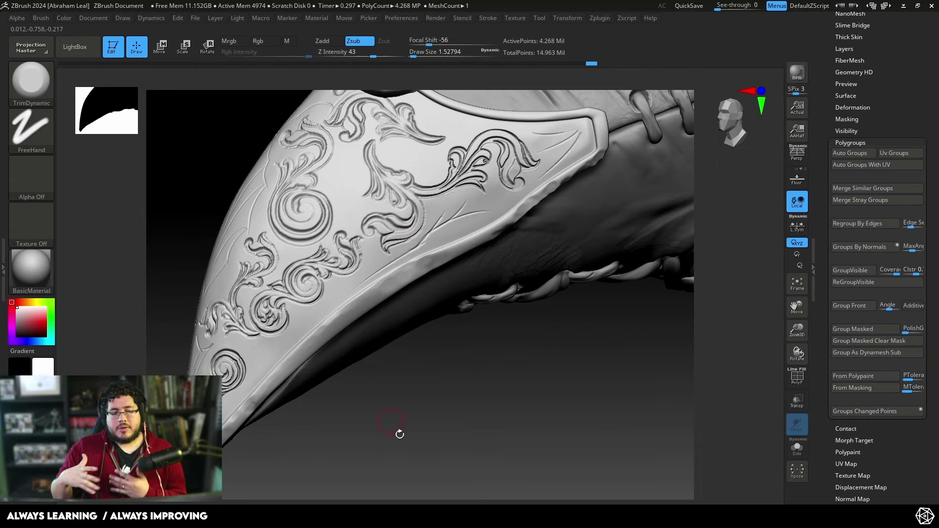
{"action": "mouse_move", "coordinate": [400, 435]}
{"action": "left_mouse_down"}
{"action": "mouse_move", "coordinate": [430, 409]}
{"action": "mouse_move", "coordinate": [422, 395]}
{"action": "left_mouse_up"}
{"action": "key", "text": "shift"}
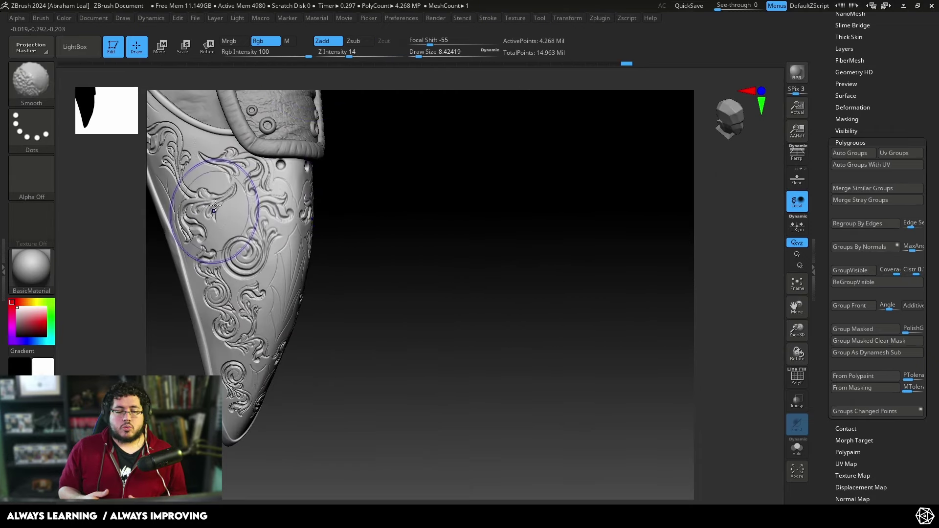
Select the ClayBuildup brush and set its draw size to about 2.2
{"action": "right_click_drag", "start_coordinate": [216, 205], "coordinate": [204, 228]}
{"action": "mouse_move", "coordinate": [362, 386]}
{"action": "left_mouse_down"}
{"action": "mouse_move", "coordinate": [386, 380]}
{"action": "mouse_move", "coordinate": [257, 321]}
{"action": "mouse_move", "coordinate": [499, 350]}
{"action": "mouse_move", "coordinate": [440, 323]}
{"action": "left_mouse_up"}
{"action": "key", "text": "b"}
{"action": "key", "text": "c"}
{"action": "key", "text": "b"}
{"action": "key", "text": "b"}
{"action": "key", "text": "c"}
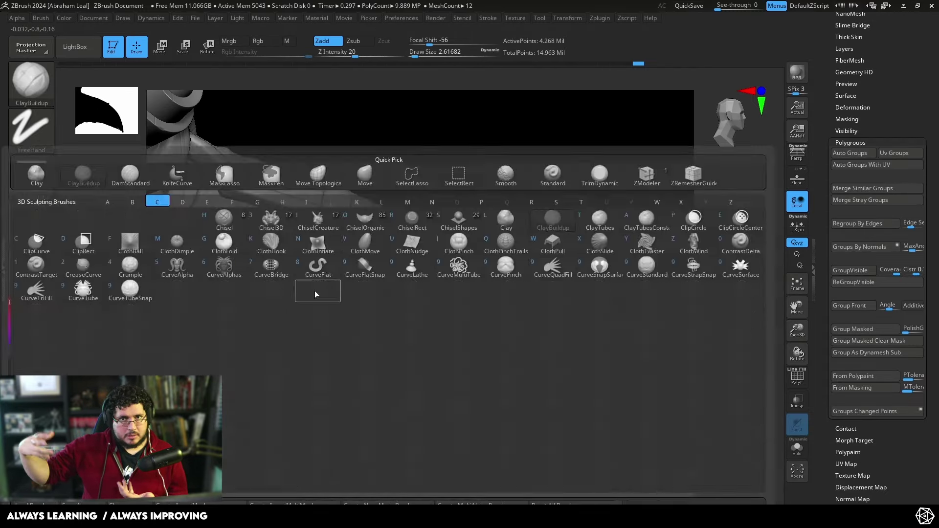
{"action": "key", "text": "b"}
{"action": "left_click_drag", "start_coordinate": [636, 230], "coordinate": [382, 250]}
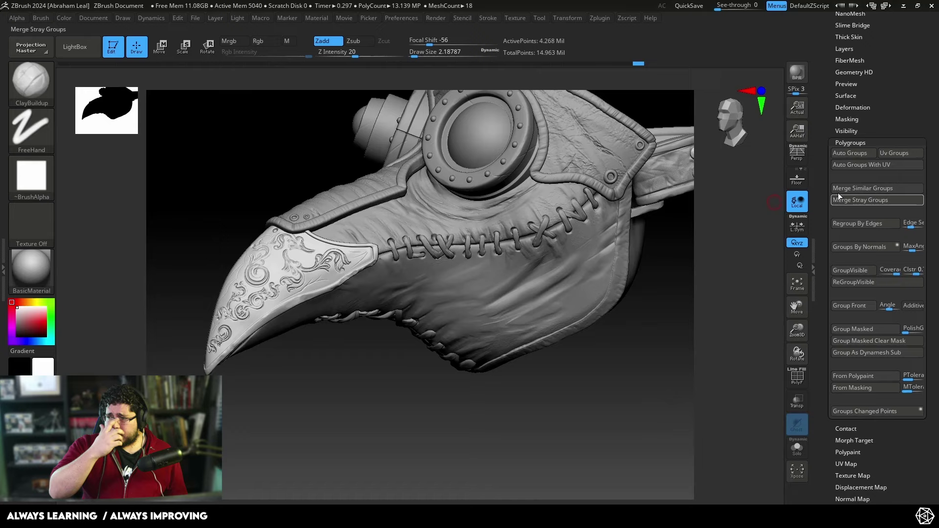
Make the PM3D_Sphere3D1_3 subtool active and choose the IMM Primitives brush
{"action": "left_click_drag", "start_coordinate": [831, 199], "coordinate": [833, 440]}
{"action": "left_click", "coordinate": [844, 239]}
{"action": "left_click", "coordinate": [853, 192]}
{"action": "mouse_move", "coordinate": [631, 372]}
{"action": "left_mouse_down"}
{"action": "mouse_move", "coordinate": [587, 412]}
{"action": "mouse_move", "coordinate": [382, 461]}
{"action": "mouse_move", "coordinate": [353, 377]}
{"action": "left_mouse_up"}
{"action": "key", "text": "b"}
{"action": "key", "text": "i"}
{"action": "left_click", "coordinate": [104, 364]}
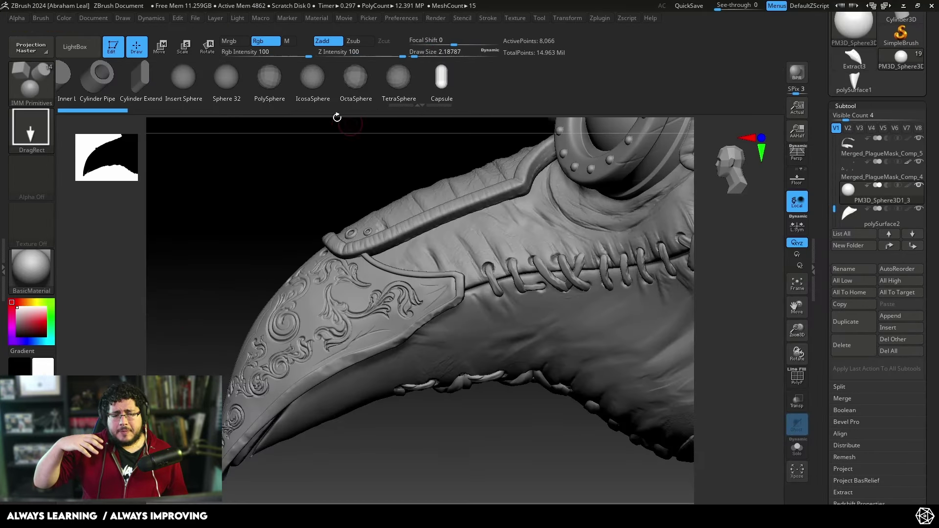
Insert a small mirrored sphere as a rivet at the beak plate's rear corner
{"action": "right_click_drag", "start_coordinate": [443, 344], "coordinate": [516, 421]}
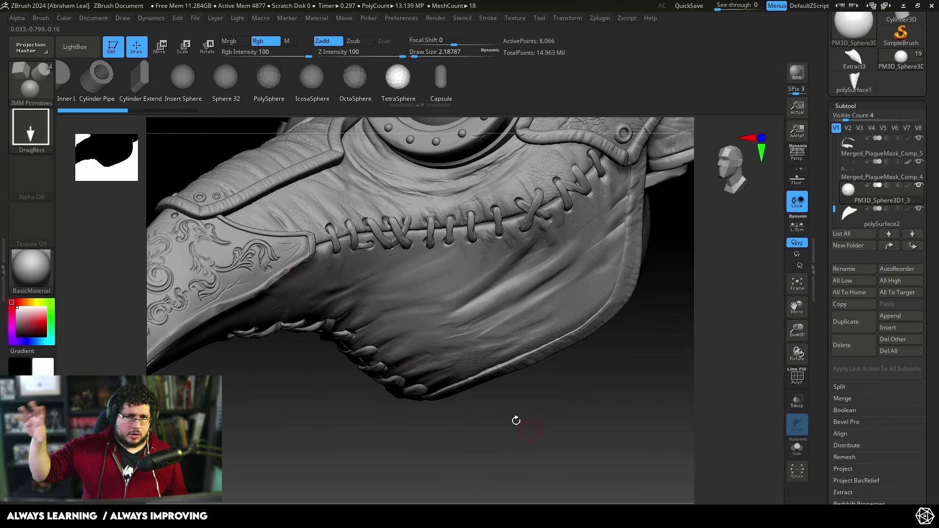
{"action": "right_click_drag", "start_coordinate": [303, 247], "coordinate": [418, 333]}
{"action": "right_click_drag", "start_coordinate": [418, 333], "coordinate": [413, 287], "text": "ctrl"}
{"action": "right_click_drag", "start_coordinate": [650, 275], "coordinate": [477, 386], "text": "alt"}
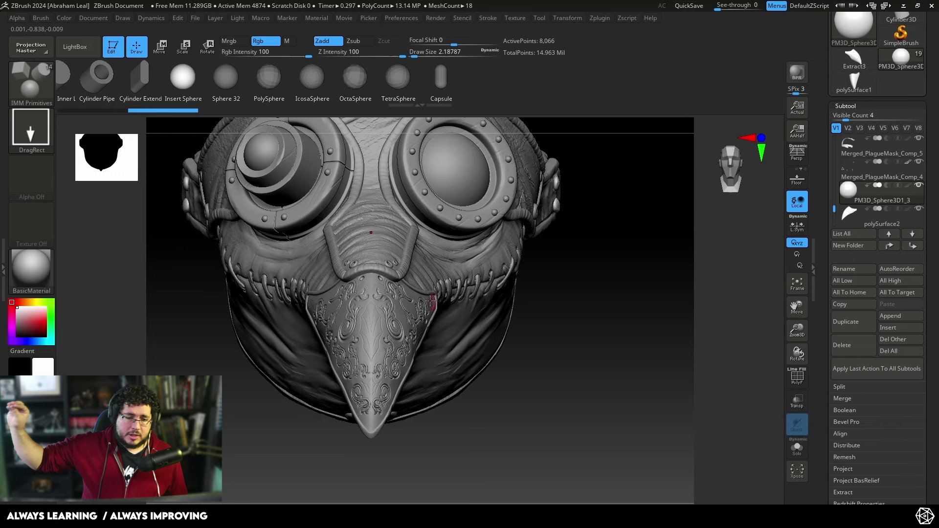
{"action": "mouse_move", "coordinate": [475, 292]}
{"action": "right_mouse_down"}
{"action": "mouse_move", "coordinate": [320, 309]}
{"action": "mouse_move", "coordinate": [410, 292]}
{"action": "mouse_move", "coordinate": [419, 412]}
{"action": "mouse_move", "coordinate": [541, 315]}
{"action": "mouse_move", "coordinate": [543, 405]}
{"action": "mouse_move", "coordinate": [527, 447]}
{"action": "mouse_move", "coordinate": [509, 362]}
{"action": "right_mouse_up"}
{"action": "key", "text": "w"}
{"action": "key", "text": "q"}
Make the polySurface2 subtool active and unhide its lower beak plate
{"action": "left_click_drag", "start_coordinate": [456, 437], "coordinate": [468, 423], "text": "ctrl+shift"}
{"action": "right_click_drag", "start_coordinate": [473, 416], "coordinate": [473, 477], "text": "ctrl"}
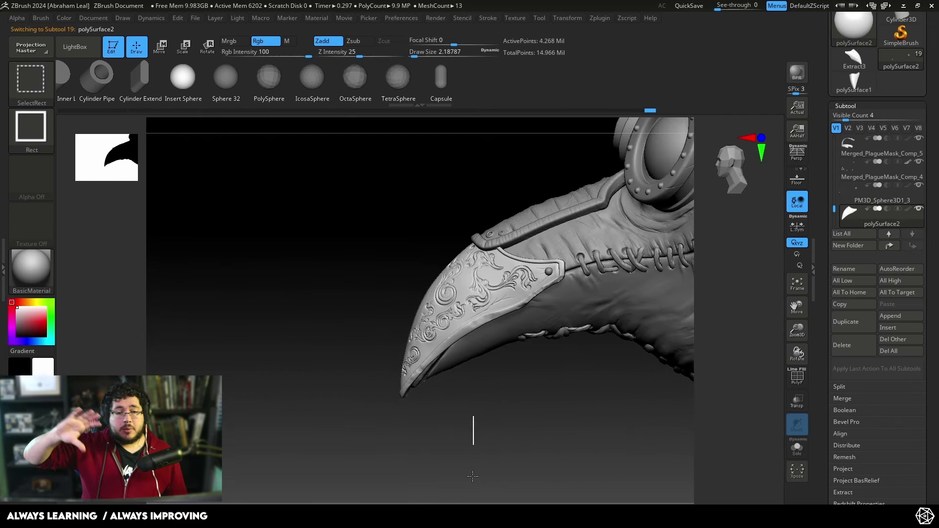
{"action": "right_click_drag", "start_coordinate": [492, 424], "coordinate": [488, 324], "text": "ctrl"}
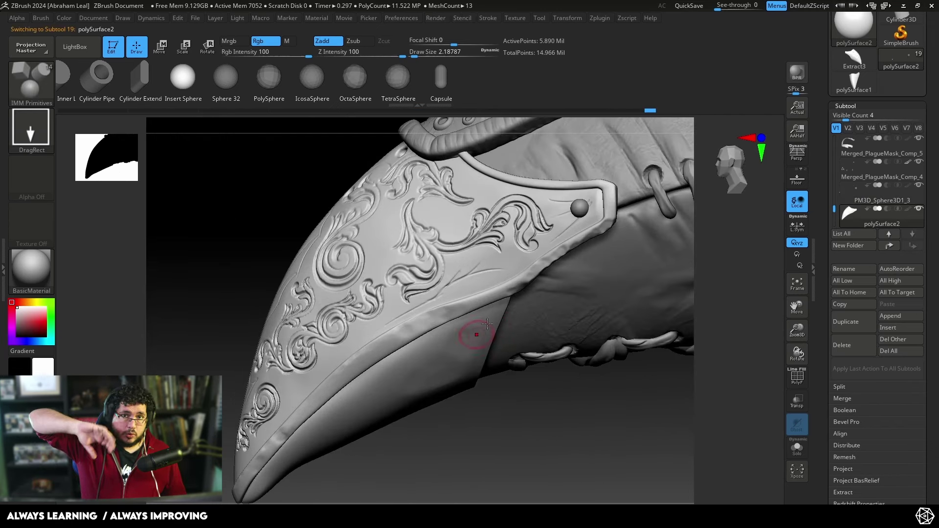
Add a sphere rivet to PM3D_Sphere3D1_3 and position it at the lower beak plate's rear upper corner
{"action": "left_click", "coordinate": [848, 197]}
{"action": "left_click_drag", "start_coordinate": [495, 318], "coordinate": [501, 327]}
{"action": "right_click_drag", "start_coordinate": [543, 371], "coordinate": [548, 254]}
{"action": "key", "text": "w"}
{"action": "left_click_drag", "start_coordinate": [541, 221], "coordinate": [538, 224]}
{"action": "key", "text": "q"}
Isolate the lower beak plate of polySurface2 and choose the TrimDynamic brush
{"action": "right_click_drag", "start_coordinate": [612, 183], "coordinate": [533, 406]}
{"action": "mouse_move", "coordinate": [533, 406]}
{"action": "right_mouse_down", "text": "ctrl"}
{"action": "mouse_move", "coordinate": [531, 369]}
{"action": "mouse_move", "coordinate": [441, 380]}
{"action": "mouse_move", "coordinate": [440, 323]}
{"action": "right_mouse_up", "text": "ctrl"}
{"action": "left_click", "coordinate": [433, 315], "text": "alt"}
{"action": "left_click_drag", "start_coordinate": [438, 389], "coordinate": [449, 377], "text": "ctrl+shift"}
{"action": "key", "text": "b"}
{"action": "key", "text": "t"}
{"action": "key", "text": "d"}
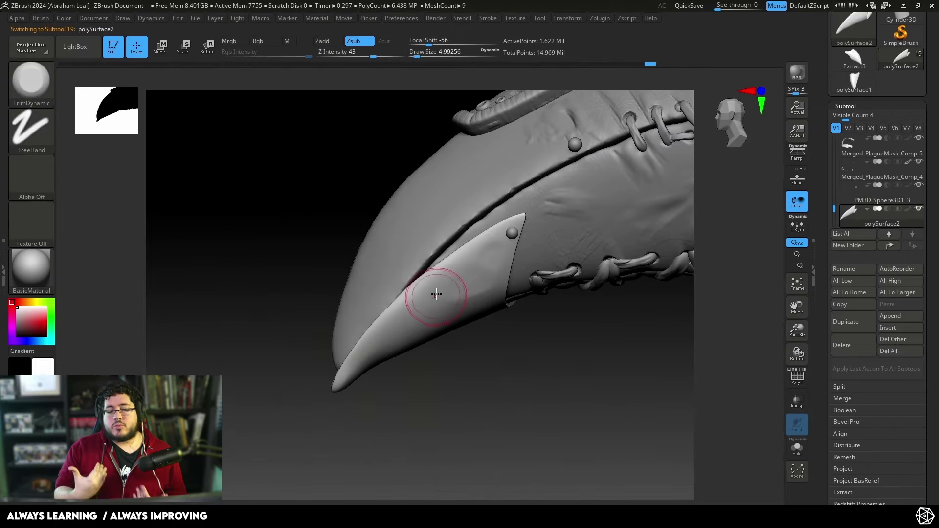
Flatten the lower beak plate's edges and surface with TrimDynamic at a draw size of about 3.7, and unhide the upper plate
{"action": "key", "text": "space"}
{"action": "left_click_drag", "start_coordinate": [437, 294], "coordinate": [434, 294]}
{"action": "key", "text": "ctrl+shift+z"}
{"action": "key", "text": "ctrl+shift+z"}
{"action": "key", "text": "ctrl+shift+z"}
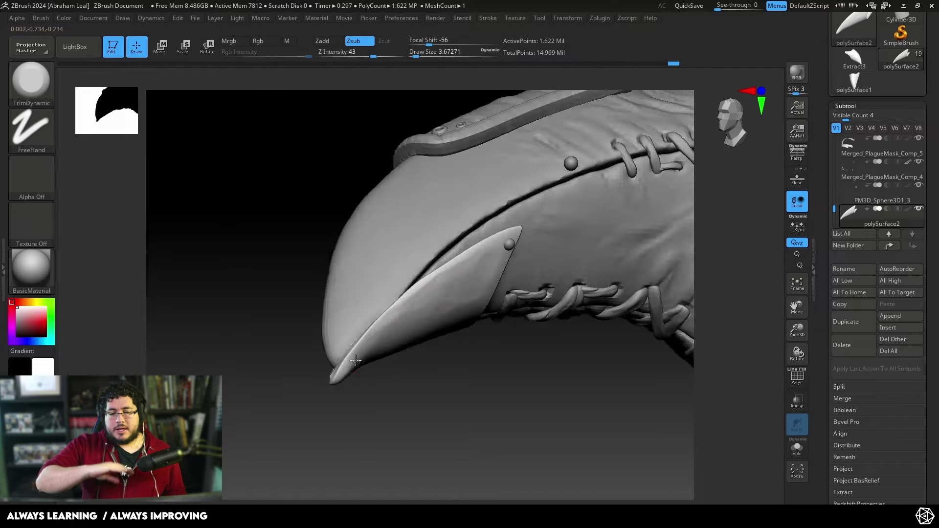
{"action": "key", "text": "ctrl+shift+z"}
{"action": "key", "text": "ctrl+shift+z"}
{"action": "key", "text": "ctrl+shift+z"}
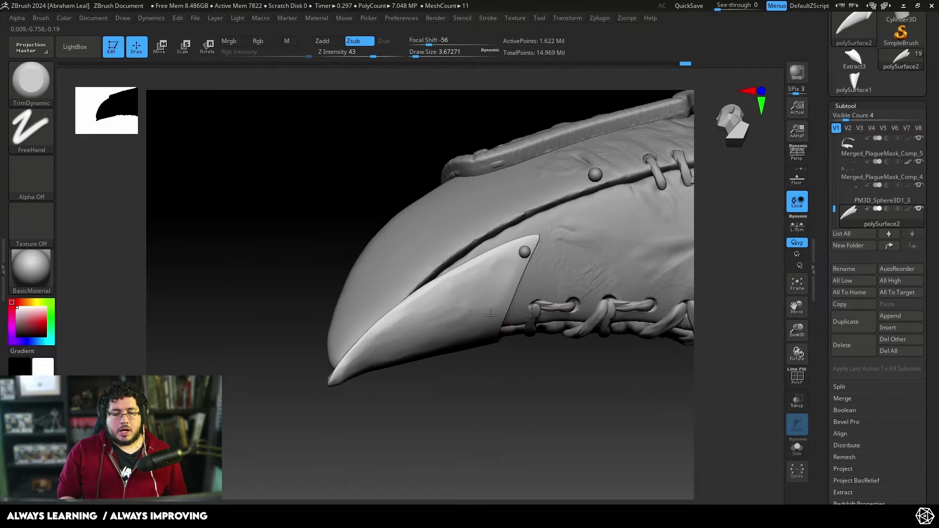
{"action": "key", "text": "ctrl+shift+z"}
{"action": "key", "text": "ctrl+shift+z"}
{"action": "key", "text": "ctrl+shift+z"}
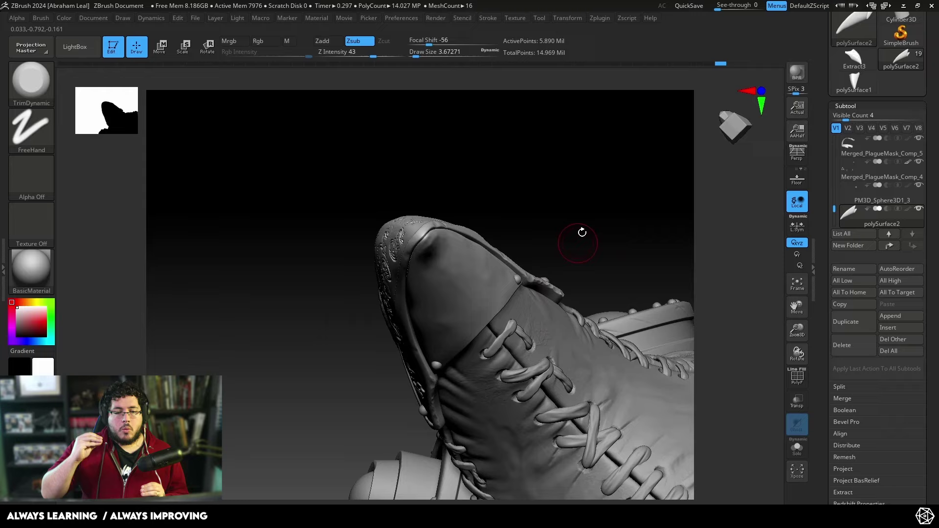
Carve scratches and nicks across the upper beak plate's rim with DamStandard at a draw size of about 3.1
{"action": "left_click_drag", "start_coordinate": [527, 328], "coordinate": [551, 318]}
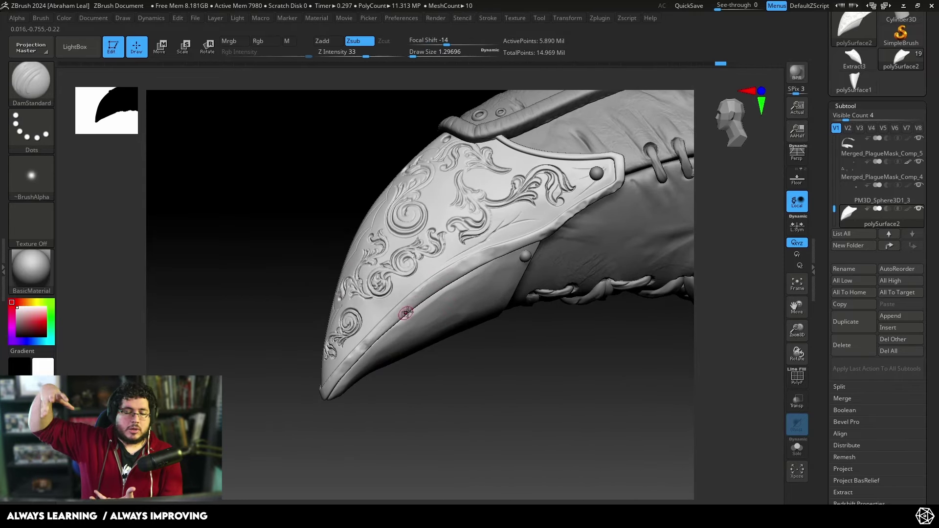
{"action": "key", "text": "ctrl+shift+z"}
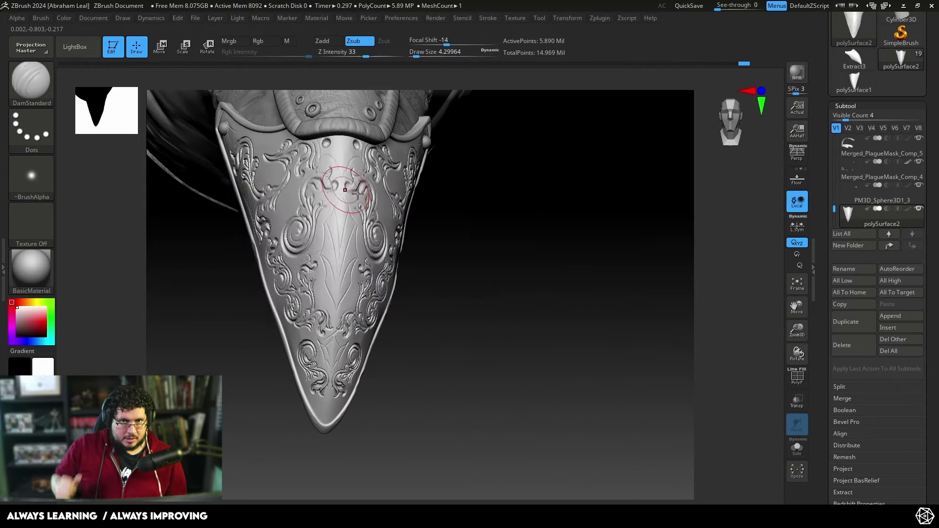
{"action": "key", "text": "ctrl+z"}
{"action": "key", "text": "ctrl+z"}
{"action": "key", "text": "ctrl+z"}
{"action": "key", "text": "ctrl+z"}
{"action": "key", "text": "ctrl+z"}
{"action": "key", "text": "ctrl+z"}
{"action": "key", "text": "ctrl+z"}
{"action": "key", "text": "ctrl+z"}
{"action": "key", "text": "ctrl+z"}
{"action": "key", "text": "ctrl+z"}
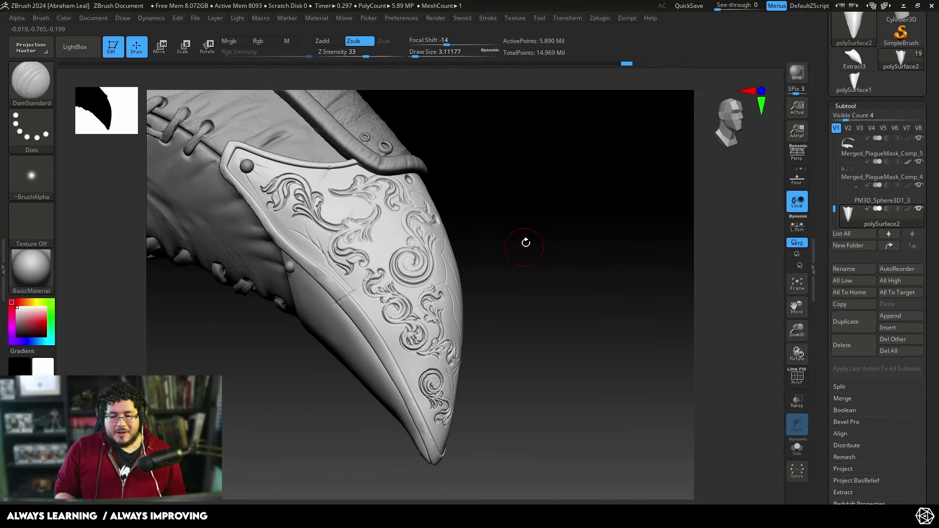
Carve scratches and small cracks into the lower beak plate with DamStandard at a draw size of about 3.1
{"action": "key", "text": "ctrl+shift+z"}
{"action": "key", "text": "ctrl+shift+z"}
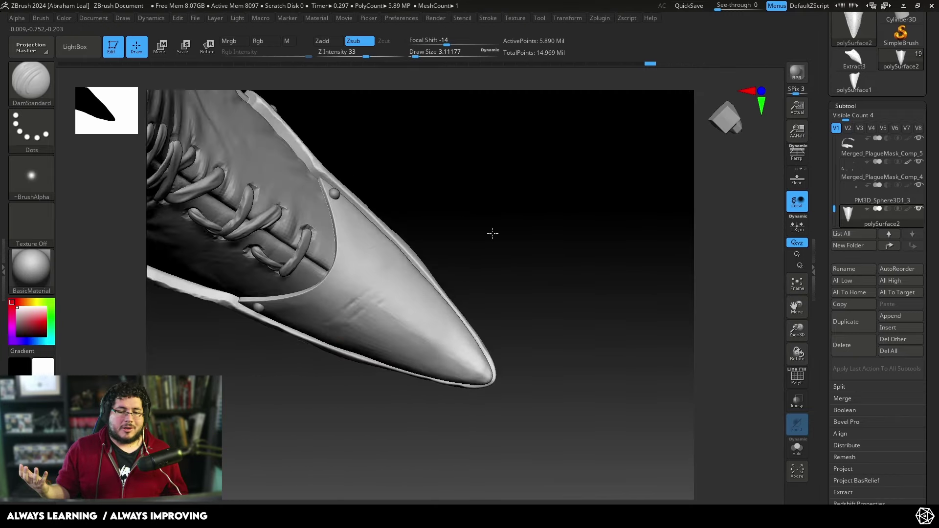
{"action": "key", "text": "ctrl+shift+z"}
{"action": "key", "text": "ctrl+shift+z"}
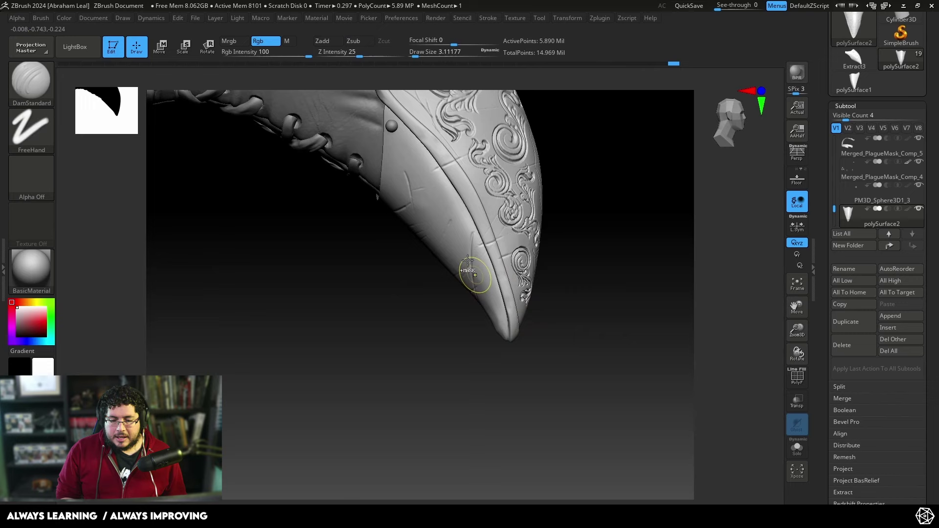
{"action": "key", "text": "ctrl+z"}
{"action": "key", "text": "ctrl+shift+z"}
Switch to the ClayBuildup brush and adjust its draw size for work on the beak's underside
{"action": "mouse_move", "coordinate": [540, 288]}
{"action": "left_mouse_down"}
{"action": "mouse_move", "coordinate": [562, 269]}
{"action": "mouse_move", "coordinate": [473, 193]}
{"action": "left_mouse_up"}
{"action": "key", "text": "b"}
{"action": "key", "text": "c"}
{"action": "key", "text": "b"}
{"action": "key", "text": "space"}
{"action": "left_click_drag", "start_coordinate": [384, 194], "coordinate": [377, 193]}
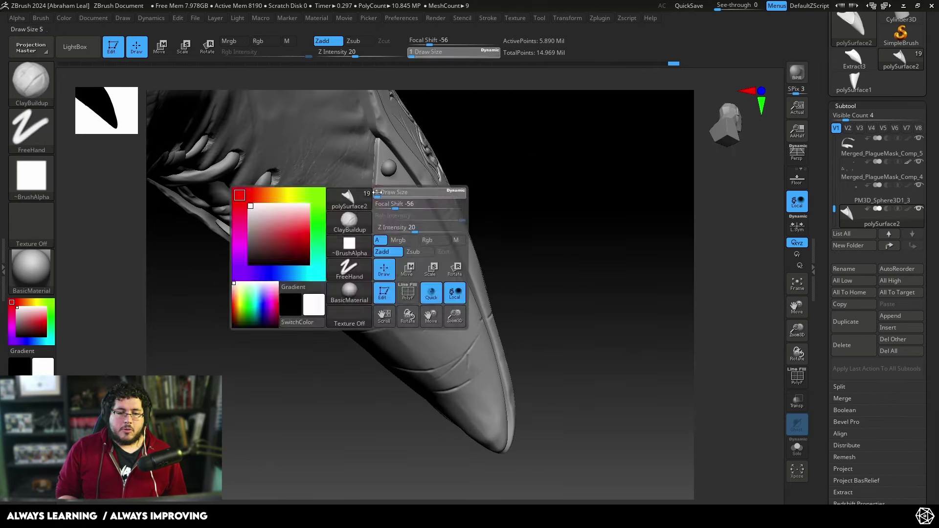